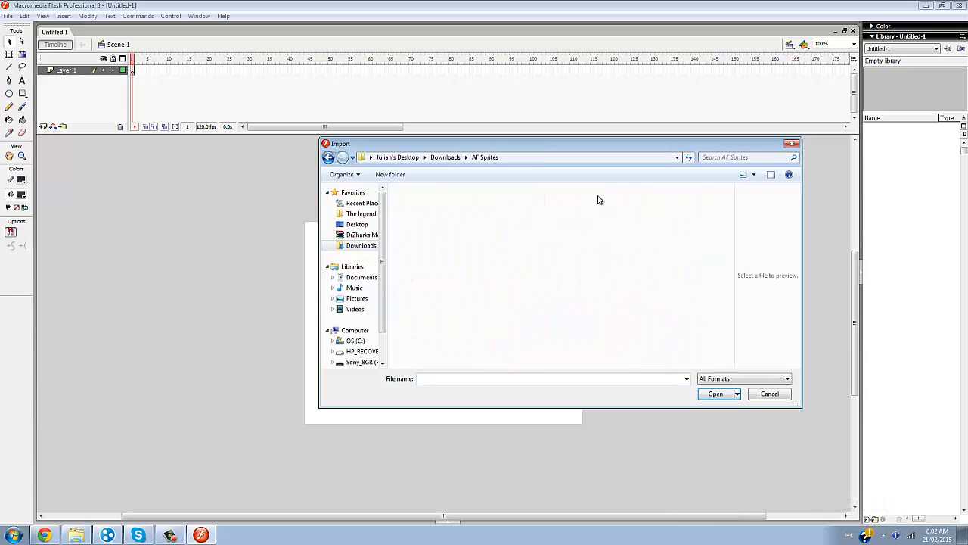
Import the red Garlic Jr. Lookout background image from the AF Sprites folder onto the stage
scroll(730, 197, down, 3)
scroll(758, 249, down, 15)
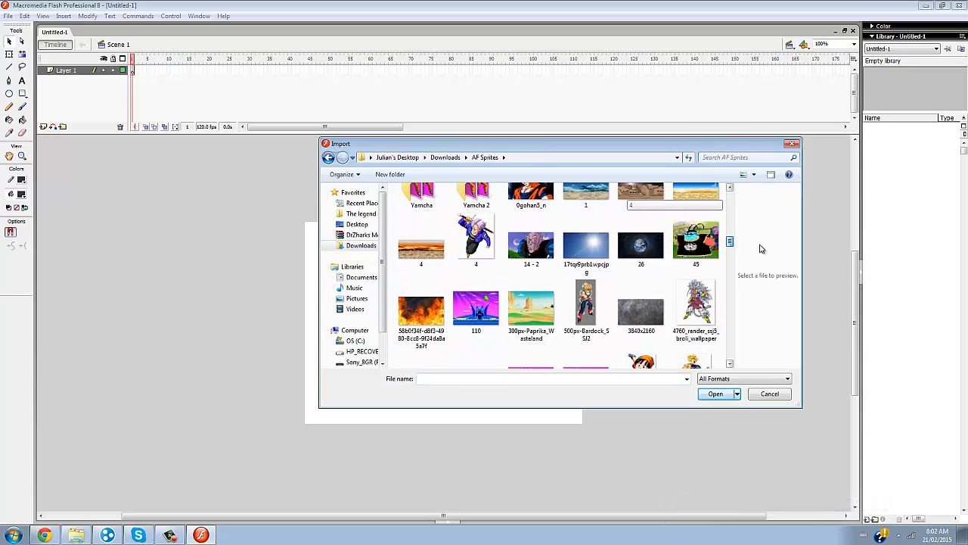
scroll(737, 365, up, 12)
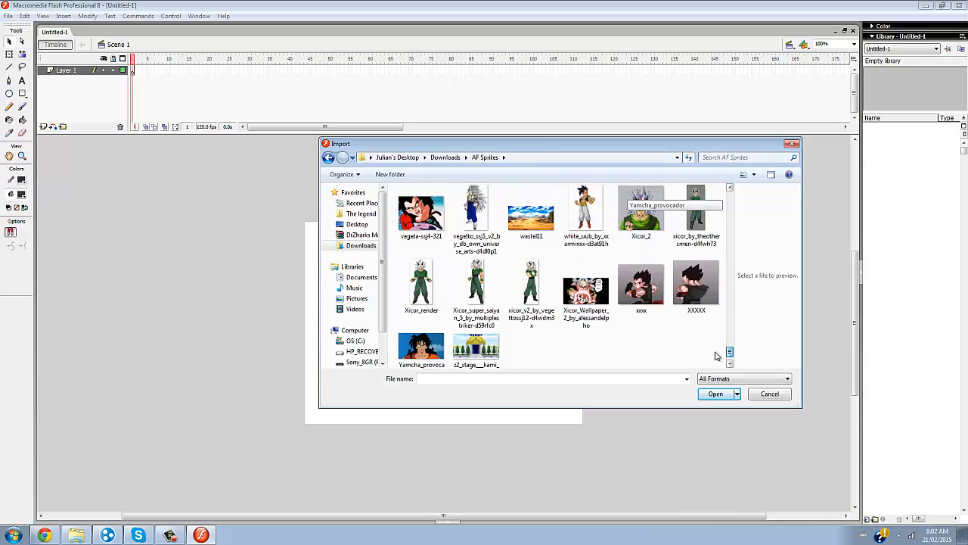
scroll(717, 323, up, 1)
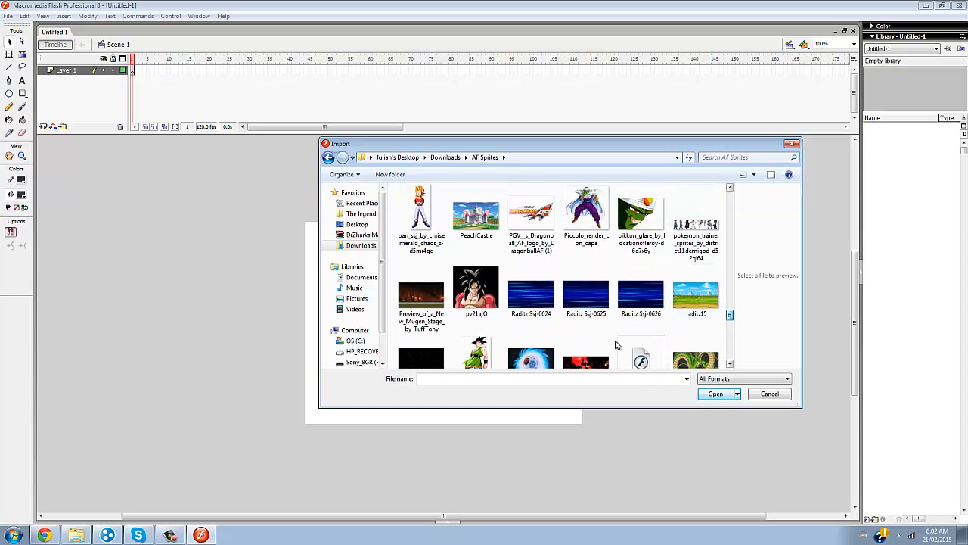
scroll(613, 341, down, 1)
double_click(585, 336)
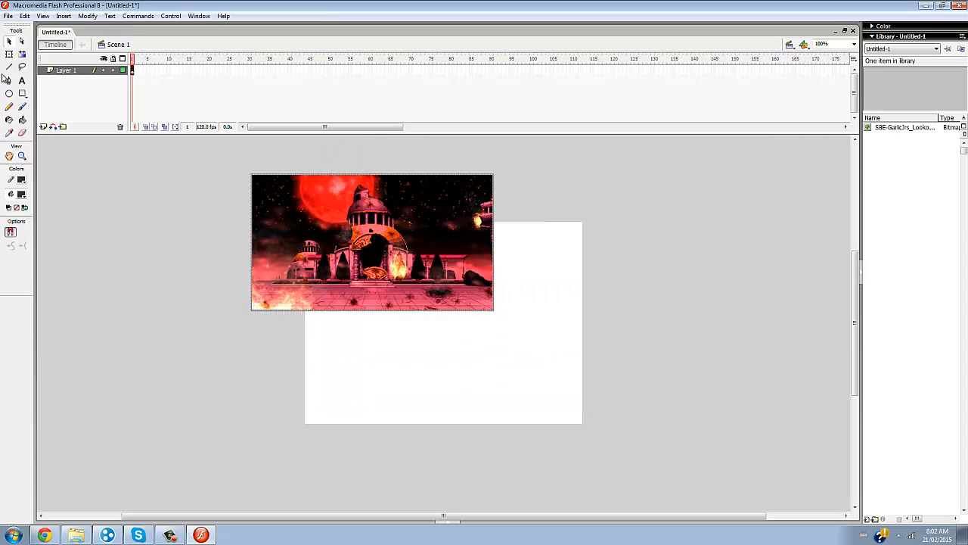
Enlarge the red background image with Free Transform and position it so it covers the whole white stage
click(9, 53)
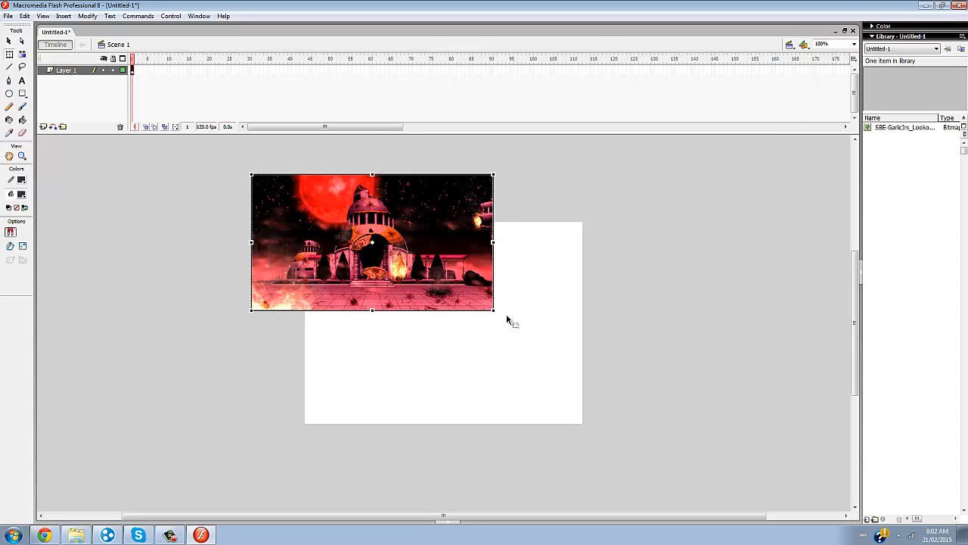
drag(494, 308, 692, 419)
drag(427, 307, 379, 284)
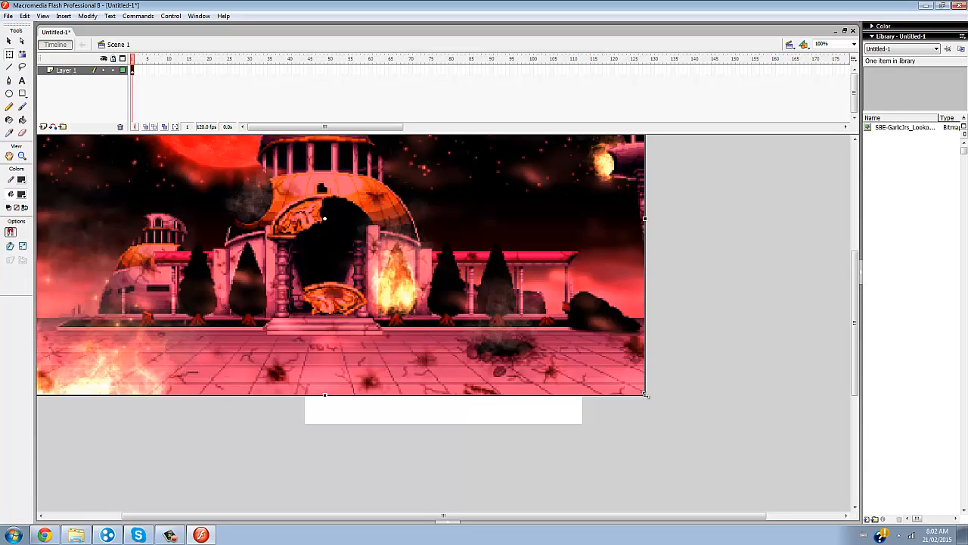
drag(645, 394, 571, 330)
drag(462, 289, 555, 350)
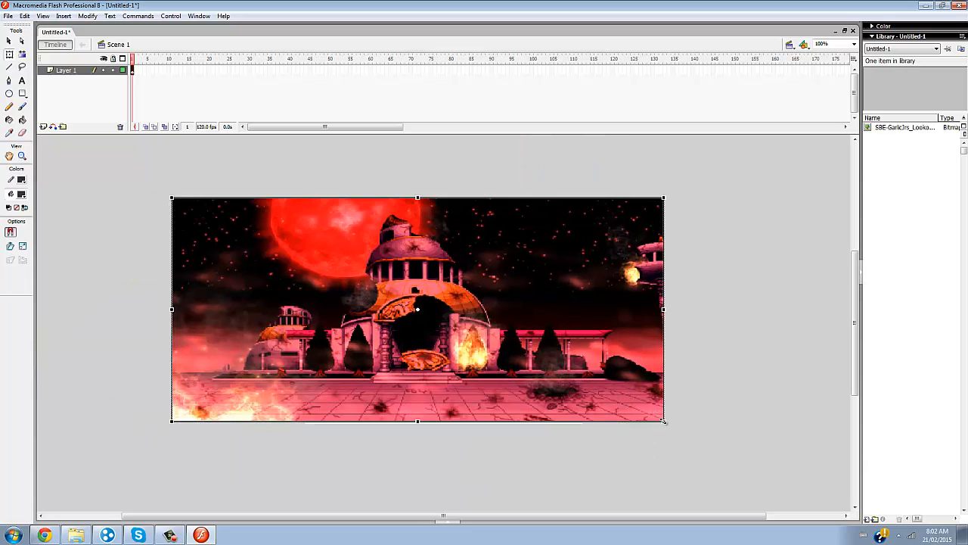
drag(664, 421, 682, 442)
drag(561, 392, 578, 386)
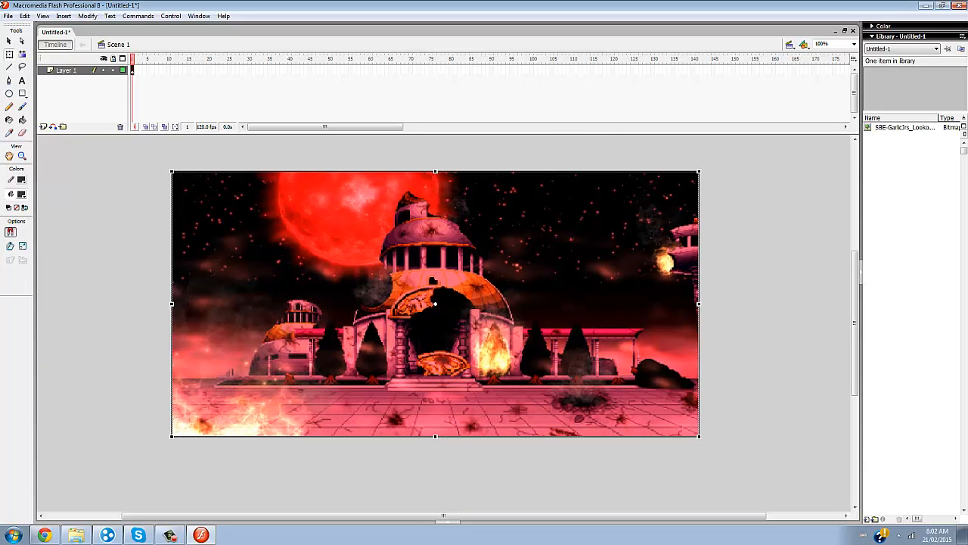
click(9, 41)
drag(332, 364, 342, 359)
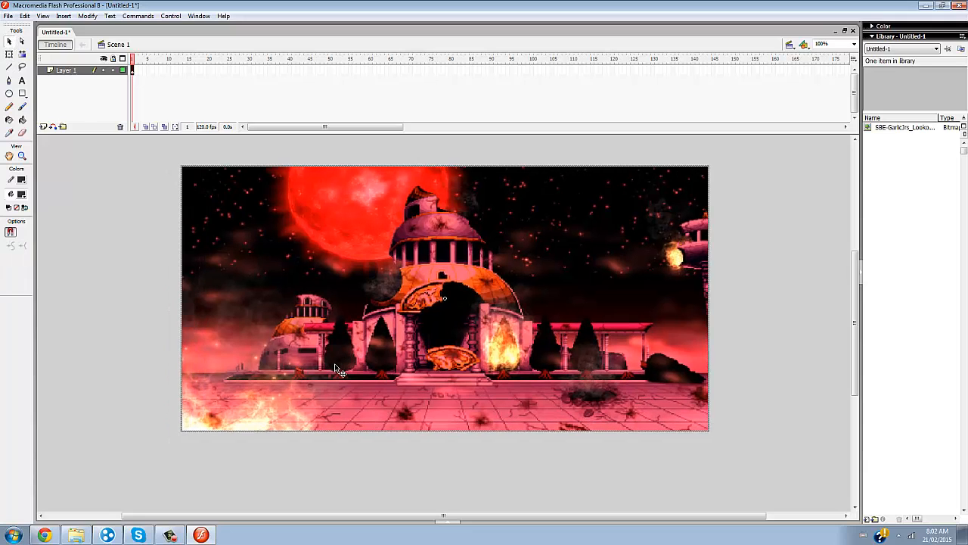
click(612, 484)
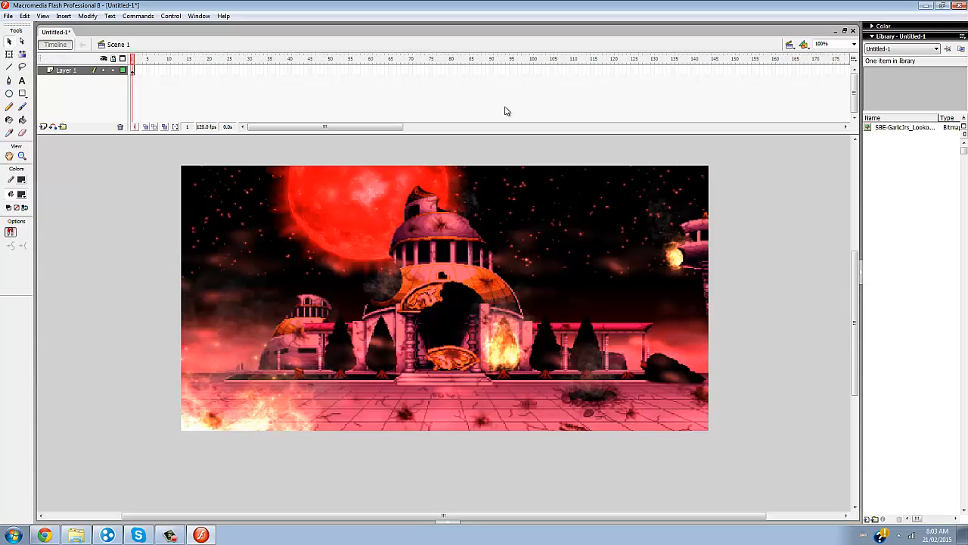
Add a new layer above the background layer and browse the AF Sprites folders for an image to import
click(43, 126)
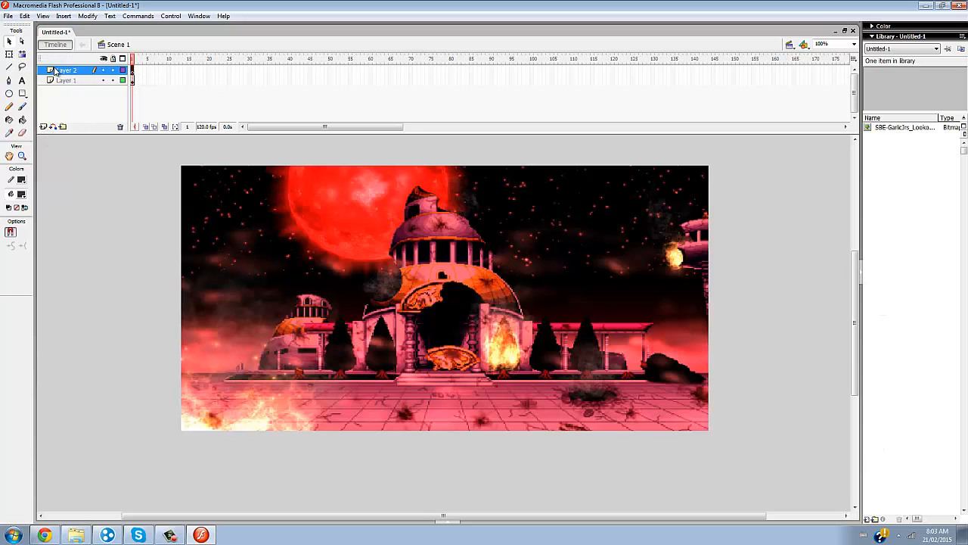
click(8, 15)
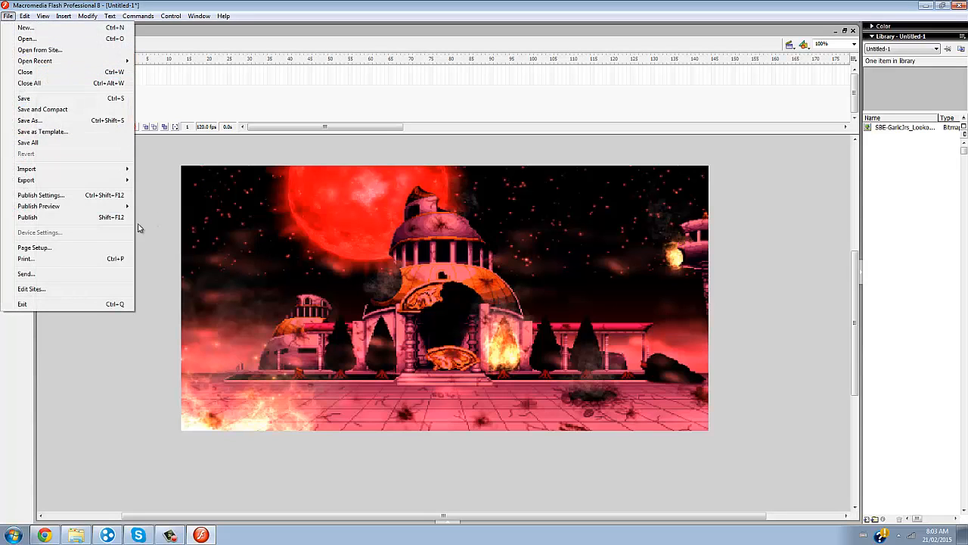
mouse_move(110, 174)
click(185, 170)
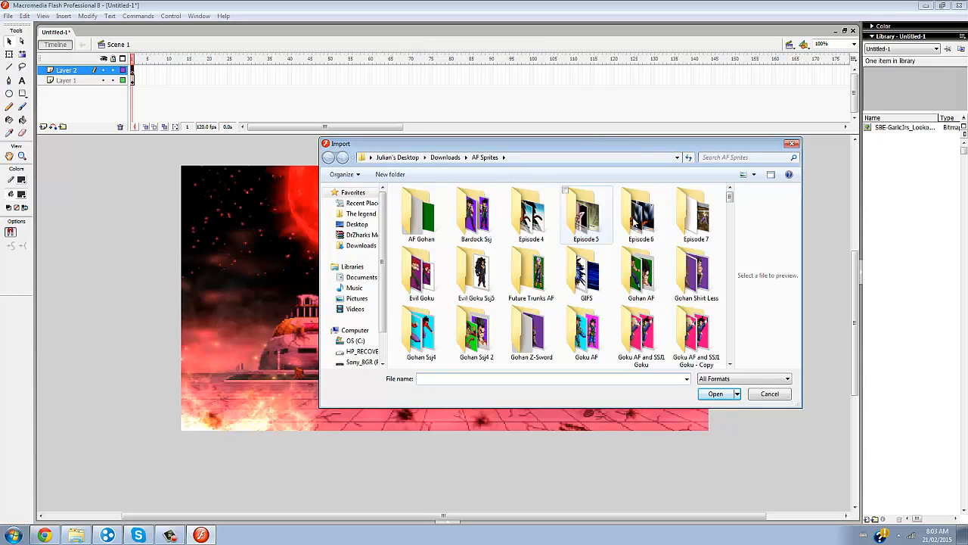
mouse_move(731, 198)
mouse_down()
mouse_move(761, 237)
mouse_move(749, 244)
mouse_move(733, 212)
mouse_up()
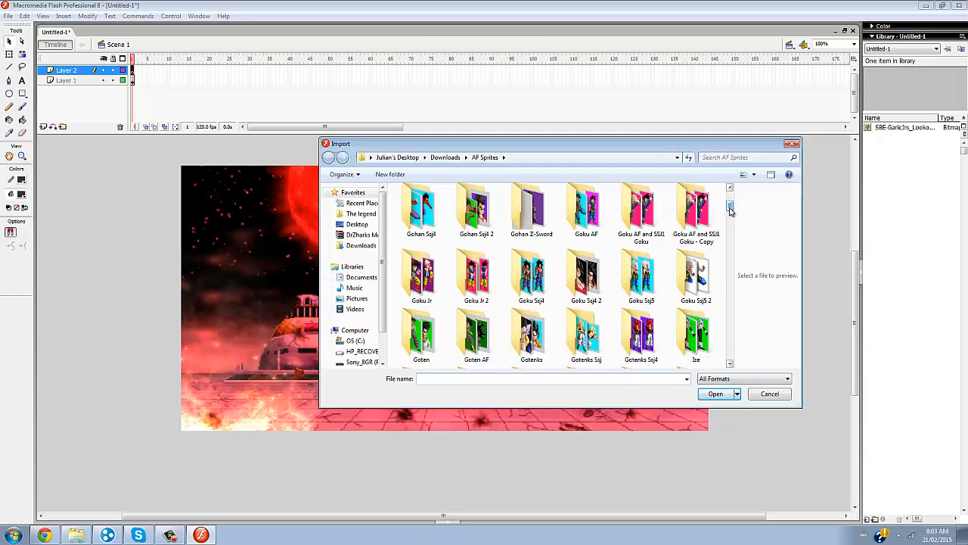
drag(731, 206, 730, 196)
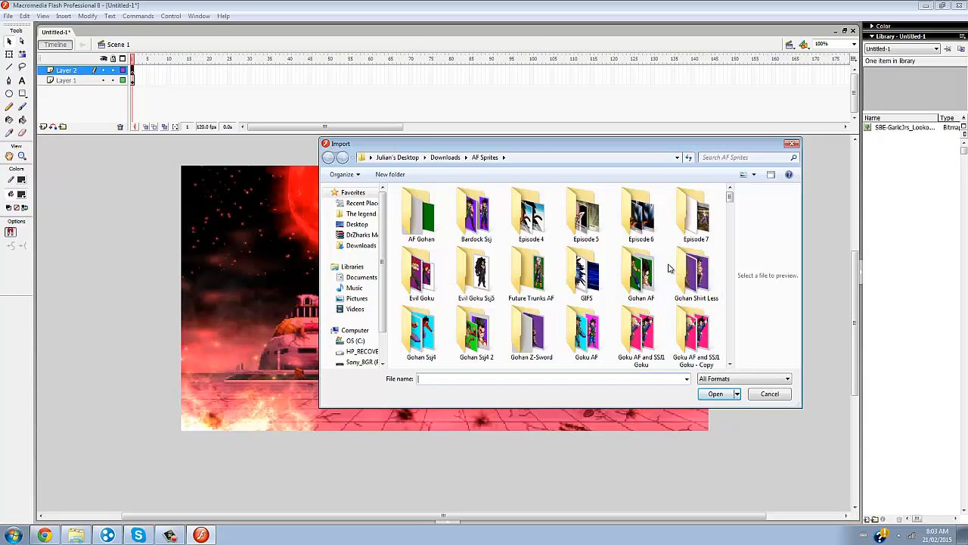
Import only the single sprite image Bardock Ssj-0063 from the Bardock Ssj folder onto the new layer
double_click(493, 232)
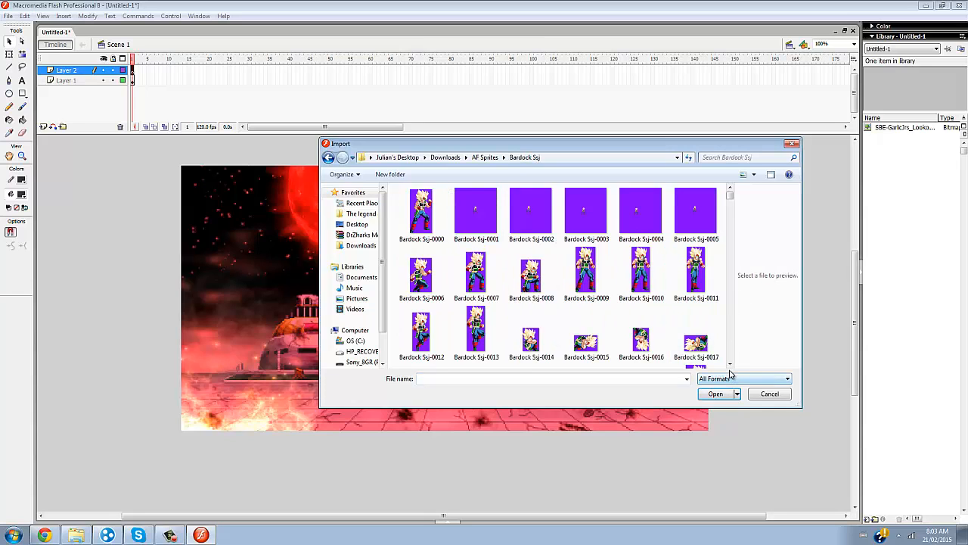
click(729, 364)
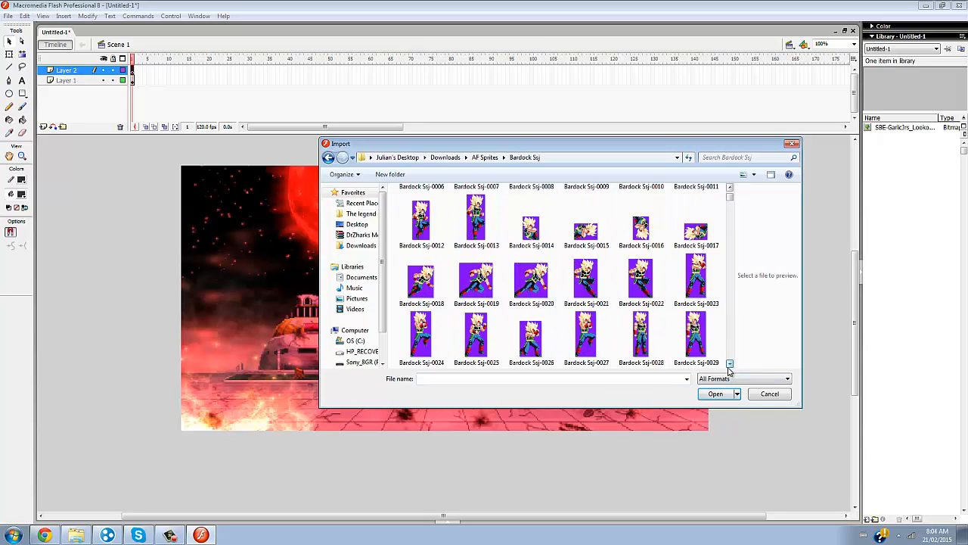
click(729, 364)
click(729, 364)
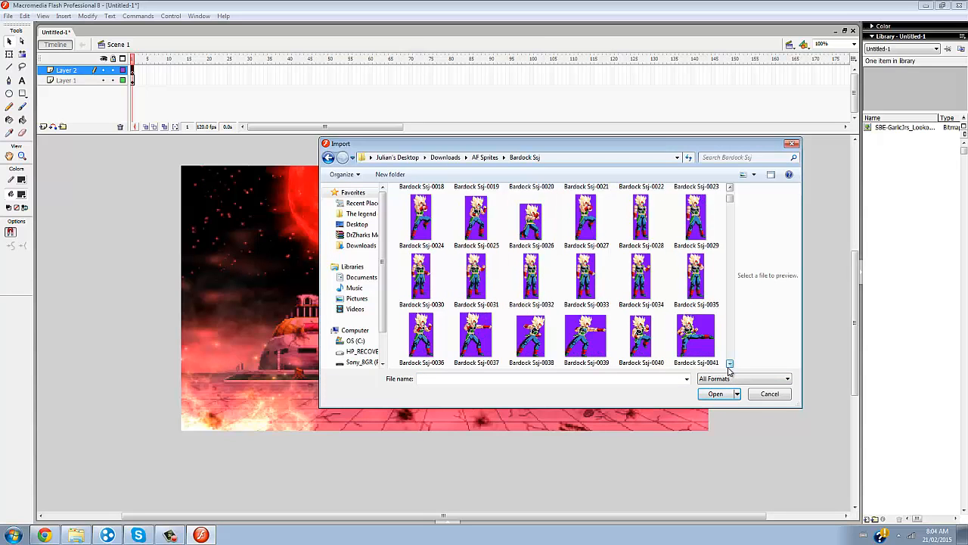
click(729, 364)
click(729, 364)
click(729, 364)
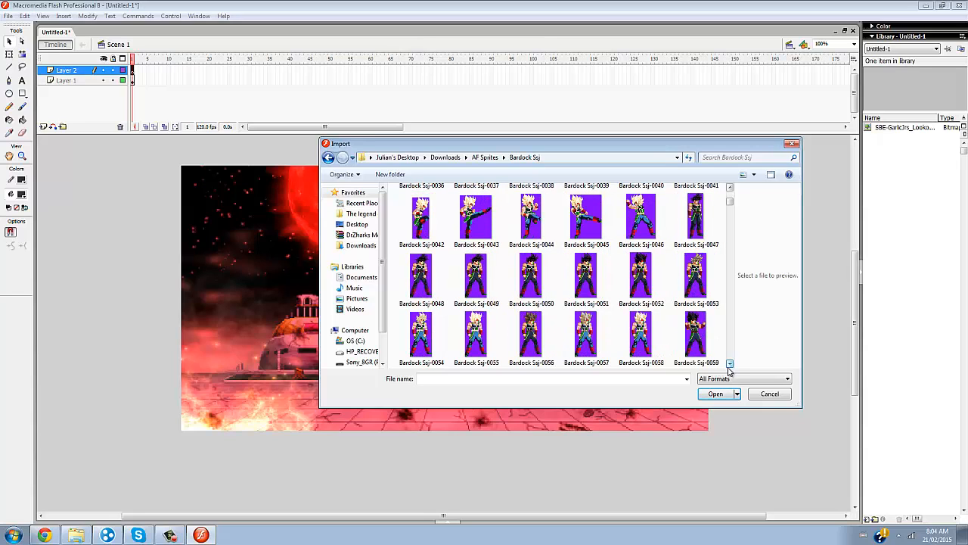
click(729, 364)
click(729, 366)
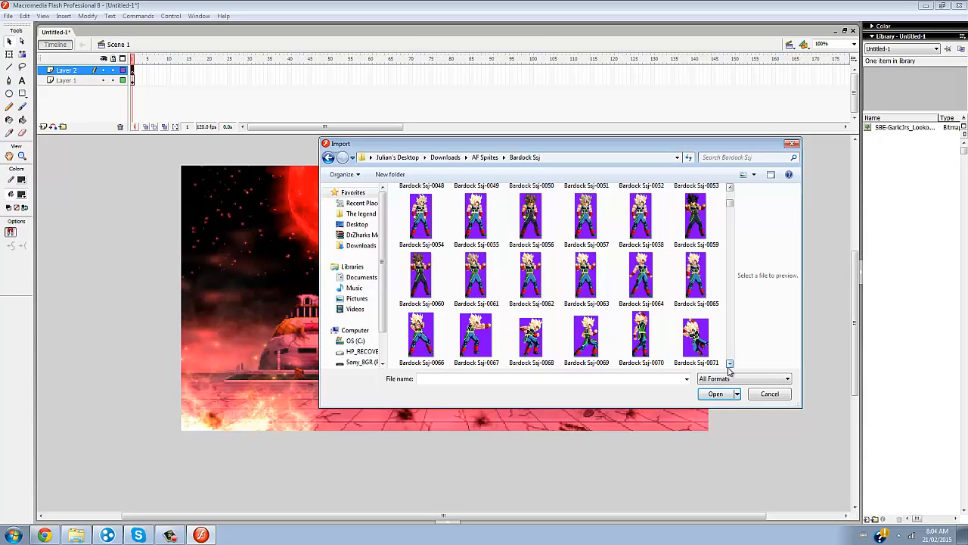
double_click(575, 286)
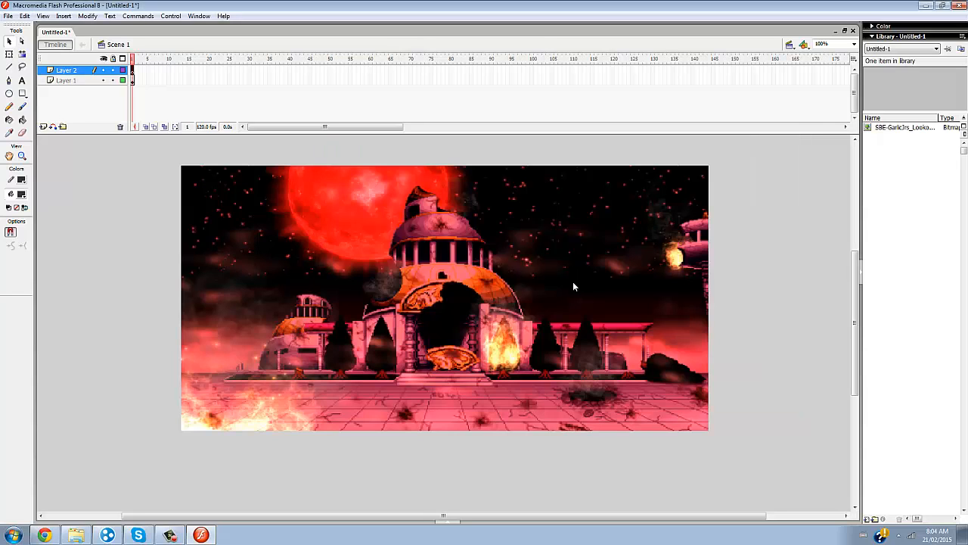
click(526, 291)
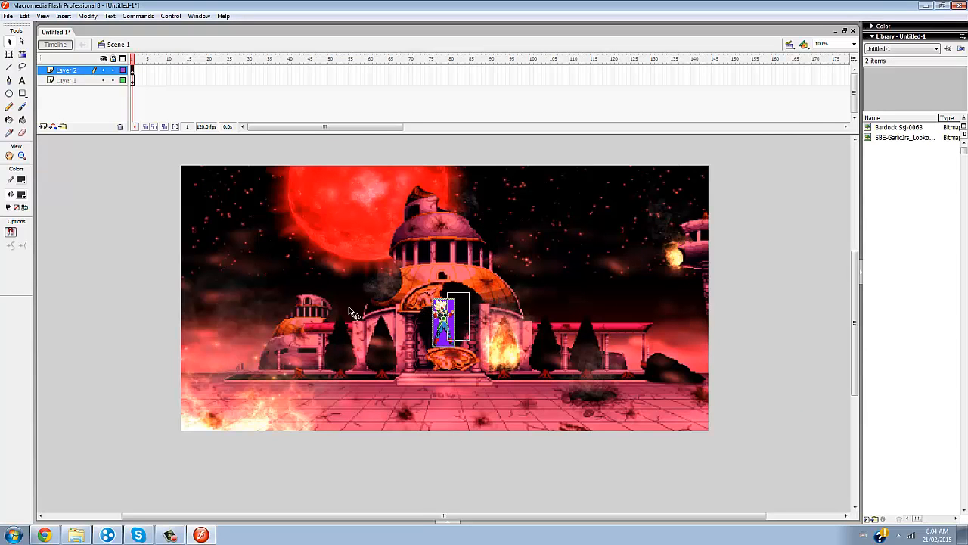
Move the Bardock sprite off the stage, to the left of the background, and scale it to 300%
drag(441, 297, 137, 257)
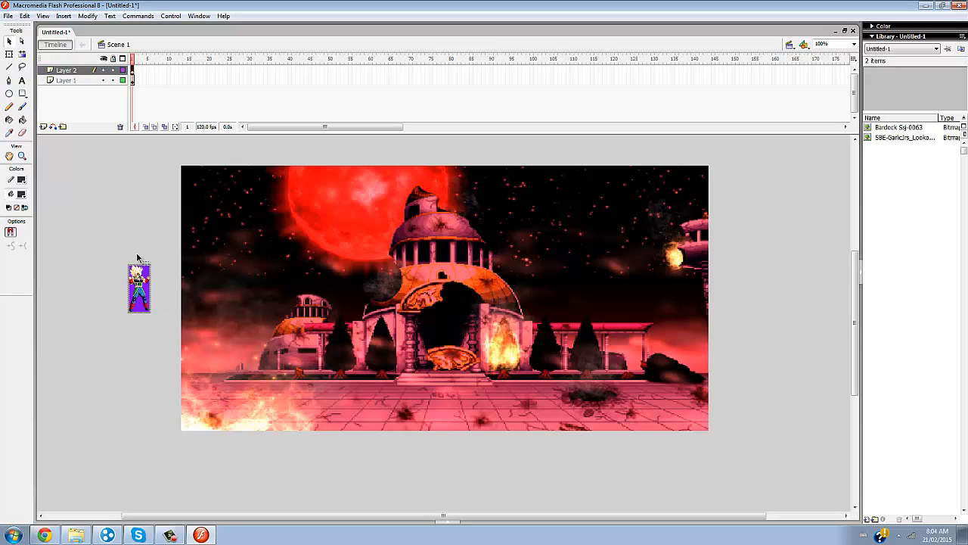
click(87, 16)
mouse_move(60, 143)
click(181, 199)
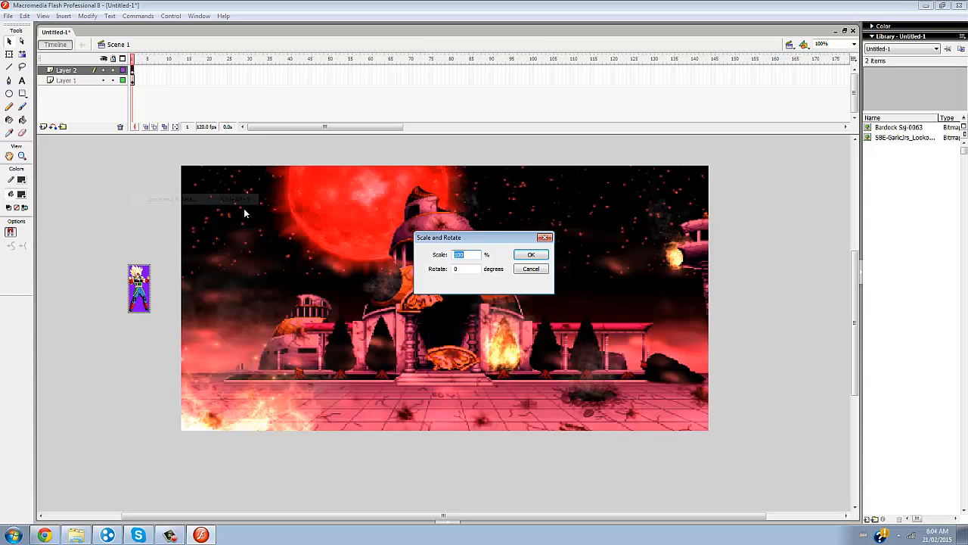
text(300)
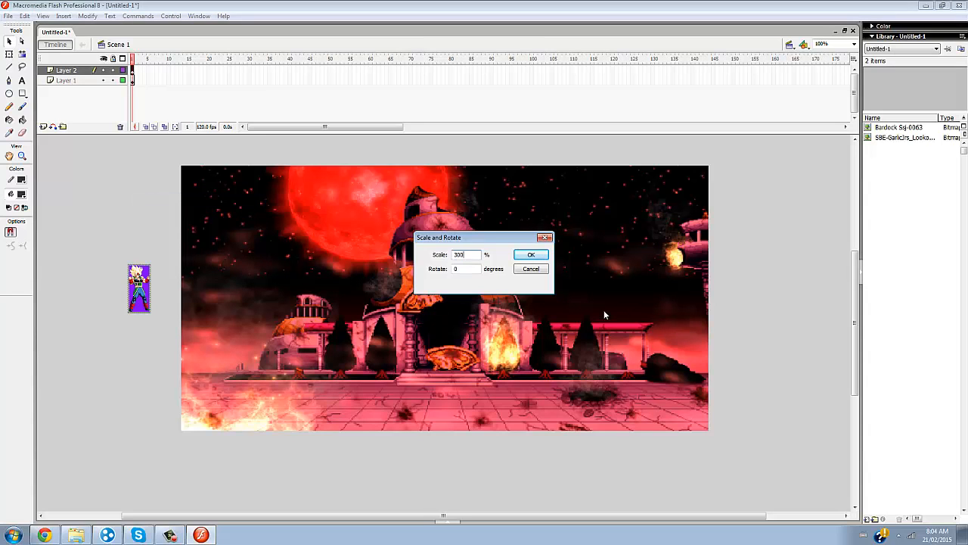
click(529, 255)
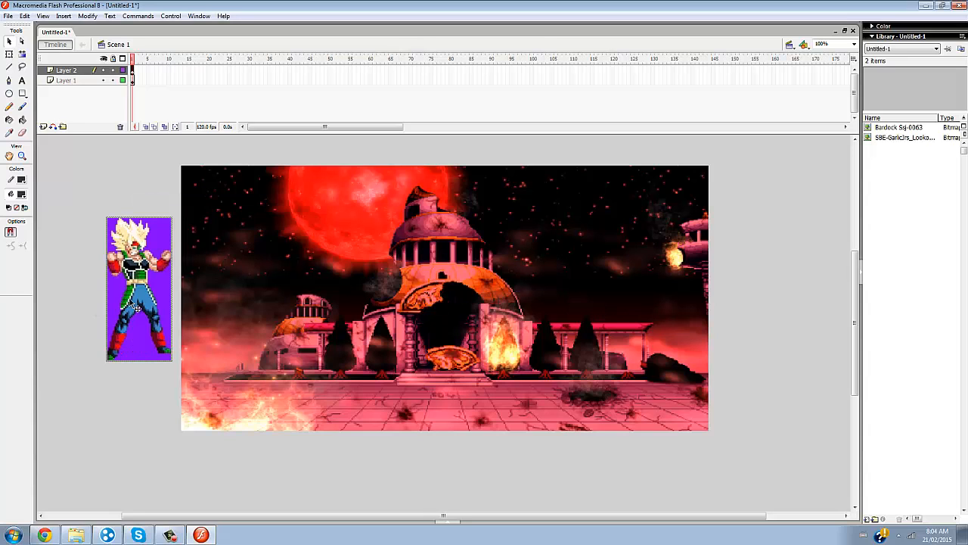
Convert the enlarged Bardock bitmap into vector shapes with Trace Bitmap
click(87, 16)
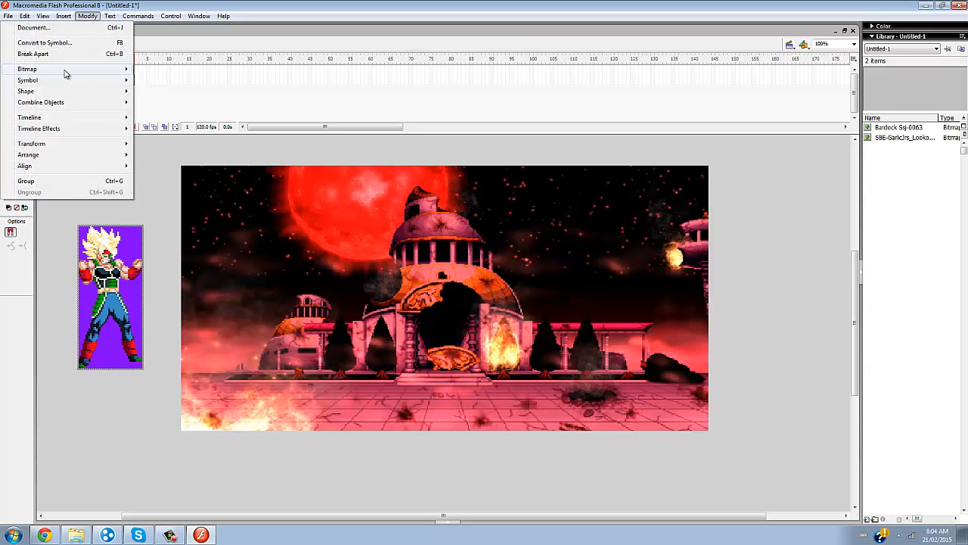
mouse_move(65, 69)
click(155, 80)
click(541, 246)
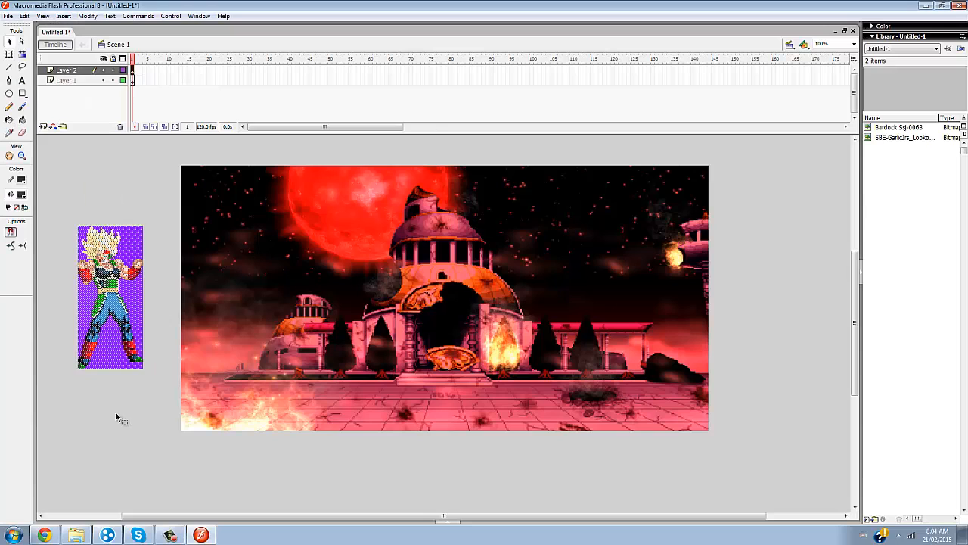
Delete all the purple background areas around the traced Bardock figure
key(Delete)
click(134, 293)
key(Delete)
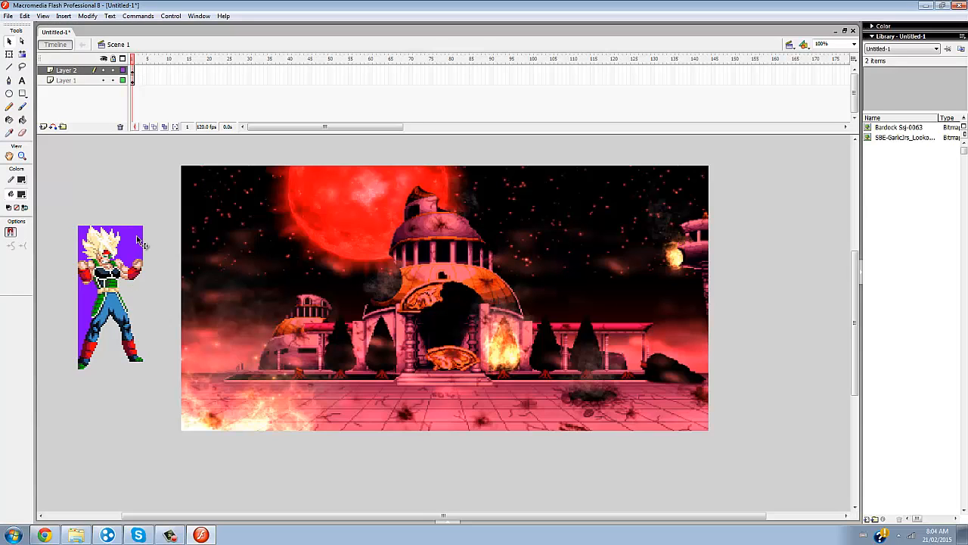
click(138, 238)
key(Delete)
click(82, 314)
key(Delete)
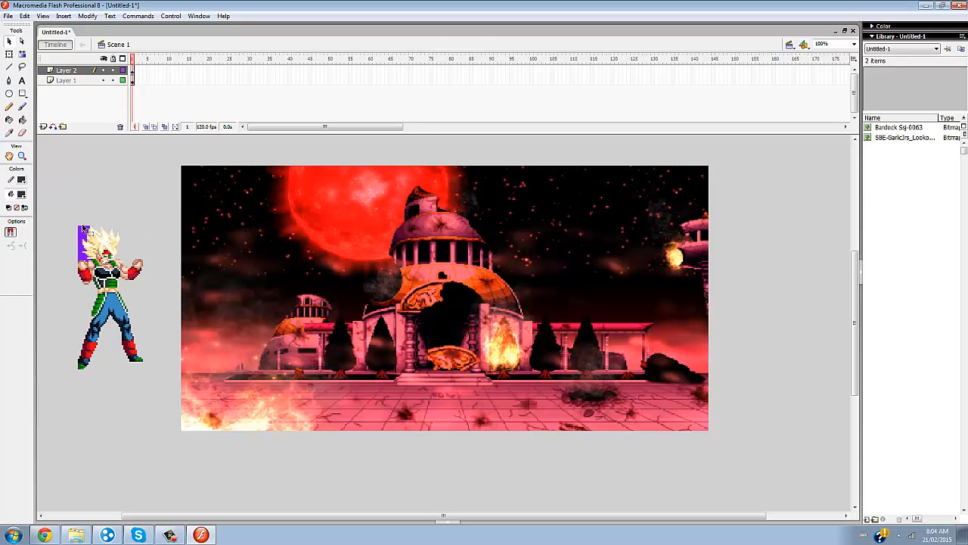
click(84, 229)
key(Delete)
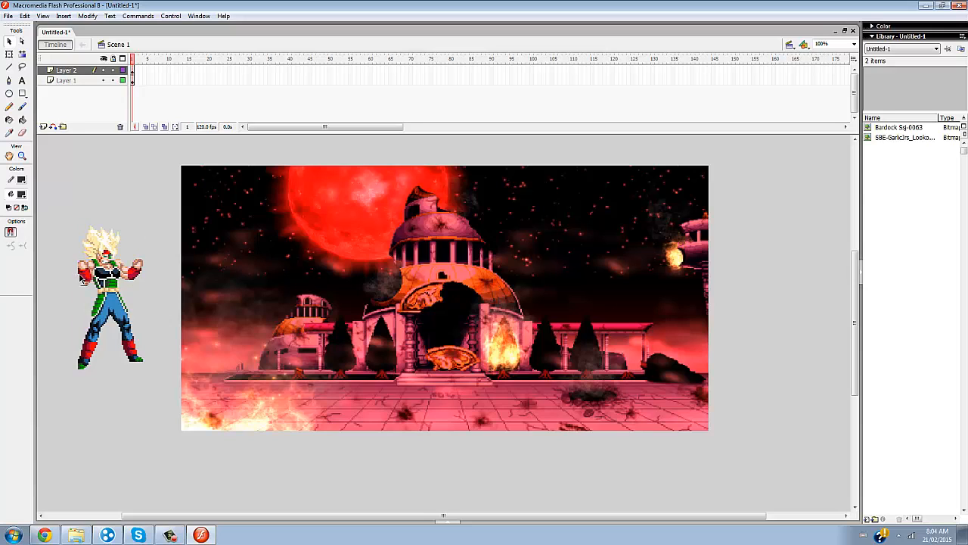
Convert the whole traced Bardock figure to a movie clip symbol and place it in front of the temple entrance
drag(165, 199, 44, 422)
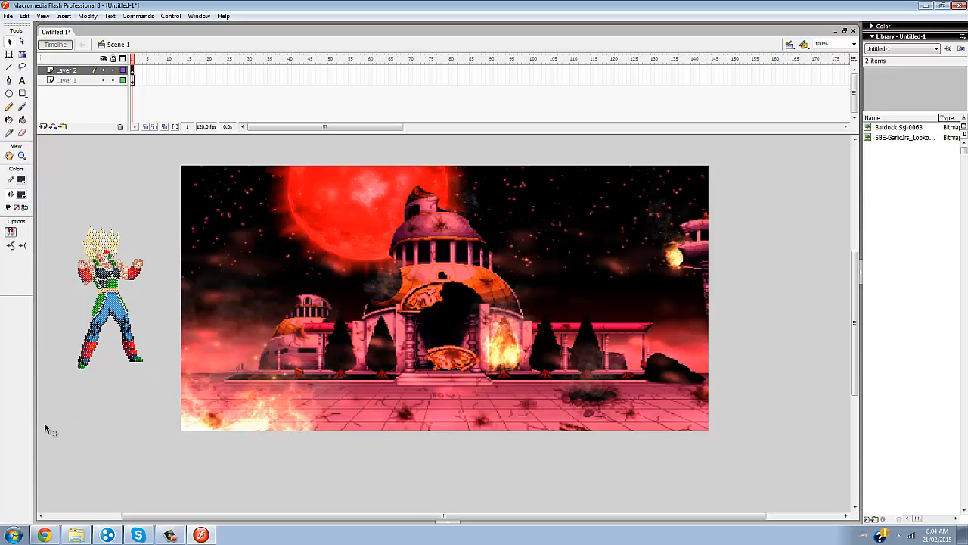
right_click(119, 303)
click(167, 450)
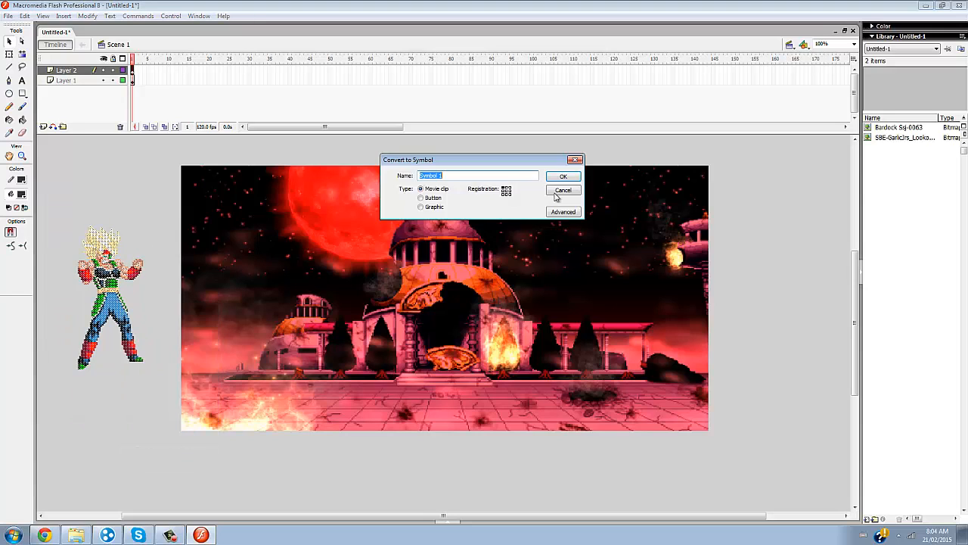
click(559, 179)
drag(98, 269, 437, 320)
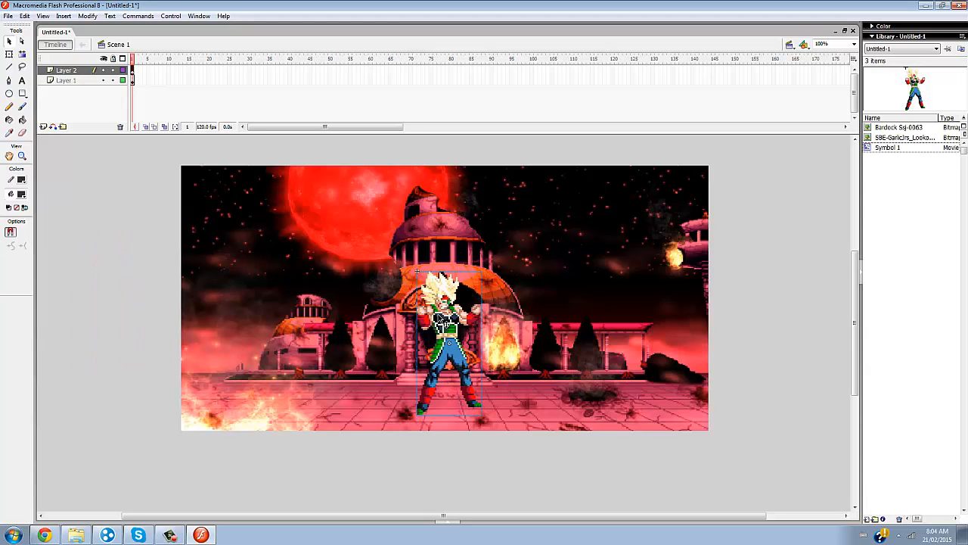
click(456, 473)
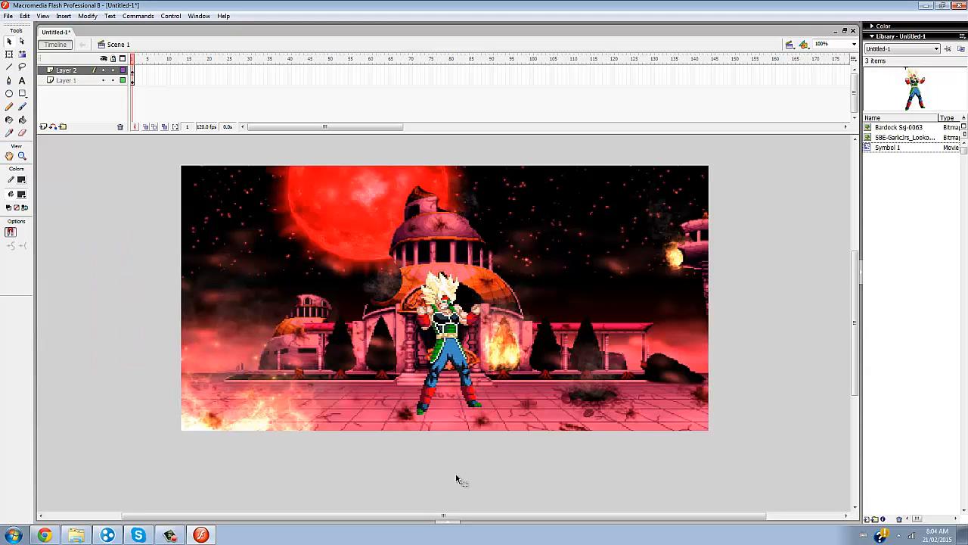
Add a Glow filter to the Bardock movie clip in front of the temple
click(444, 520)
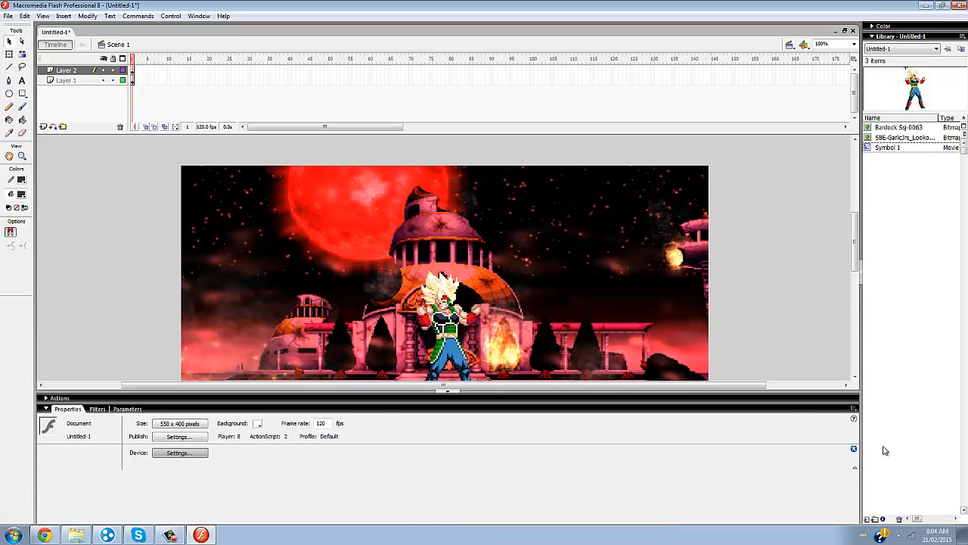
drag(857, 471, 857, 524)
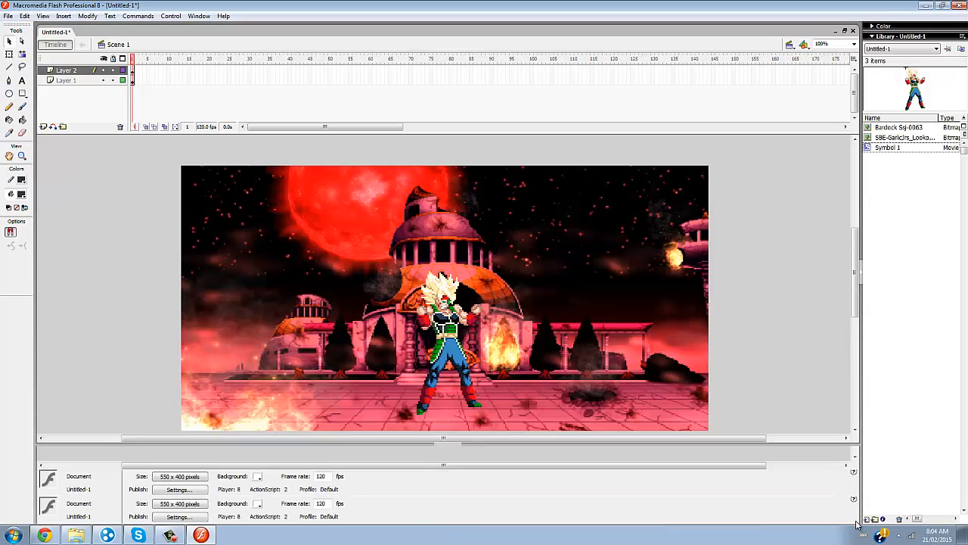
click(451, 324)
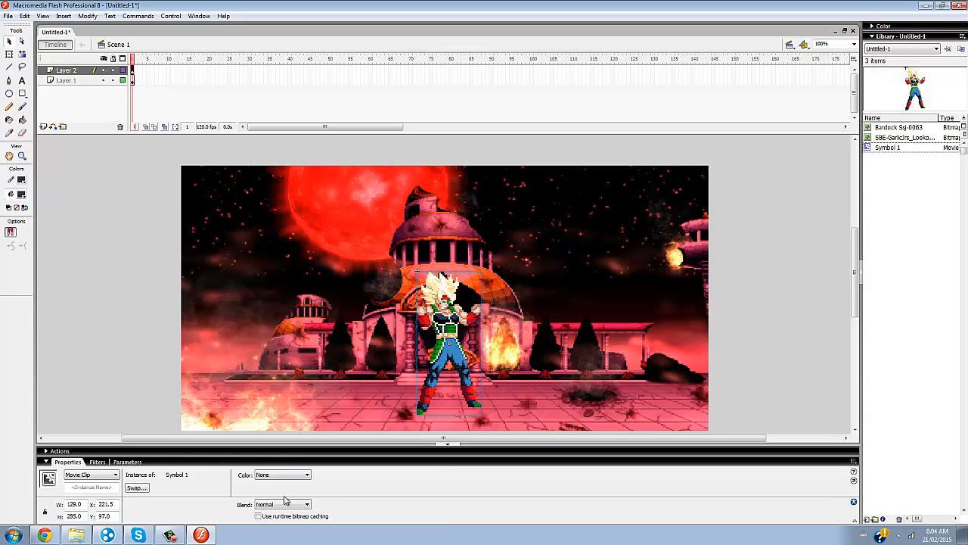
click(96, 462)
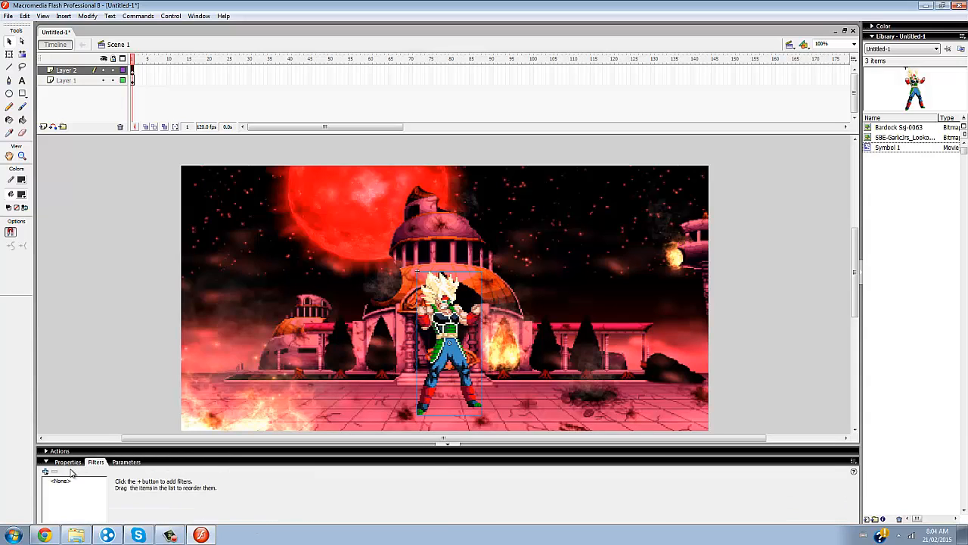
click(45, 471)
click(68, 423)
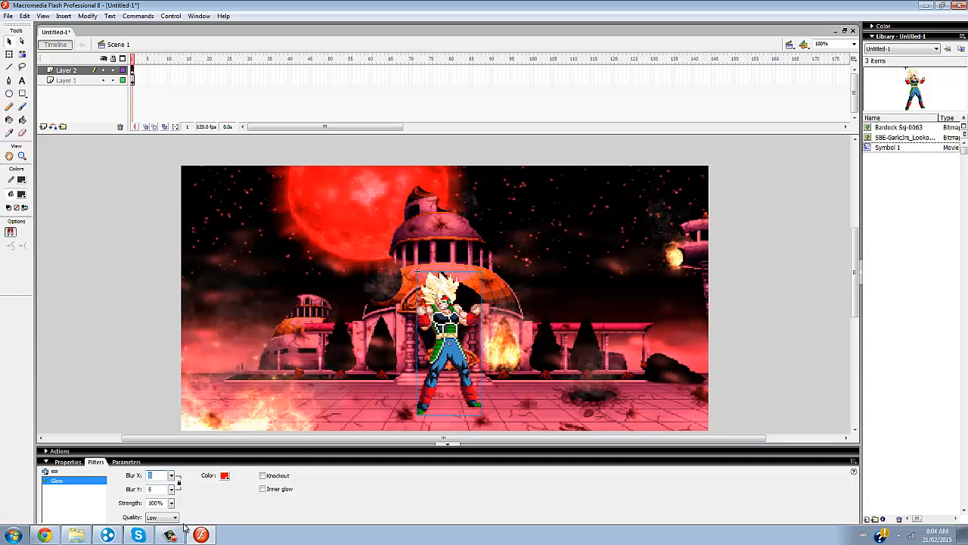
Set the Bardock glow's strength to 1000% and its colour to yellow
click(172, 504)
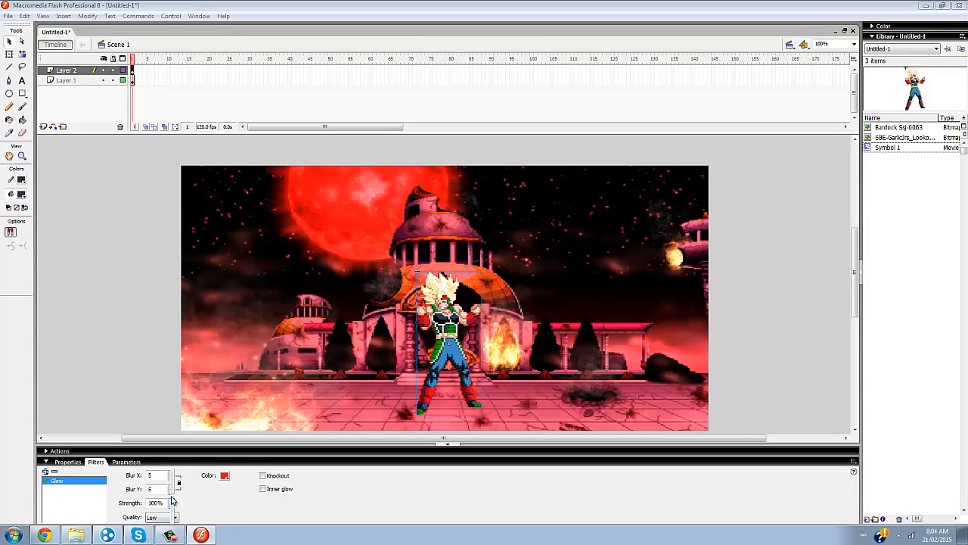
drag(172, 486, 170, 466)
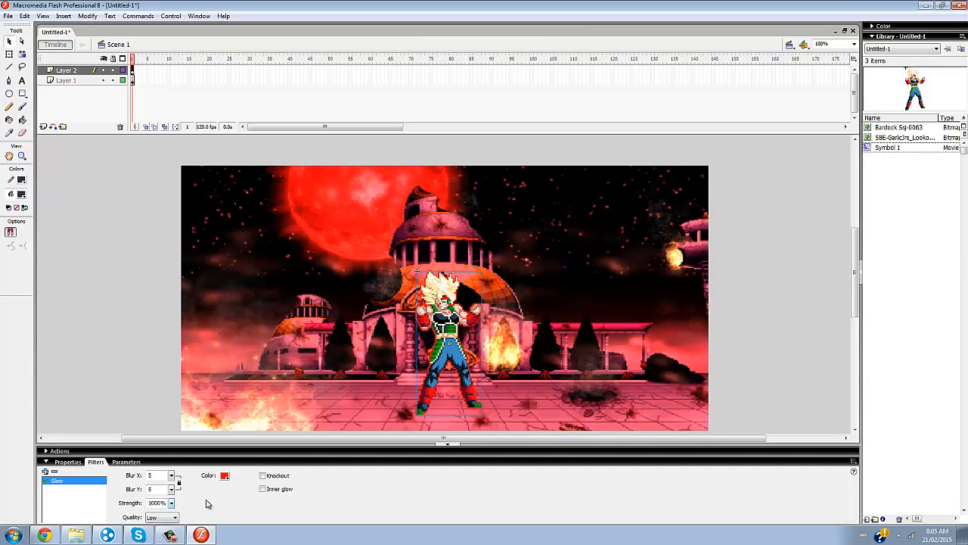
click(225, 476)
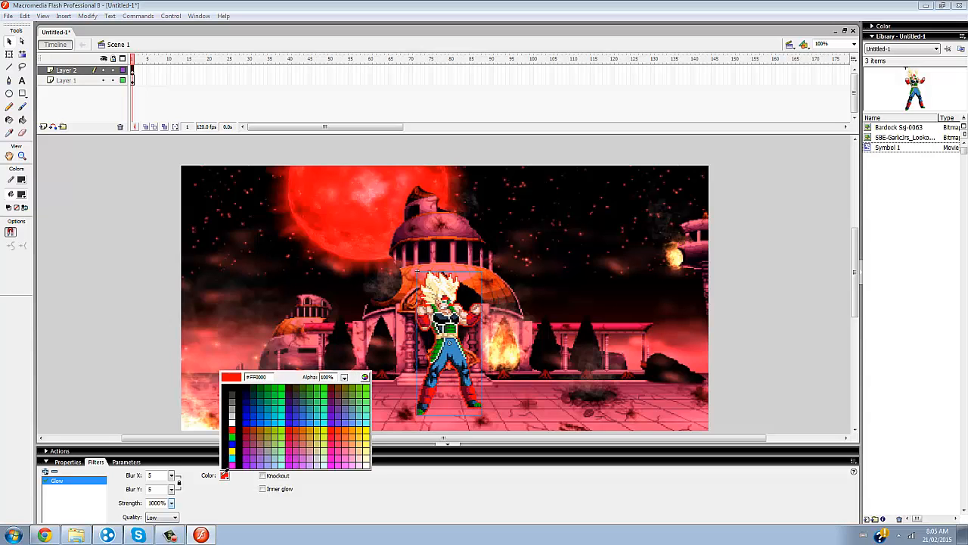
click(232, 452)
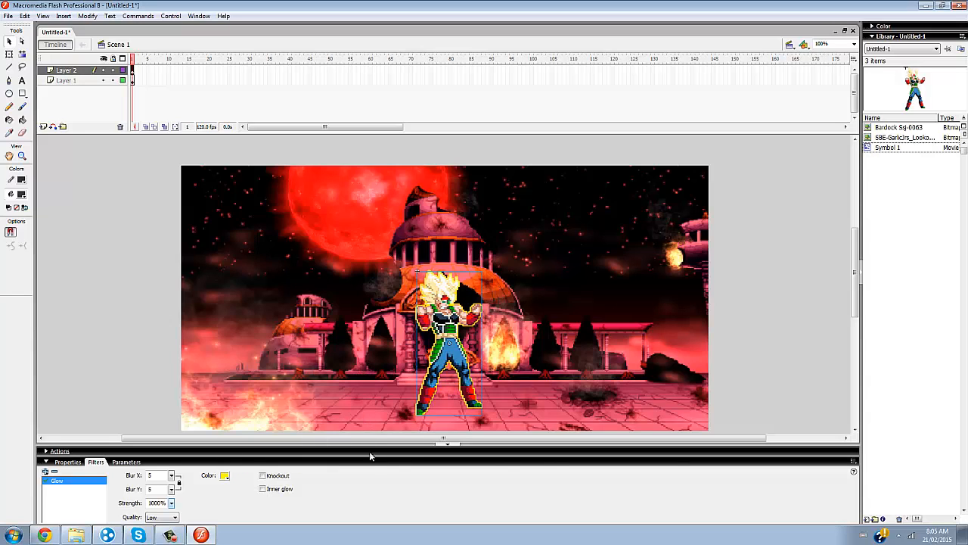
Try the Inner glow and Knockout options on Bardock's glow in turn, switching each off again
click(264, 488)
click(264, 488)
click(262, 476)
click(265, 479)
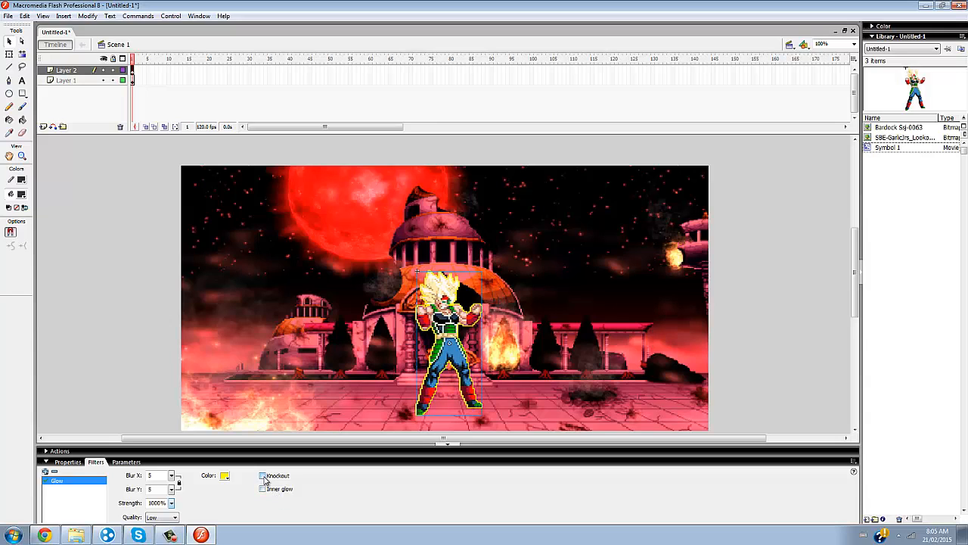
Set the Bardock glow's quality to High and reduce its strength to about 160%
click(163, 517)
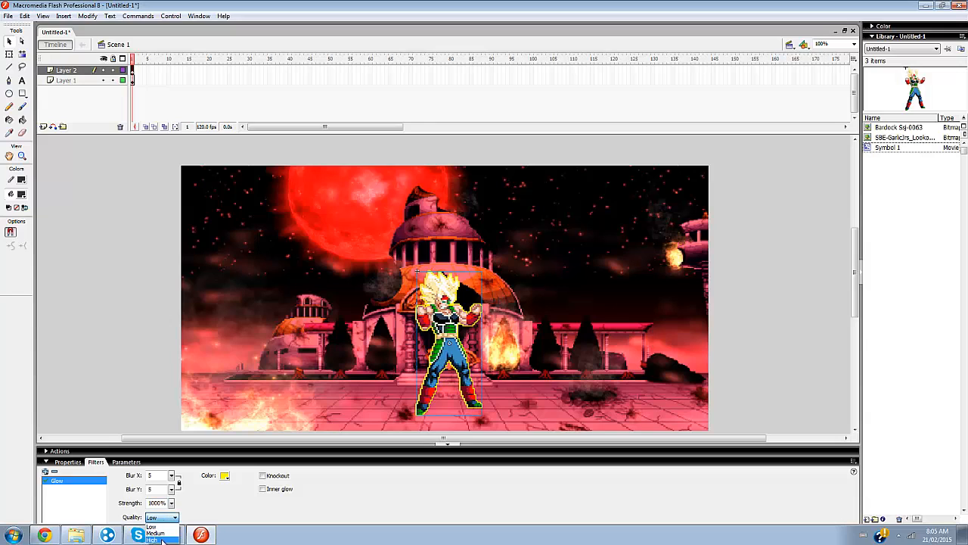
click(162, 538)
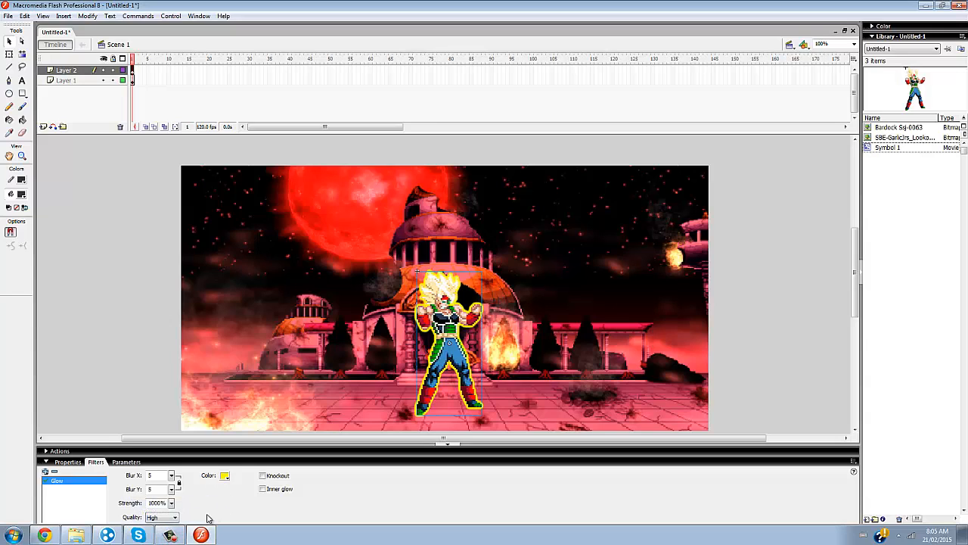
click(171, 503)
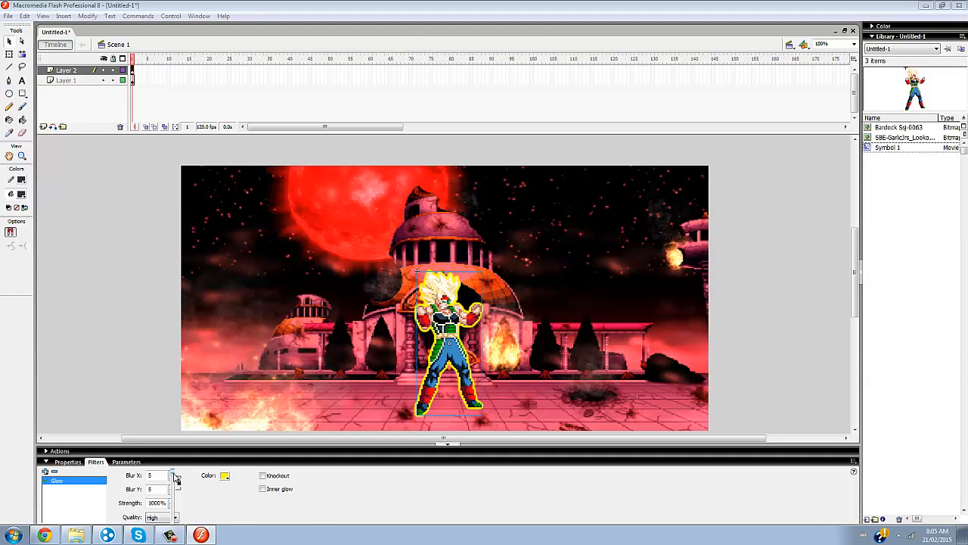
drag(173, 475, 177, 496)
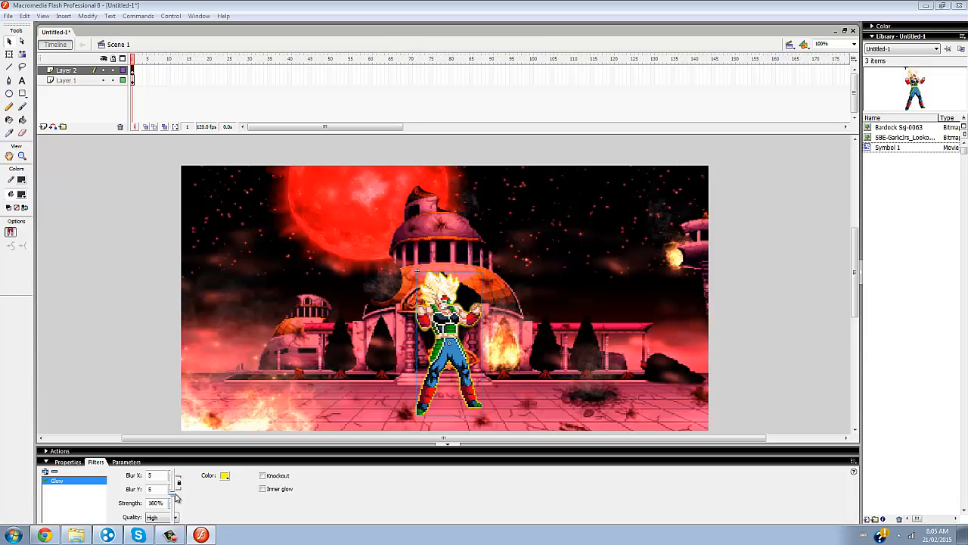
click(446, 446)
click(444, 446)
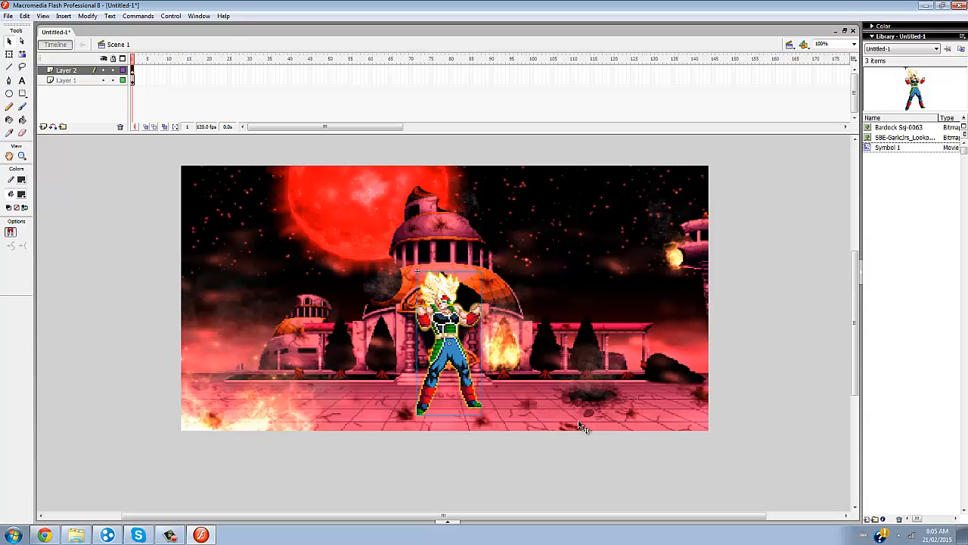
click(748, 389)
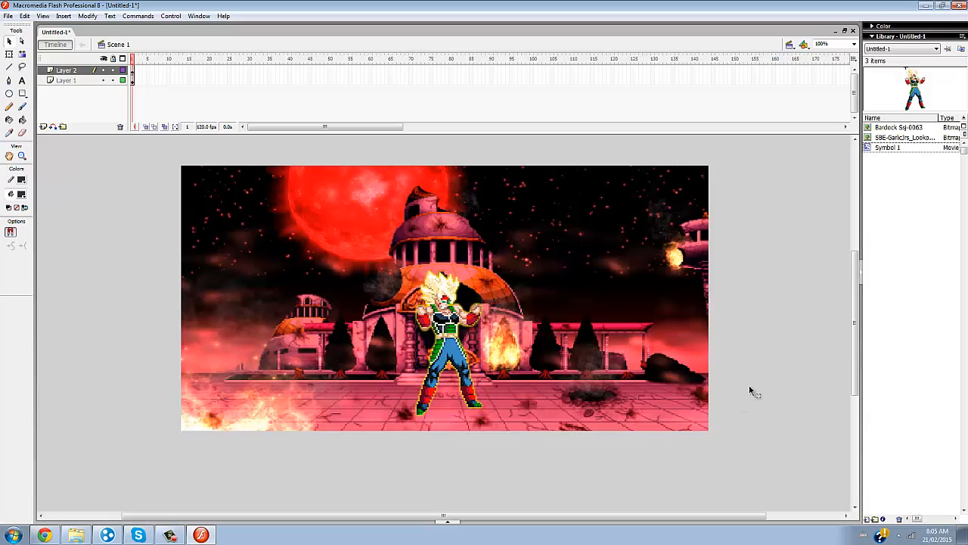
Add a new layer and import the yellow aura image Bardock Ssj-0491 from the AF Sprites folder to the stage
click(44, 126)
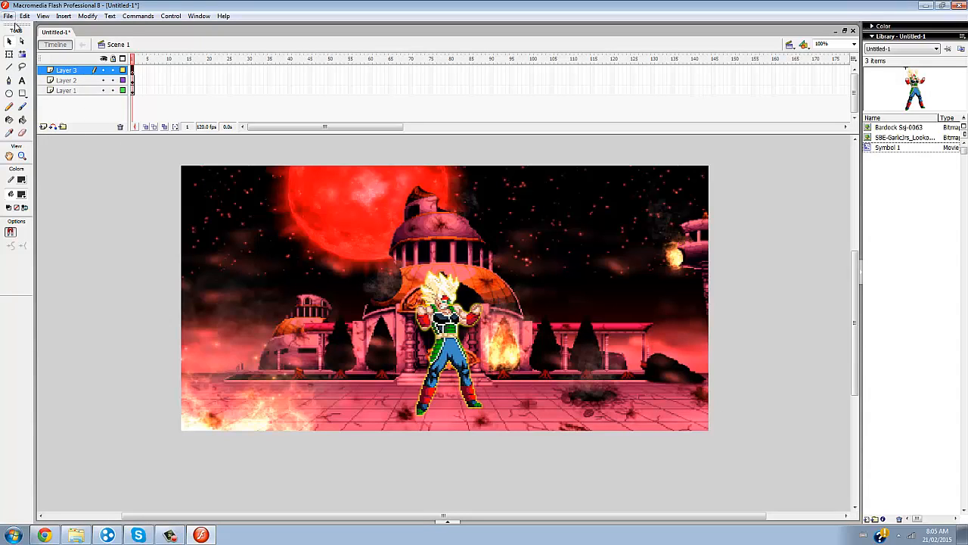
click(7, 16)
mouse_move(26, 168)
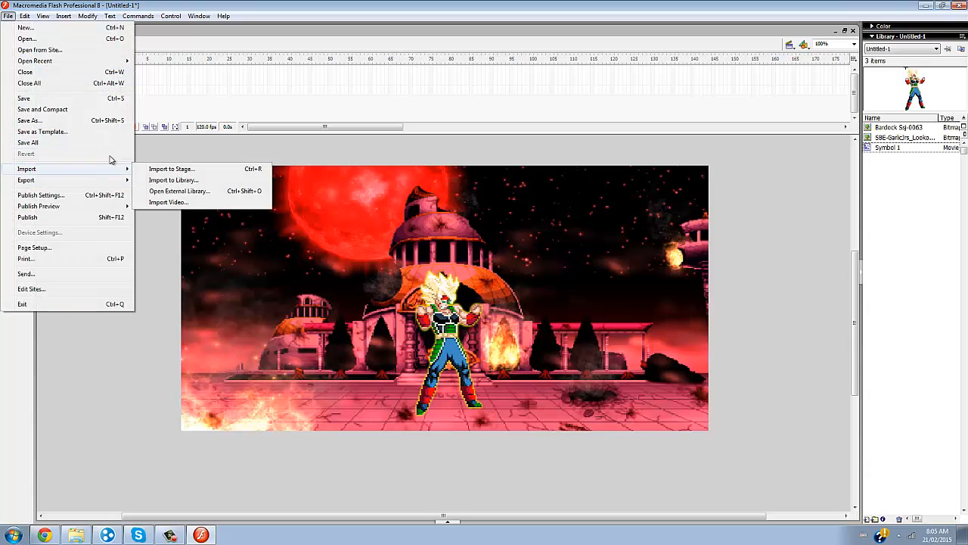
click(174, 168)
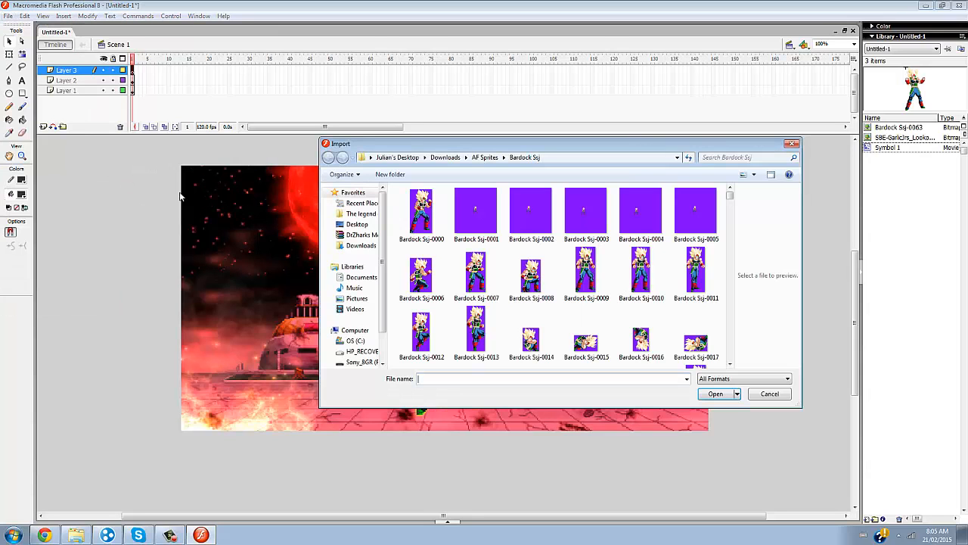
click(369, 246)
double_click(488, 210)
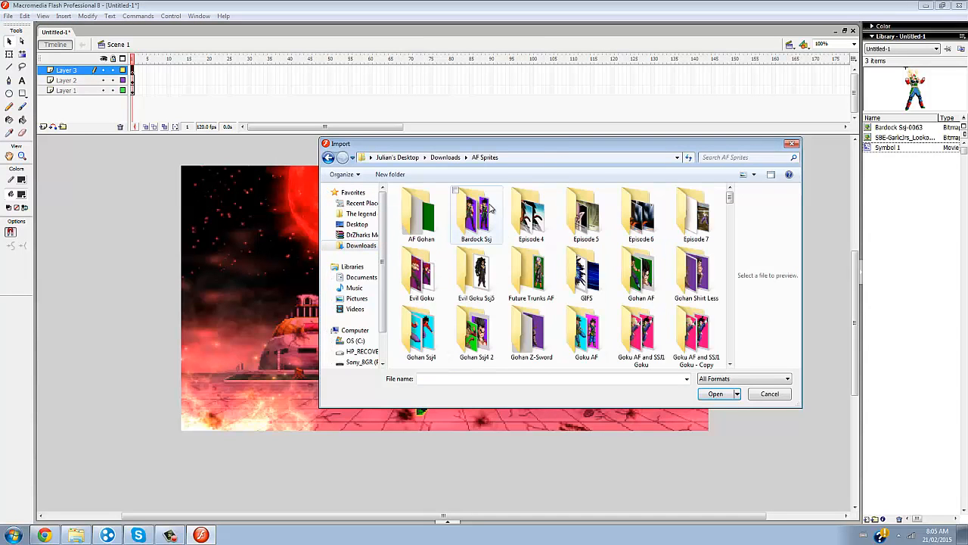
drag(733, 198, 714, 266)
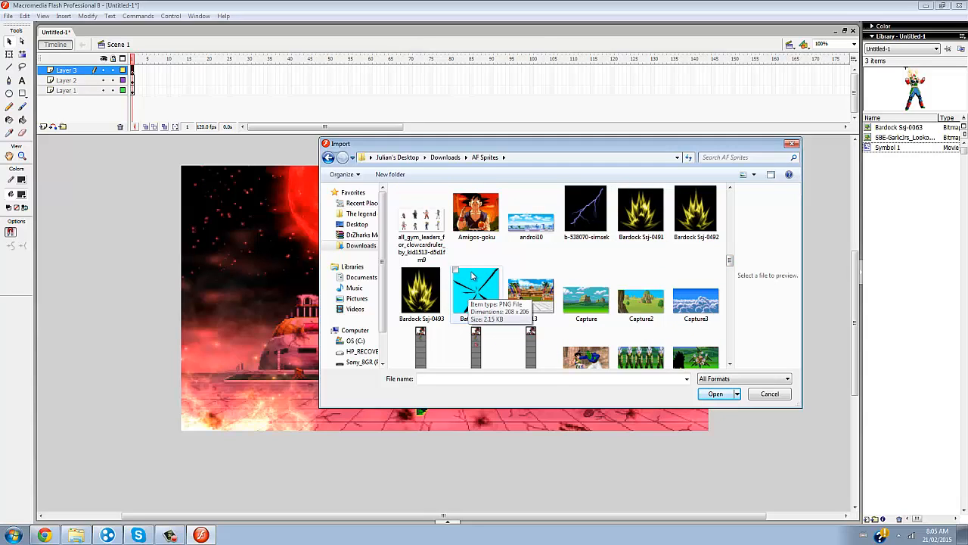
double_click(639, 212)
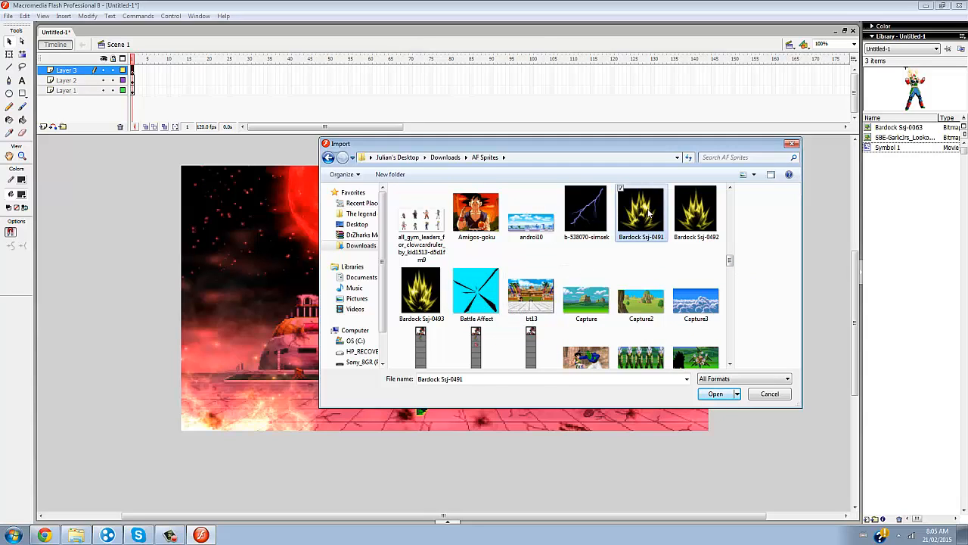
click(525, 288)
Move the aura image to the right side of the background, clear of Bardock, and scale it to 200%
drag(468, 327, 704, 279)
click(89, 18)
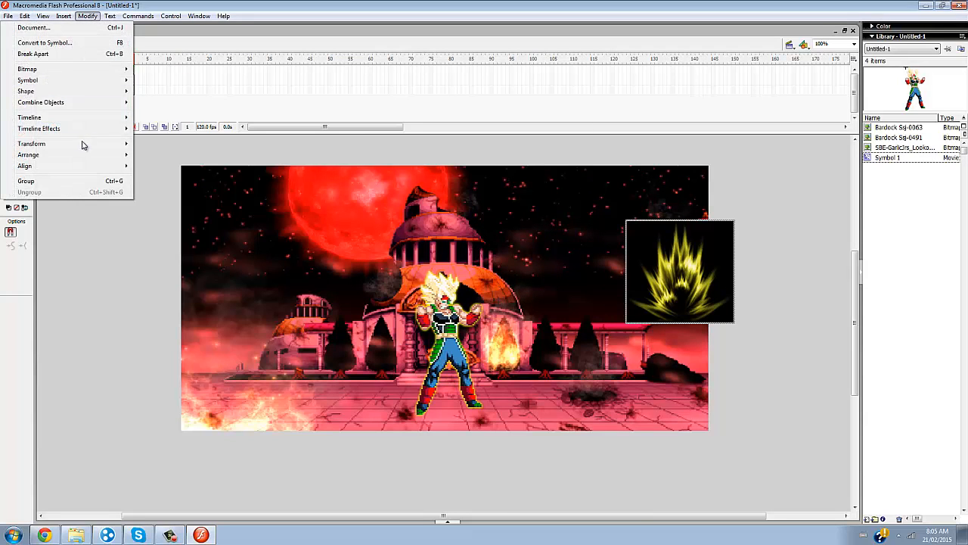
mouse_move(82, 143)
click(227, 200)
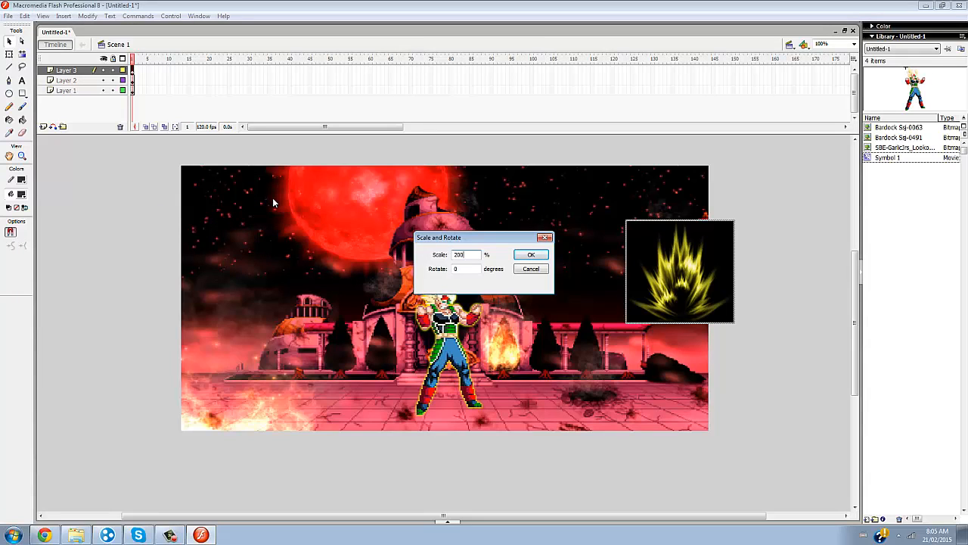
click(531, 255)
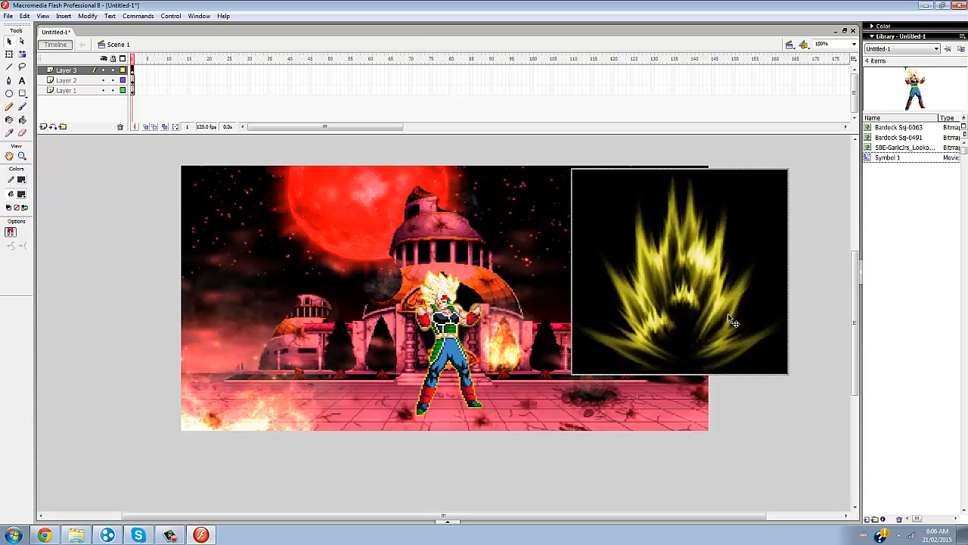
drag(728, 314, 750, 360)
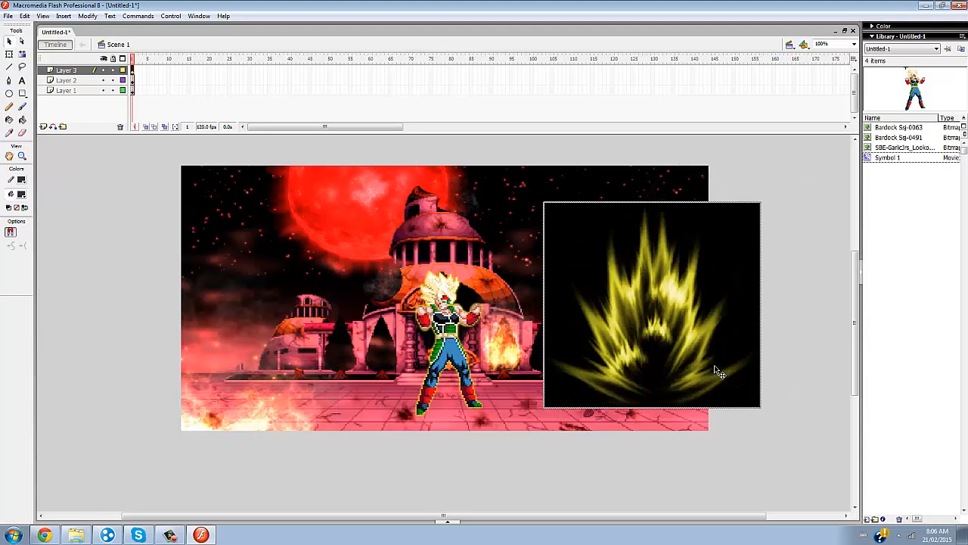
Convert the enlarged aura image to a movie clip symbol and centre it over Bardock
right_click(714, 201)
click(749, 342)
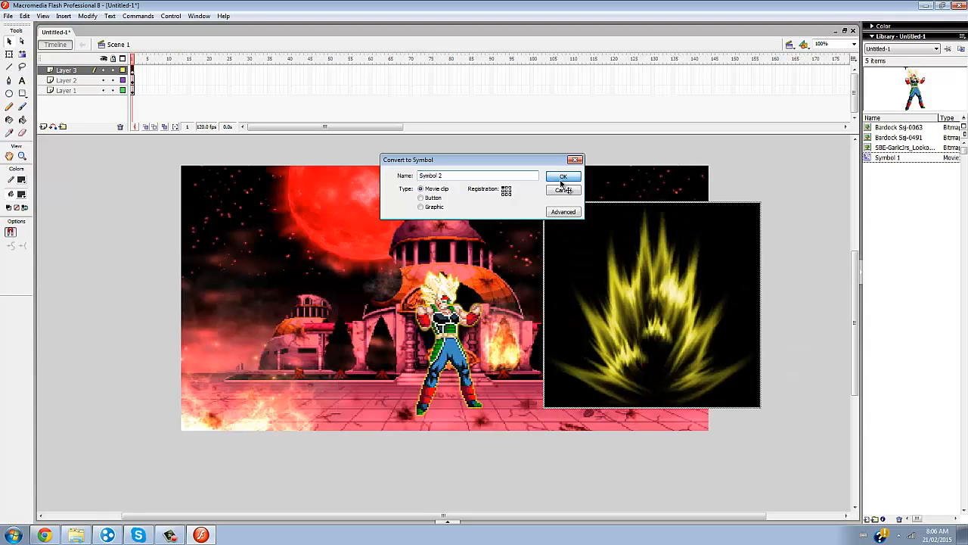
click(563, 176)
drag(655, 354, 432, 367)
drag(373, 344, 206, 378)
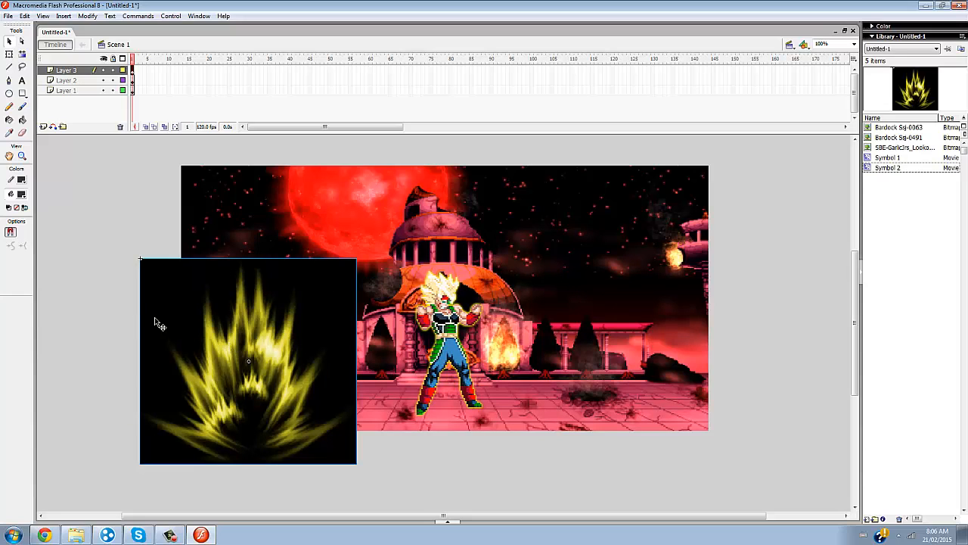
drag(246, 434, 444, 388)
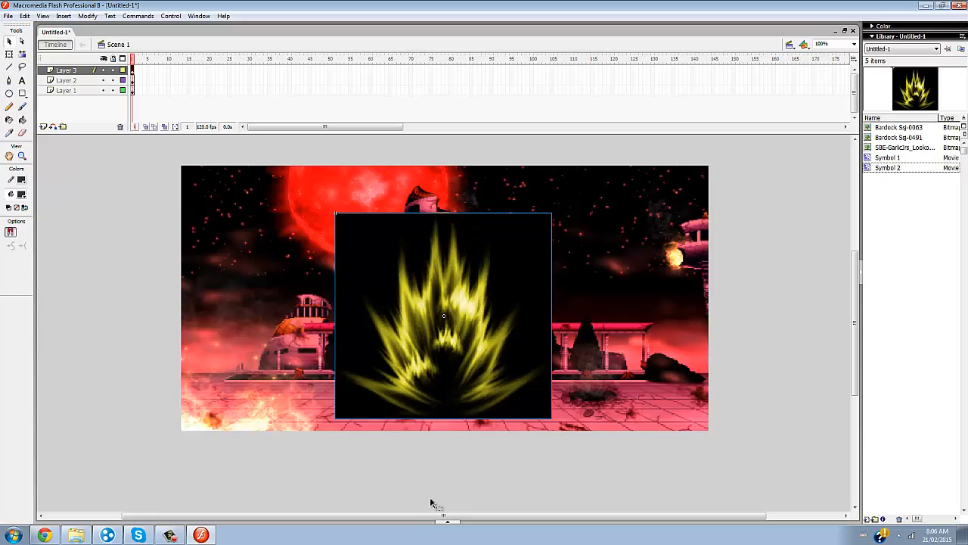
Set the aura movie clip's blend mode to Screen and shift it slightly up and left to fit around Bardock
click(449, 522)
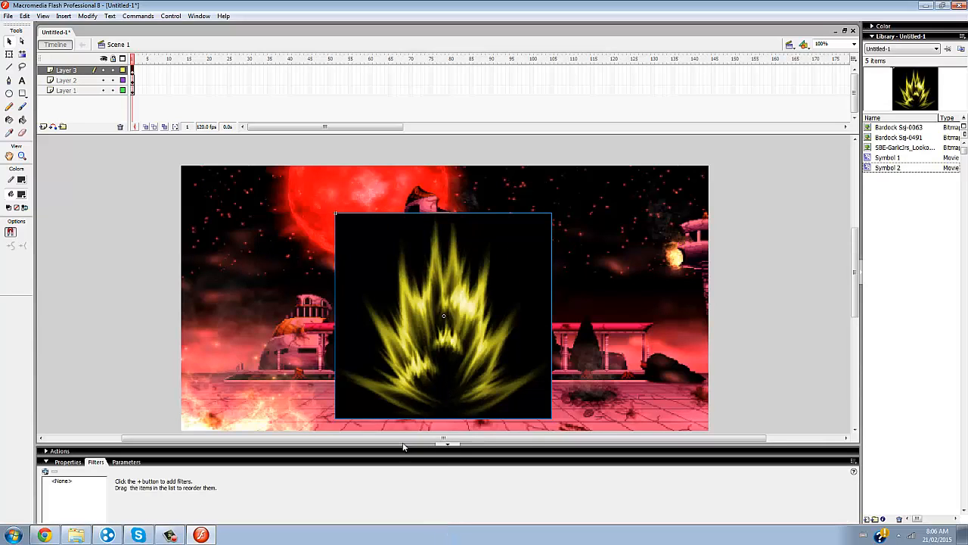
click(67, 462)
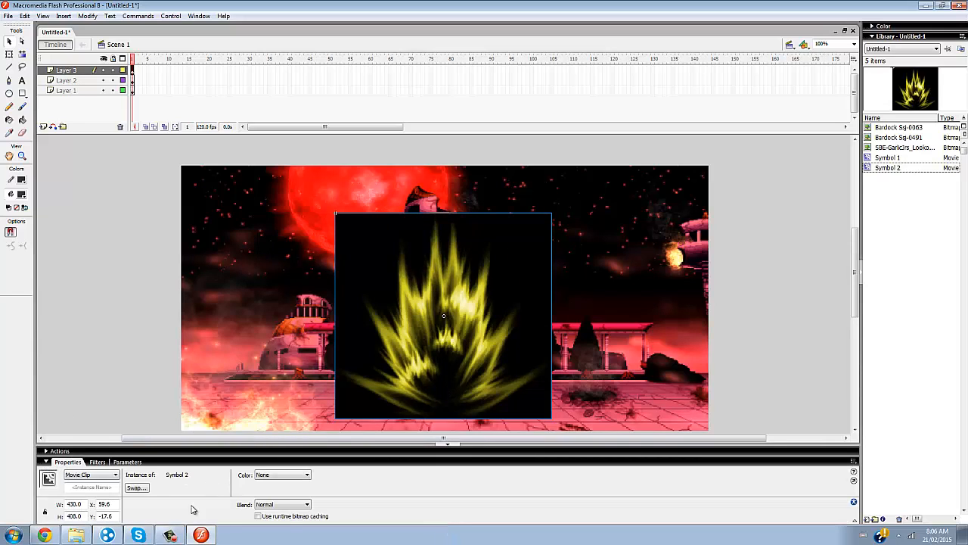
click(296, 506)
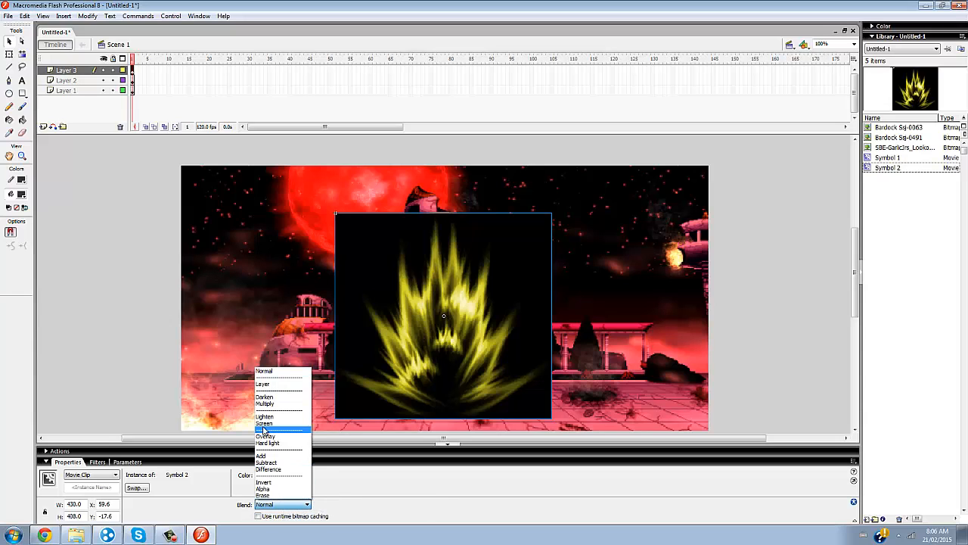
click(262, 424)
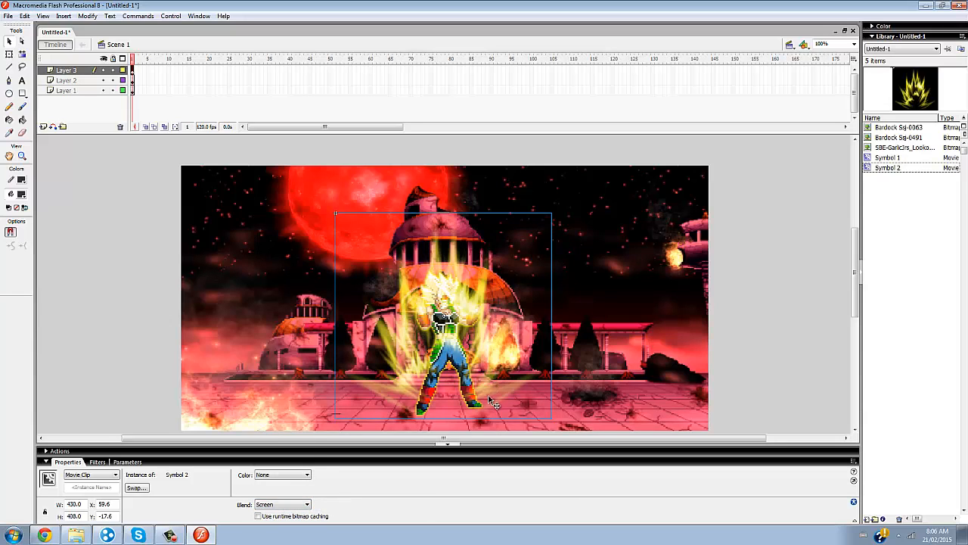
drag(496, 399, 490, 390)
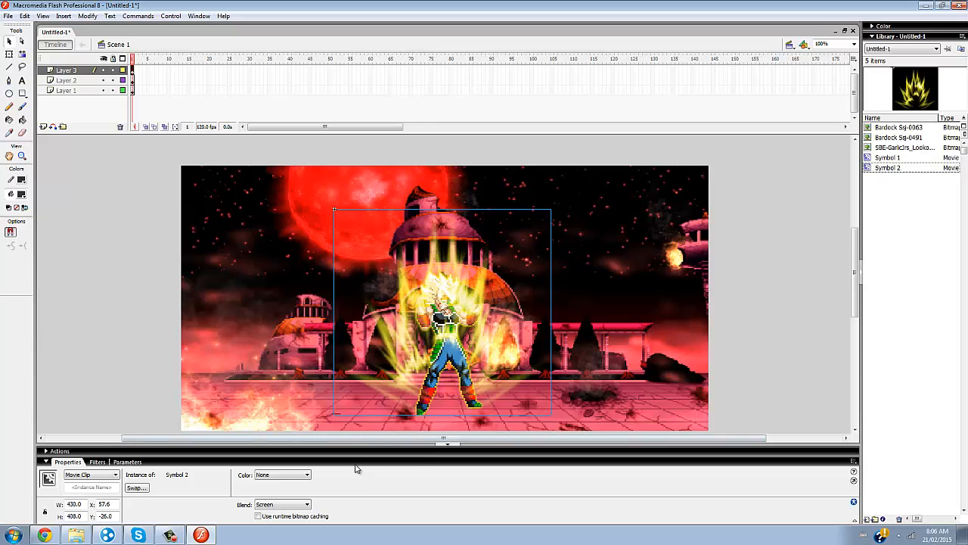
click(449, 444)
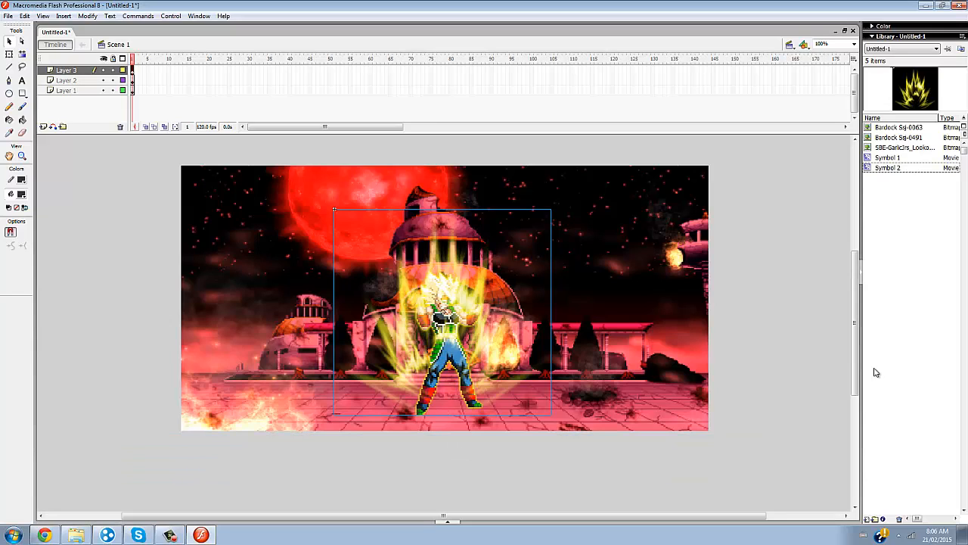
Shift the aura movie clip slightly to the right so it sits centred around Bardock
click(751, 343)
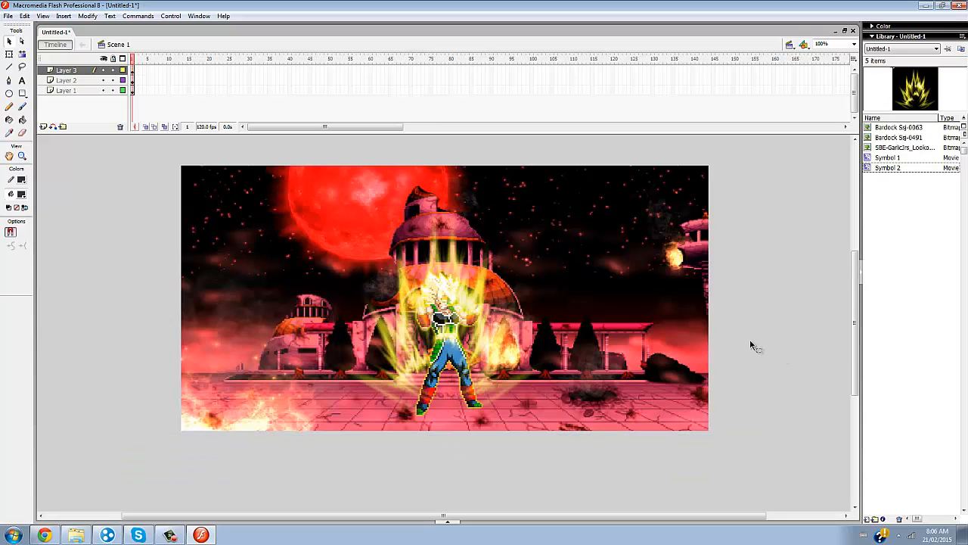
click(507, 386)
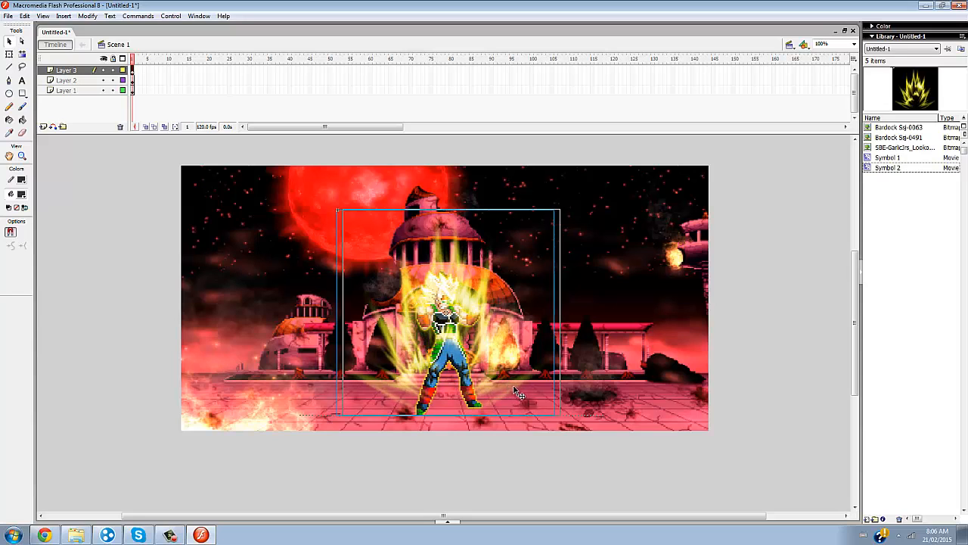
drag(514, 392, 511, 390)
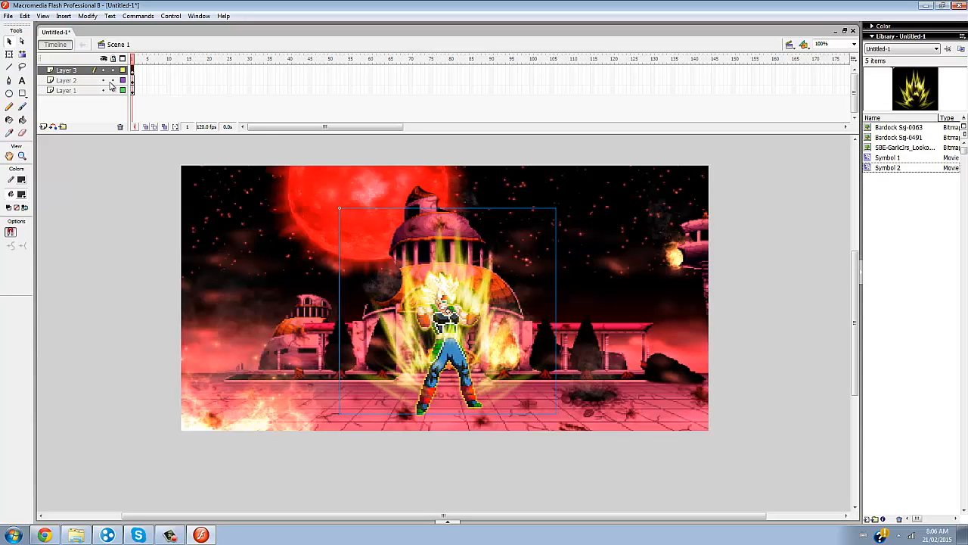
Insert keyframes at frame 3 on Layer 2 and Layer 1, and a blank keyframe at frame 2 on Layer 3
right_click(140, 80)
click(182, 129)
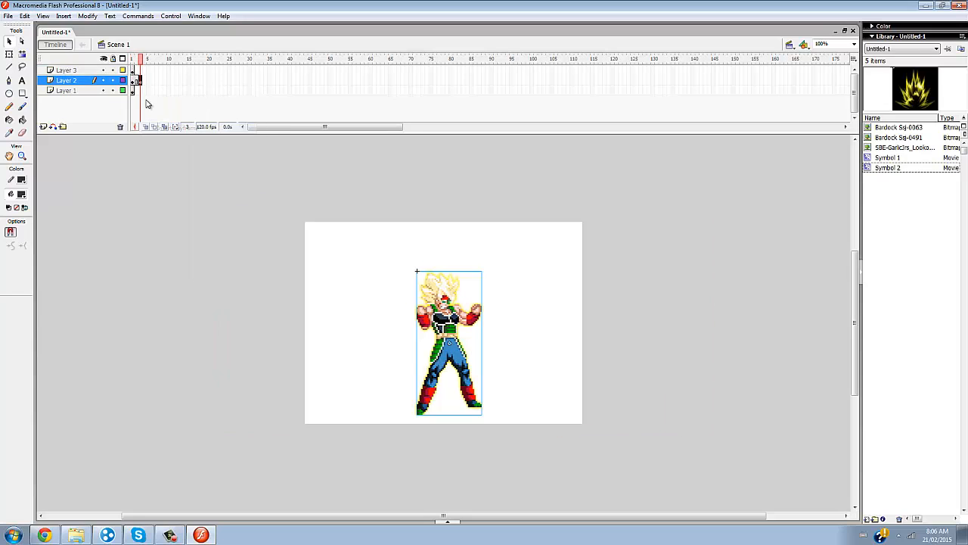
right_click(143, 90)
click(168, 133)
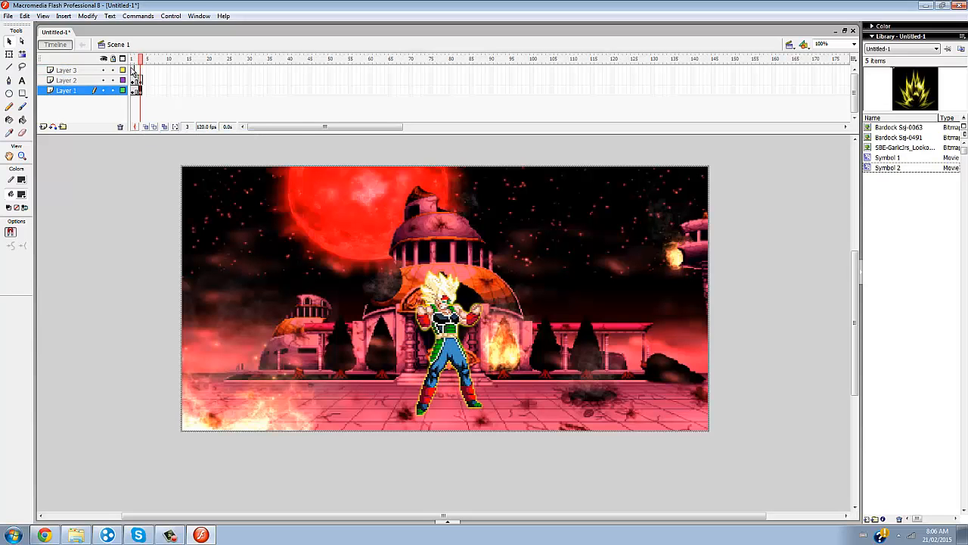
right_click(137, 70)
click(180, 128)
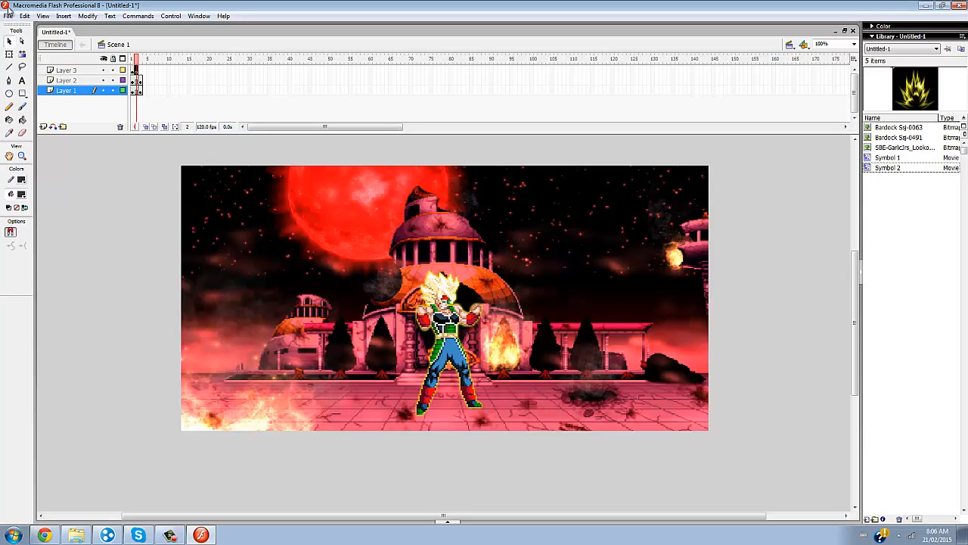
Turn on onion skinning and import the second aura image, Bardock Ssj-0492, to the stage
click(145, 127)
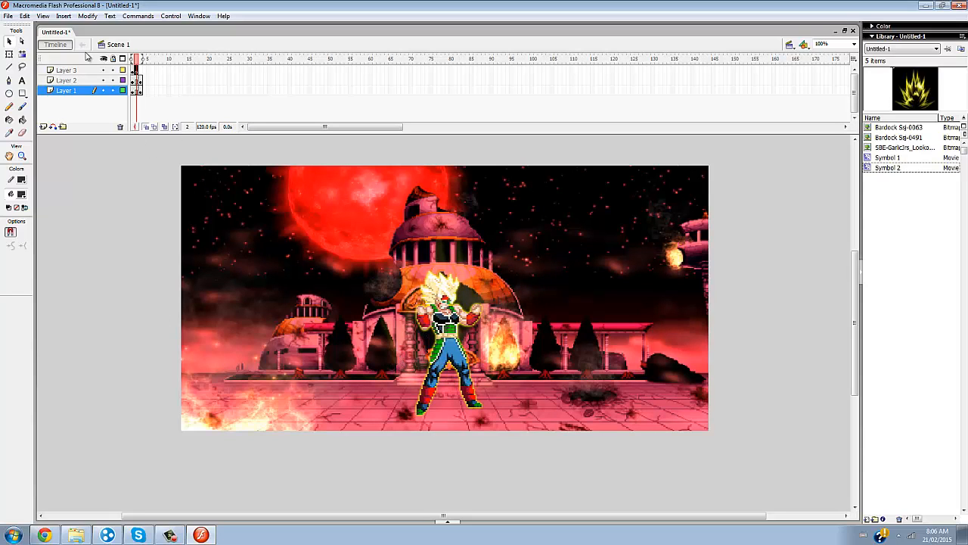
click(8, 16)
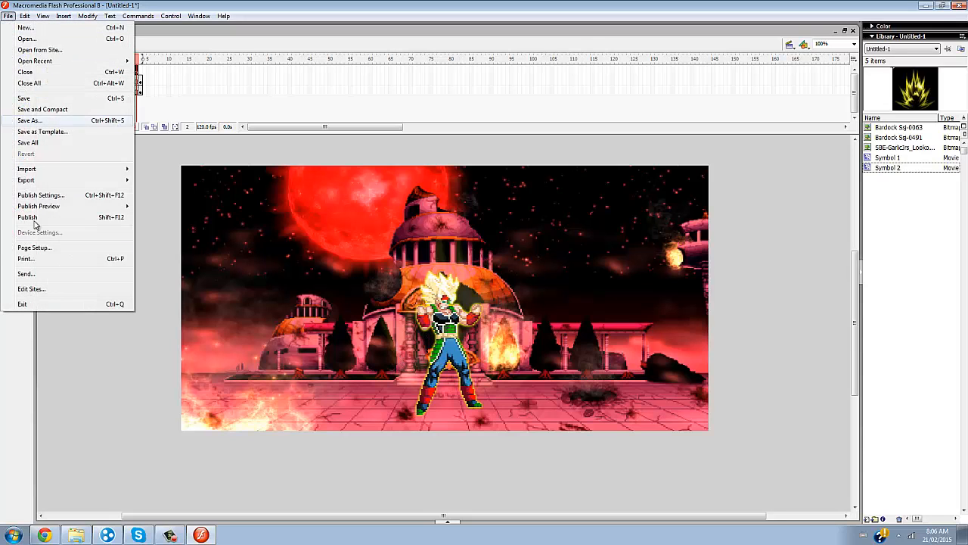
mouse_move(56, 171)
click(171, 169)
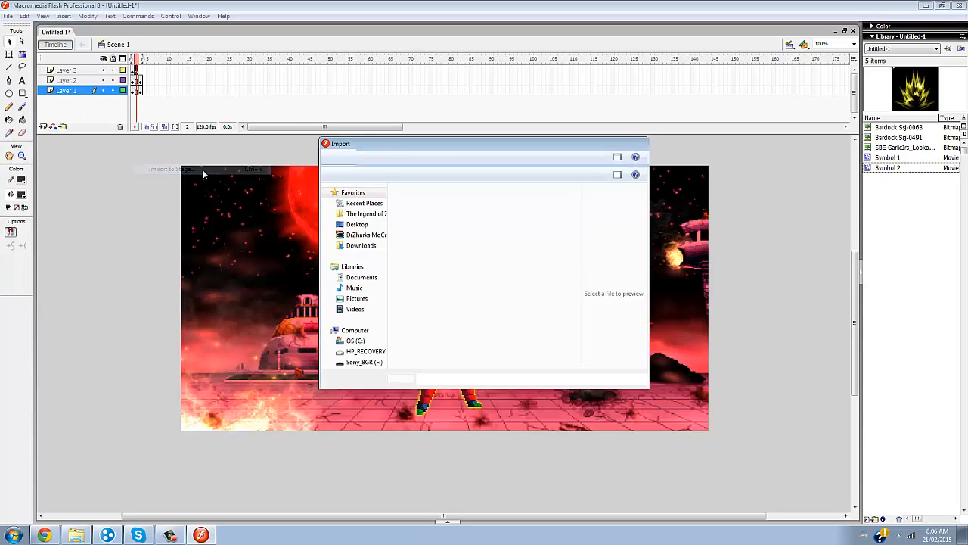
drag(730, 198, 756, 262)
double_click(696, 261)
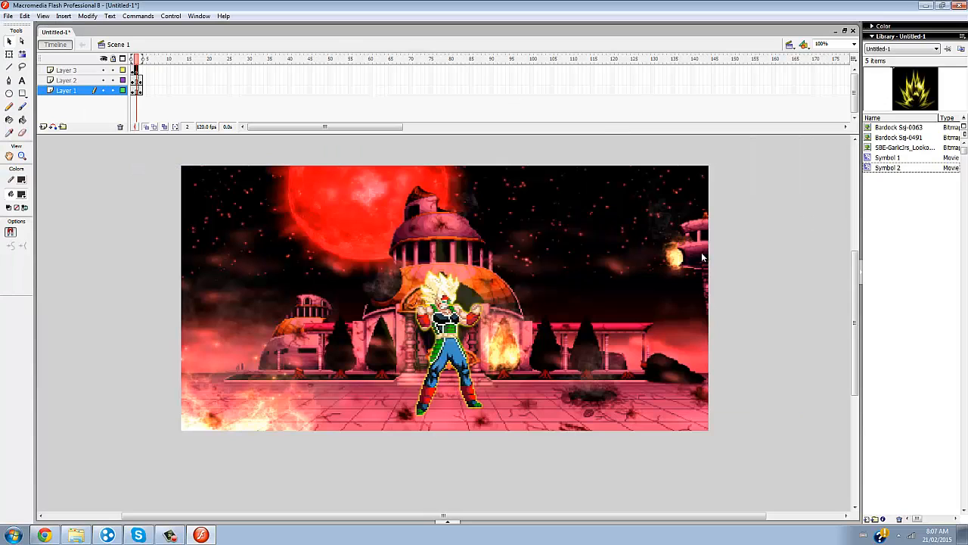
click(526, 289)
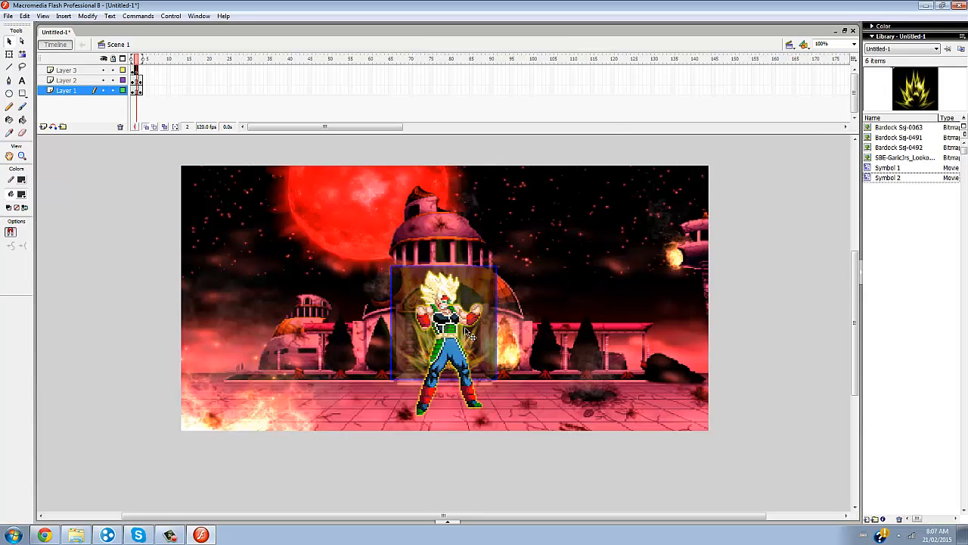
Scale the second aura image to double its size and convert it to a movie clip symbol
click(79, 15)
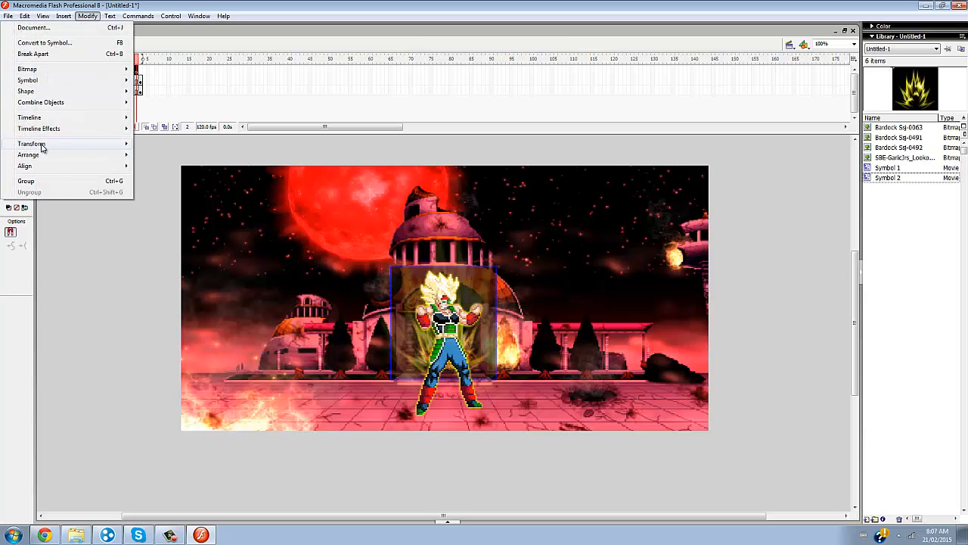
mouse_move(46, 155)
click(178, 199)
click(530, 255)
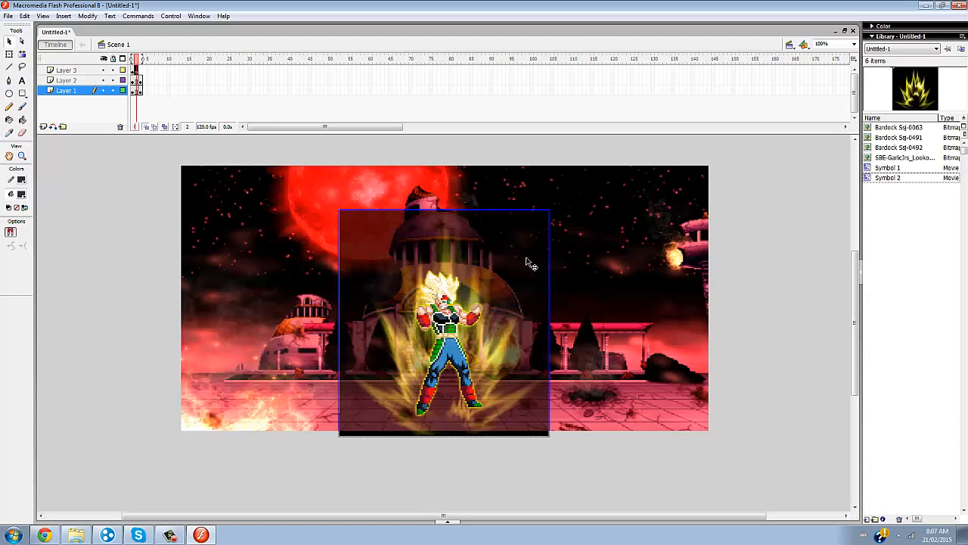
right_click(526, 437)
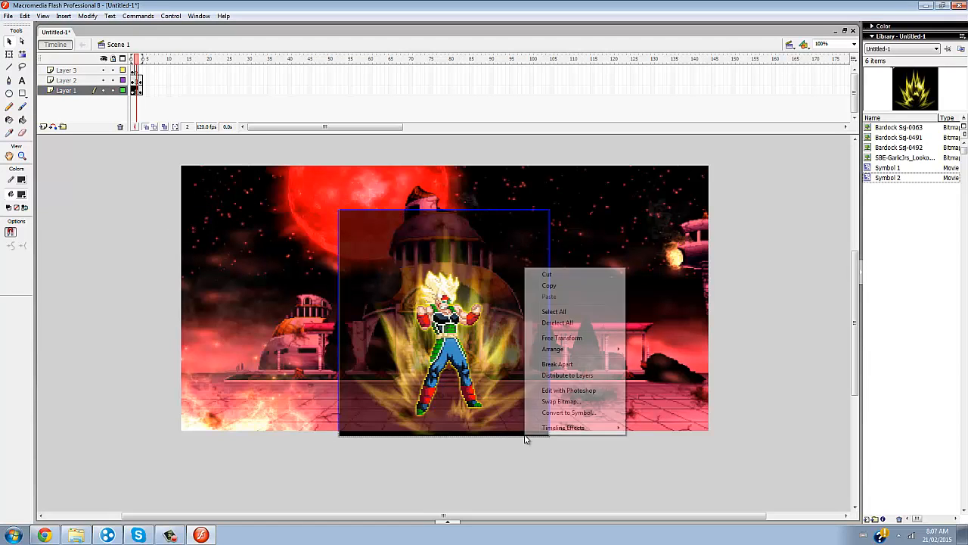
click(560, 412)
click(563, 176)
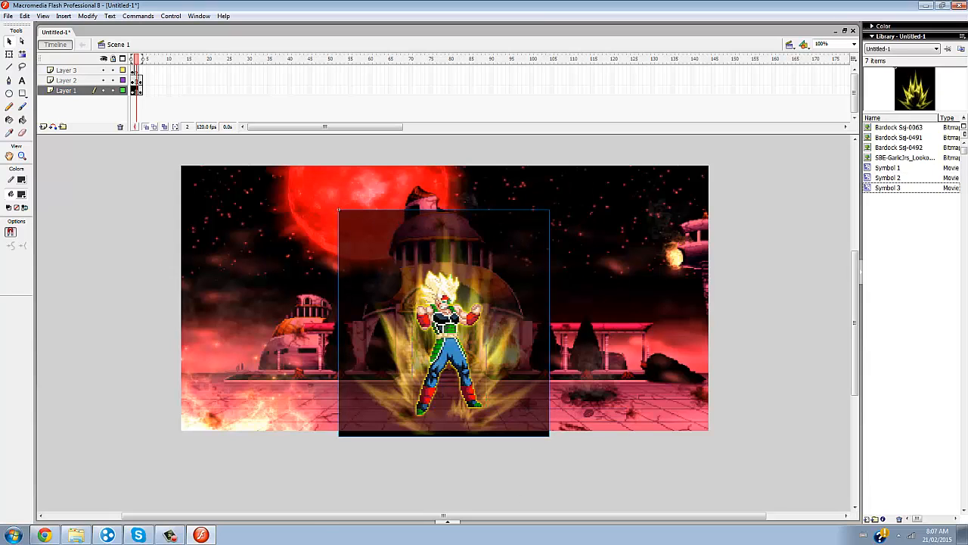
Set the second aura movie clip's blend mode to Screen and move it slightly up
click(445, 522)
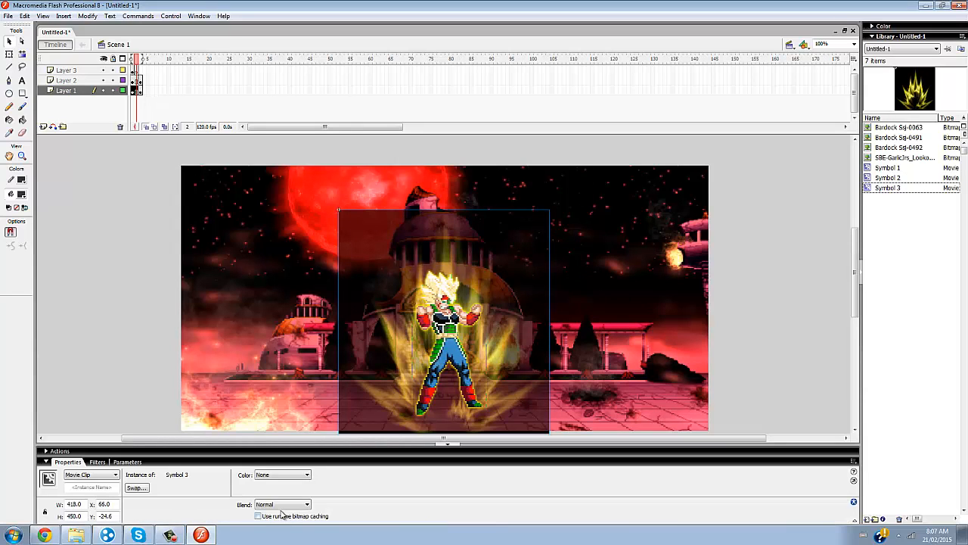
click(282, 505)
click(276, 430)
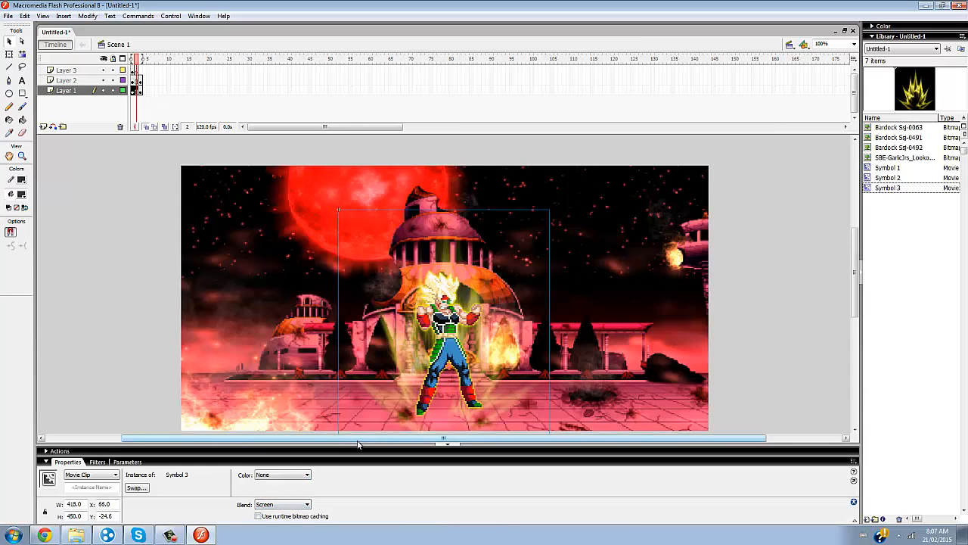
drag(513, 401, 514, 391)
Cut the second aura clip from Layer 1, paste it into frame 2 of Layer 3 and position it around Bardock
right_click(514, 391)
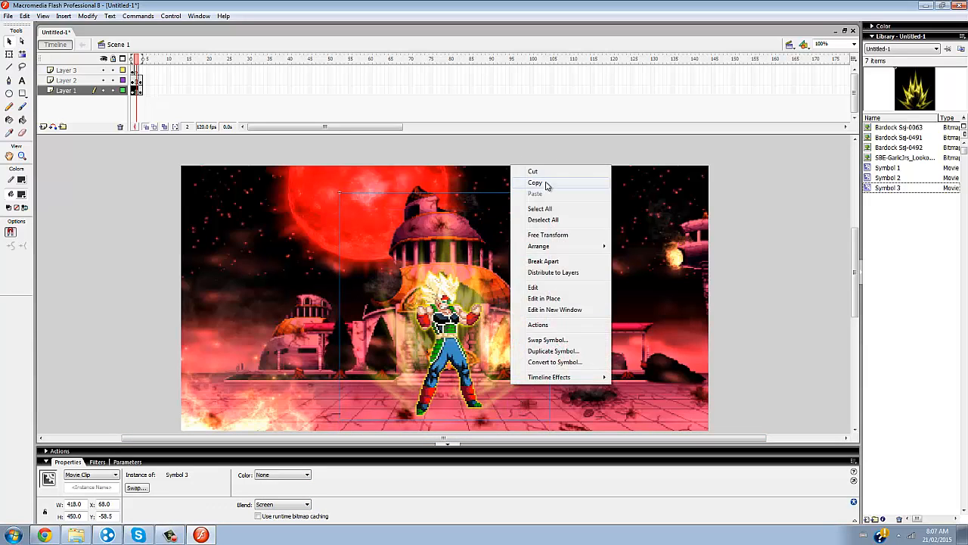
click(547, 183)
right_click(507, 384)
click(530, 171)
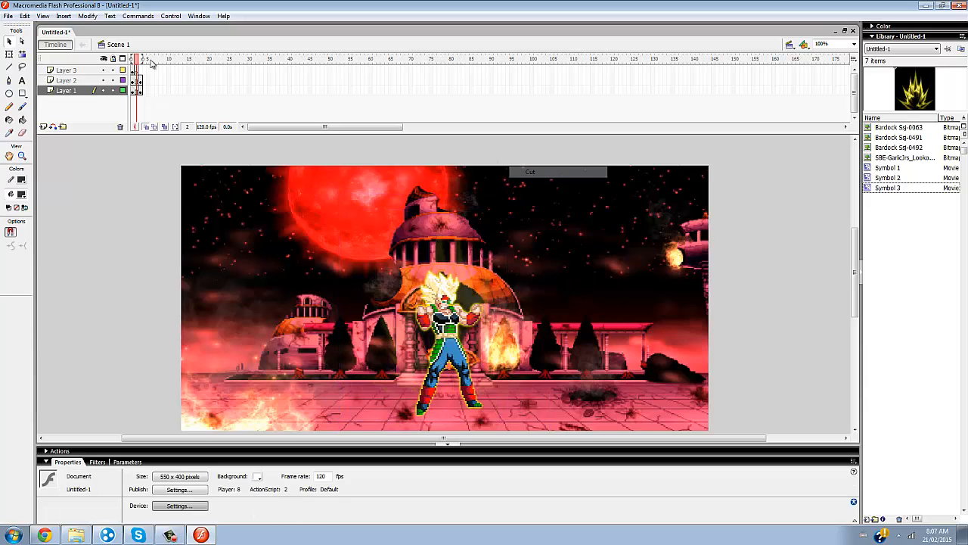
click(137, 71)
right_click(126, 235)
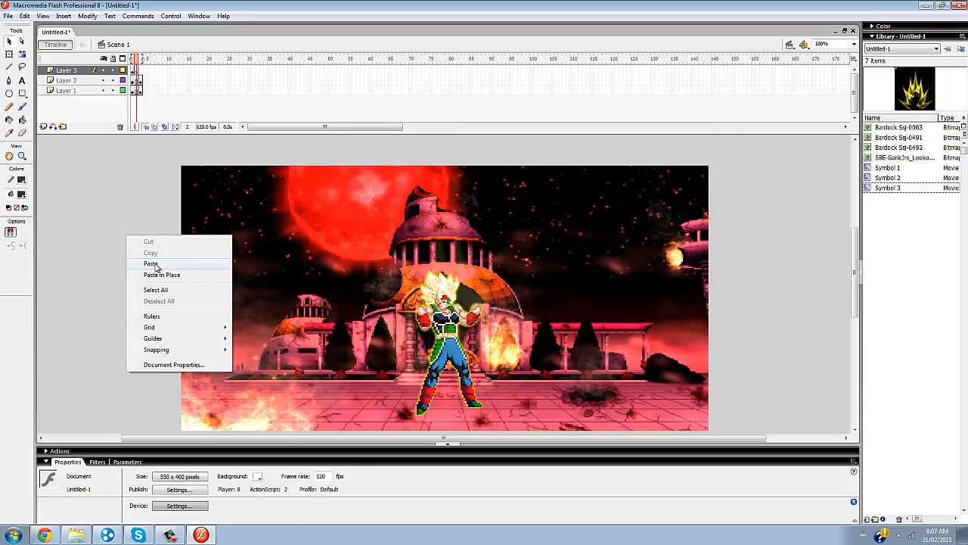
click(151, 263)
drag(511, 420, 509, 400)
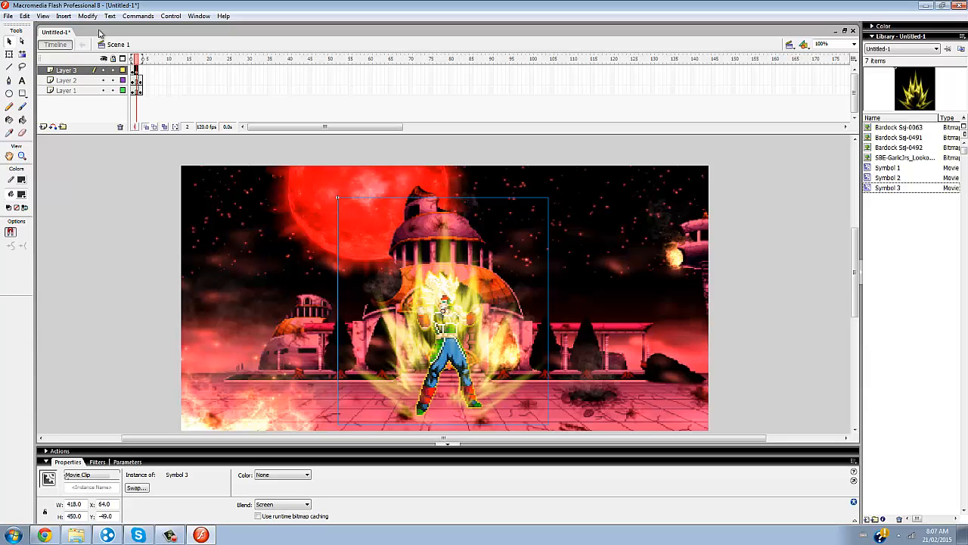
Nudge the frame 1 aura slightly down to line up with the frame 2 aura, and turn off onion skinning
click(134, 69)
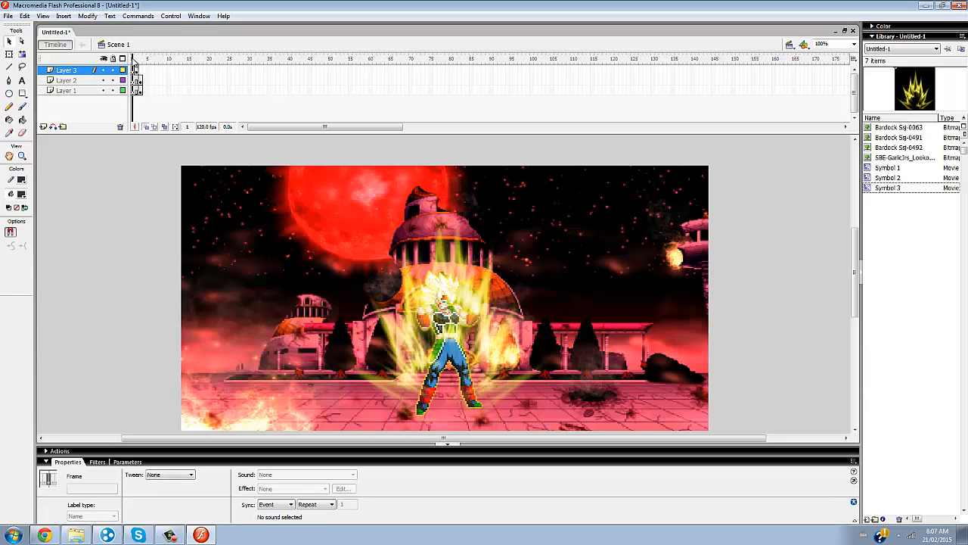
drag(135, 63, 133, 65)
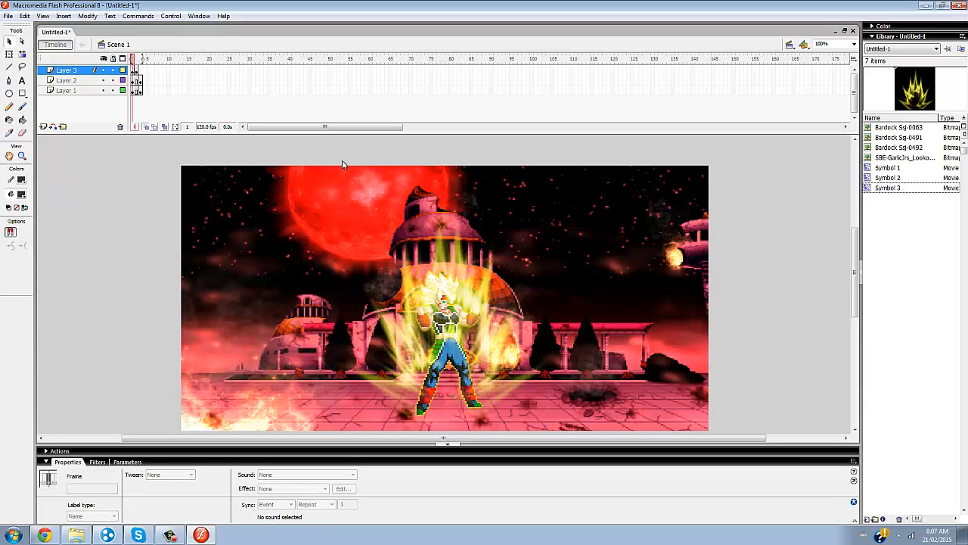
click(504, 393)
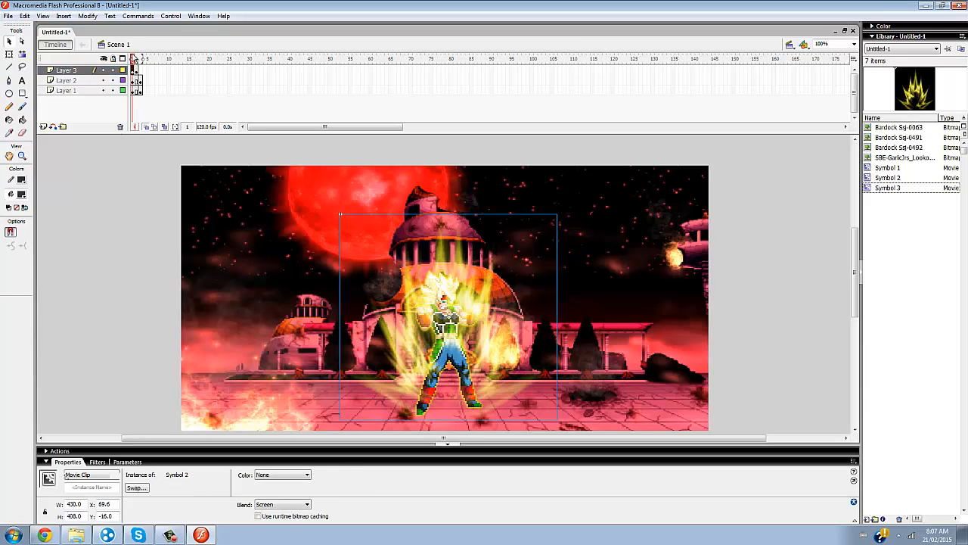
drag(134, 65, 135, 66)
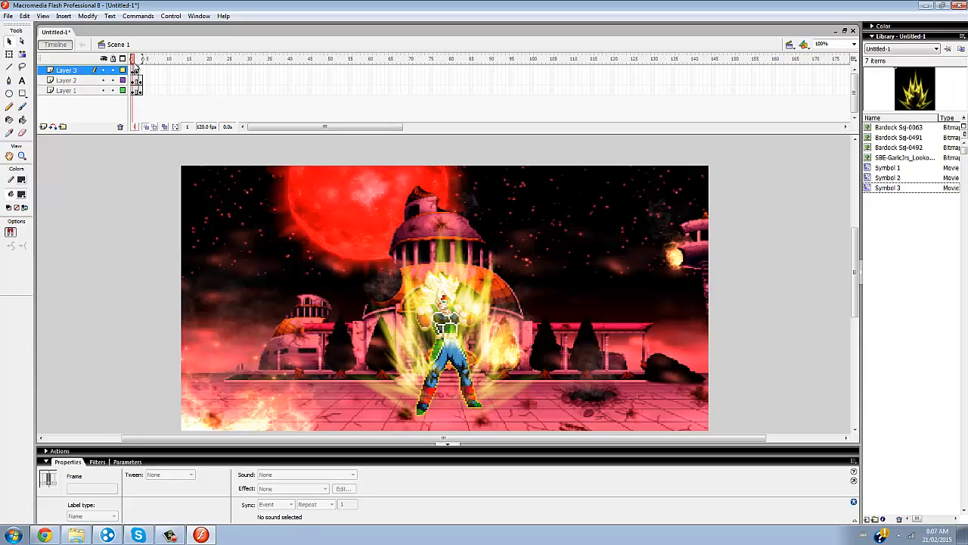
click(145, 128)
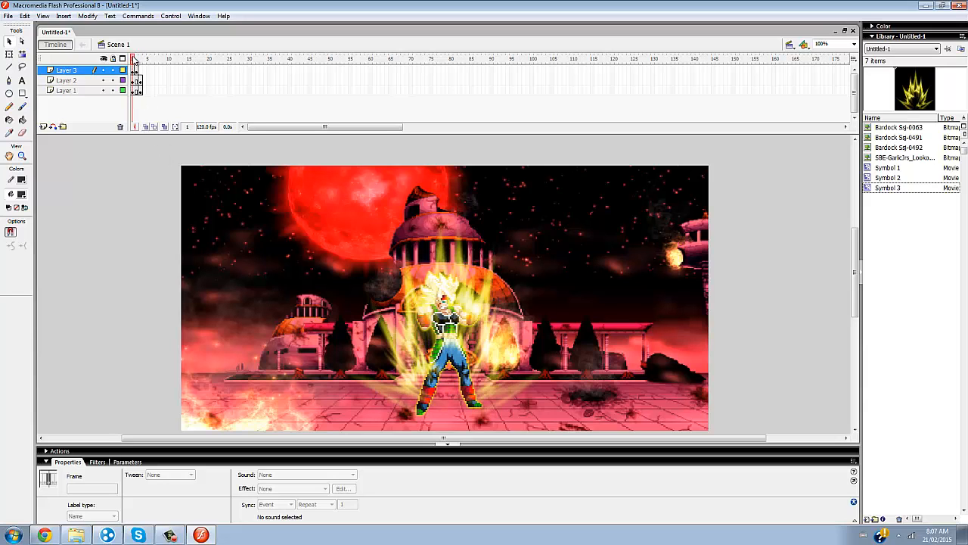
drag(134, 60, 138, 75)
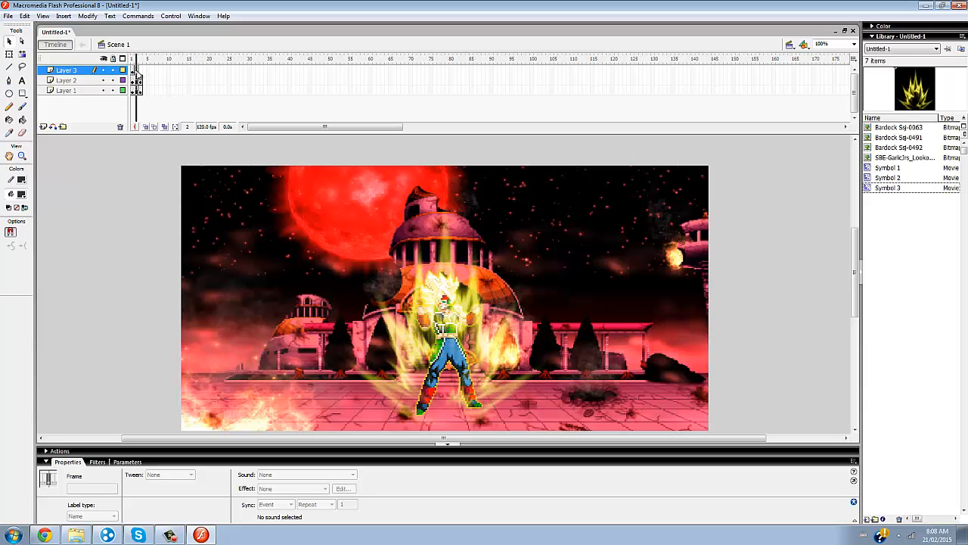
Insert a blank keyframe at frame 3 of Layer 3 and import Bardock Ssj-0493 from the AF Sprites folder to the stage
right_click(139, 70)
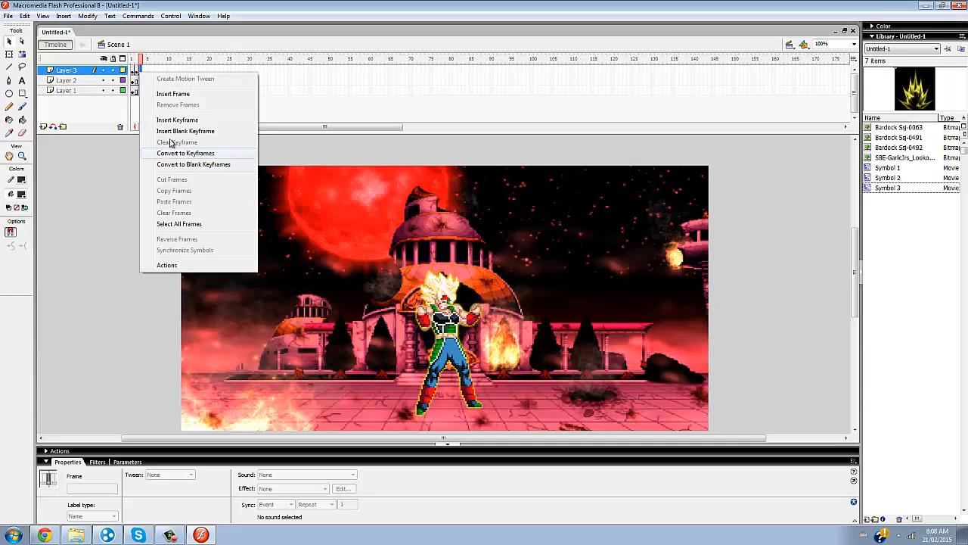
click(178, 130)
click(8, 16)
mouse_move(38, 172)
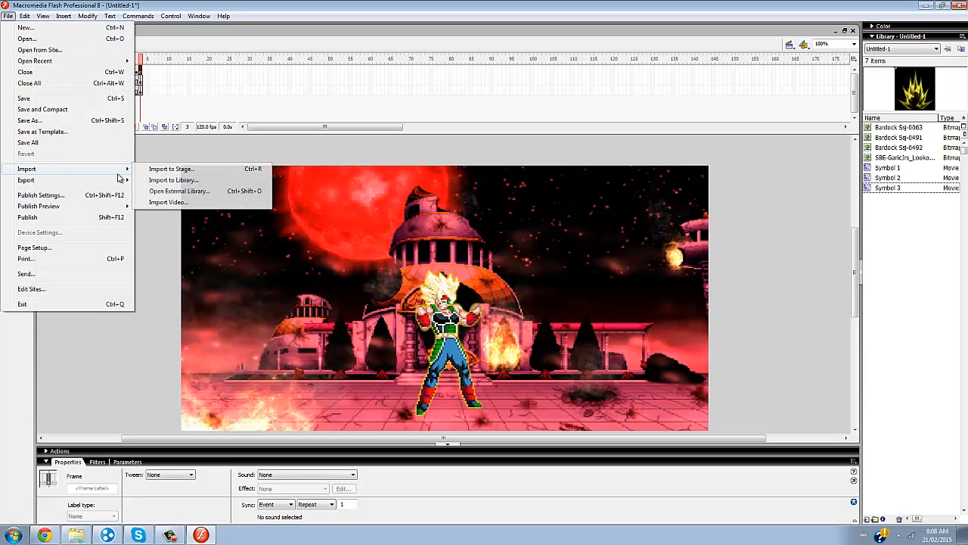
click(170, 173)
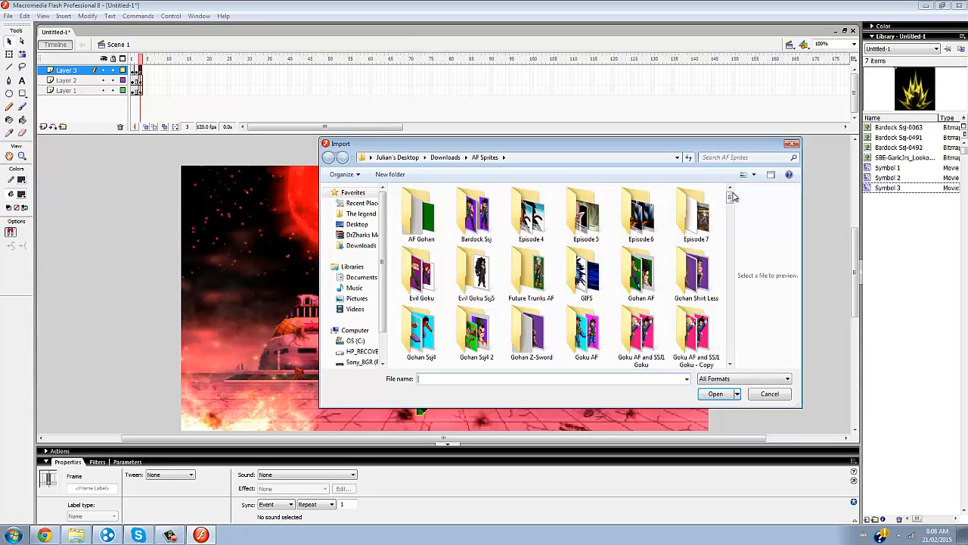
drag(732, 196, 764, 259)
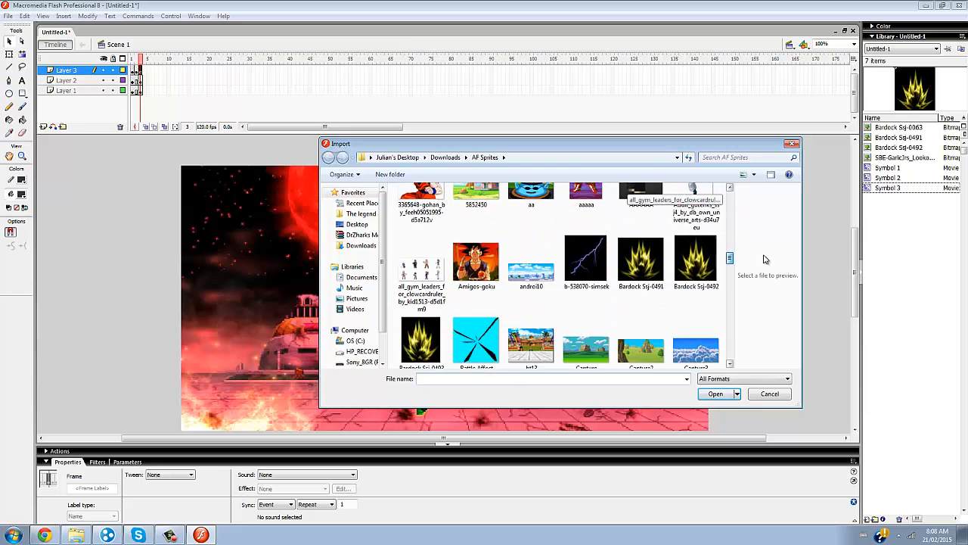
double_click(420, 340)
Move the third aura image to the left edge of the background, clear of Bardock, and scale it to 200%
drag(454, 314, 168, 298)
click(87, 15)
mouse_move(73, 142)
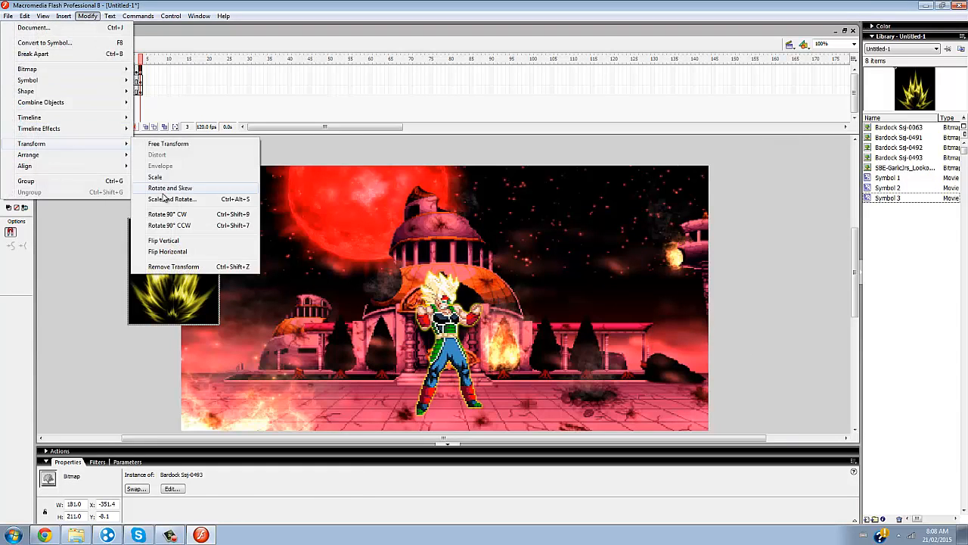
click(167, 199)
text(200)
click(531, 254)
Convert the third aura image to a movie clip symbol and place it over Bardock
right_click(222, 388)
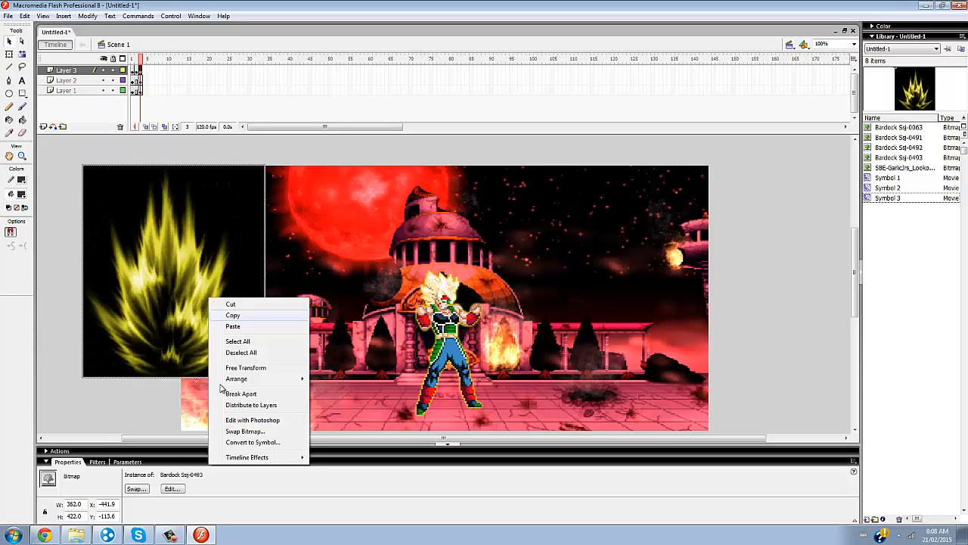
click(252, 442)
click(567, 178)
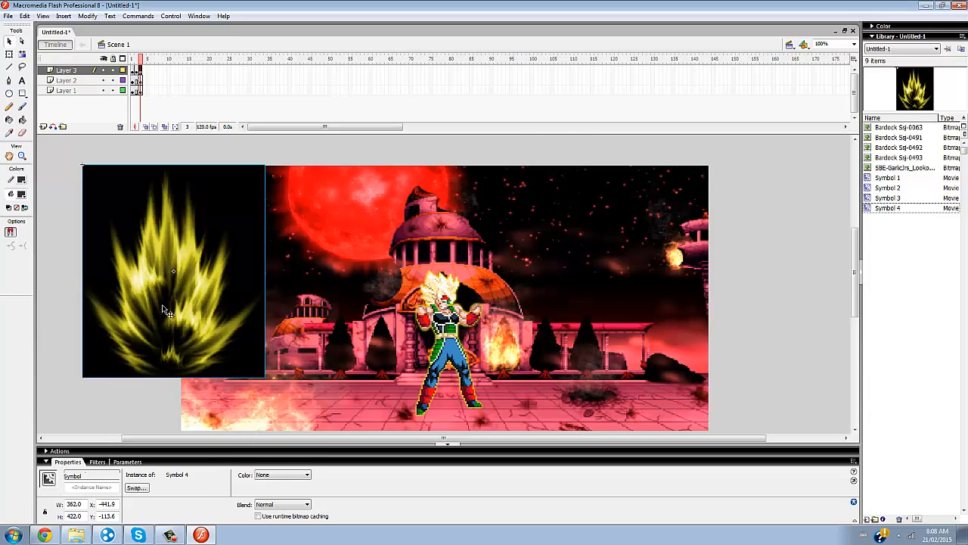
drag(174, 333, 445, 378)
Set the third aura symbol's blend mode to Screen and return to frame 1
right_click(444, 378)
click(280, 503)
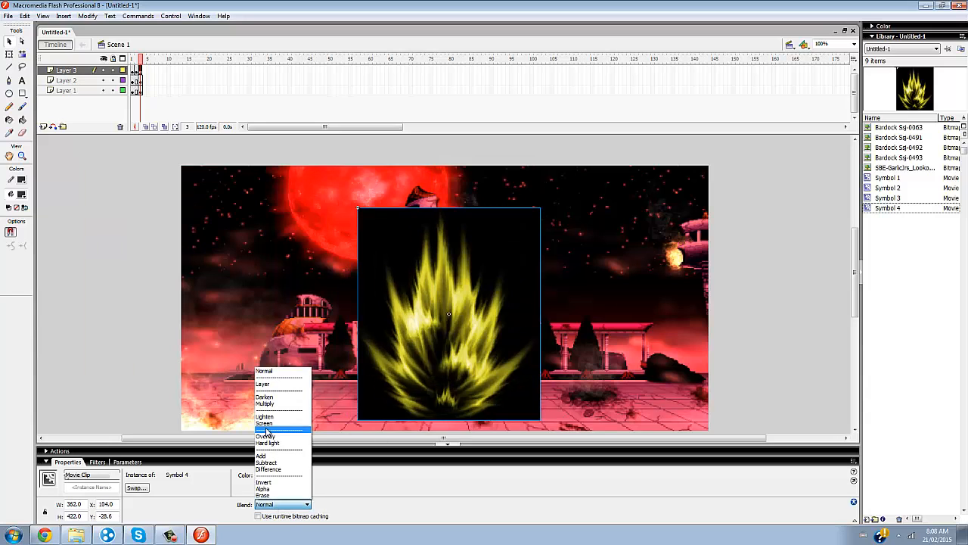
click(266, 423)
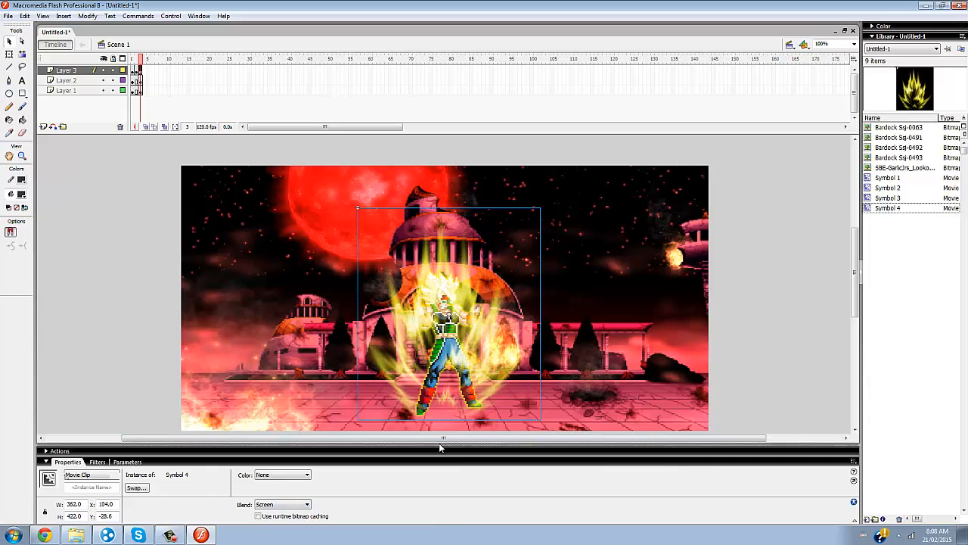
click(444, 447)
drag(139, 60, 106, 73)
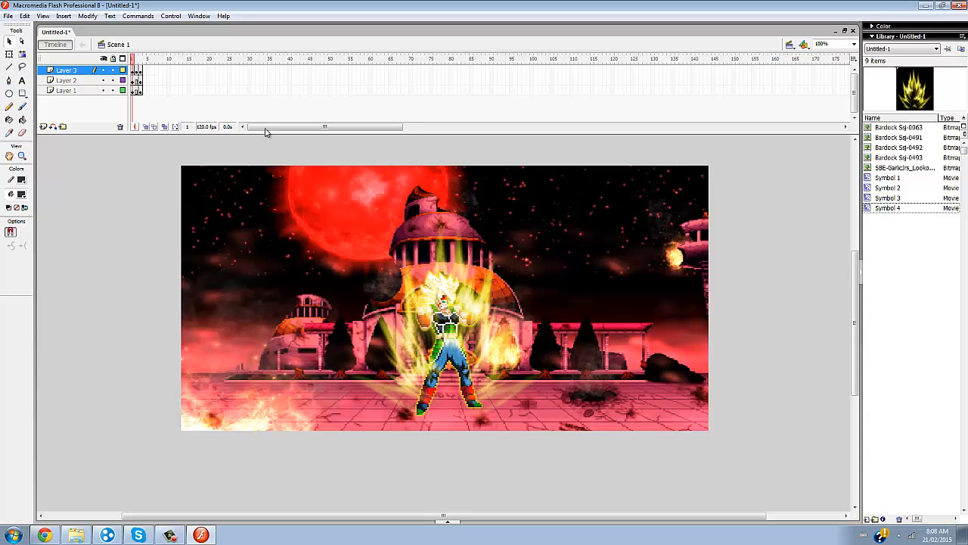
Set the document's frame rate to 15 fps
double_click(205, 127)
drag(460, 299, 392, 322)
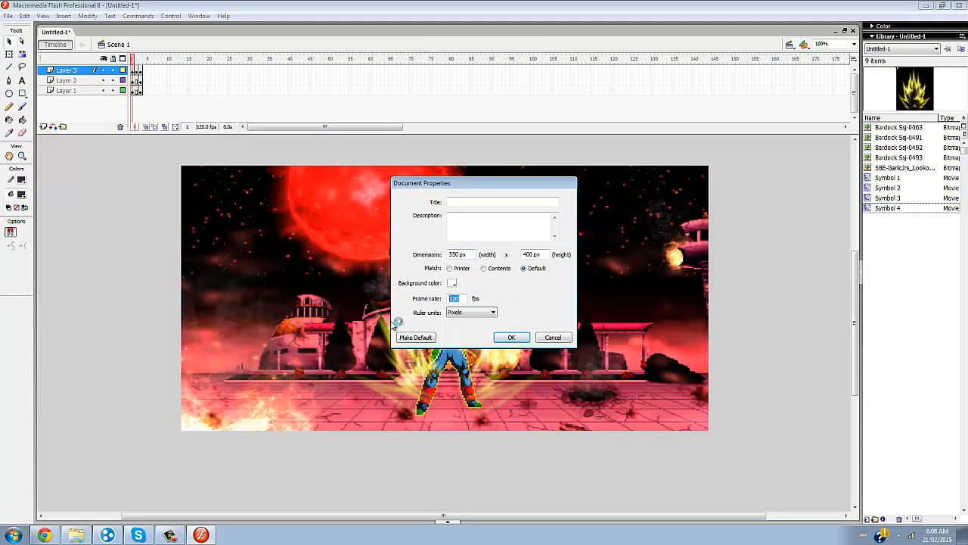
click(523, 338)
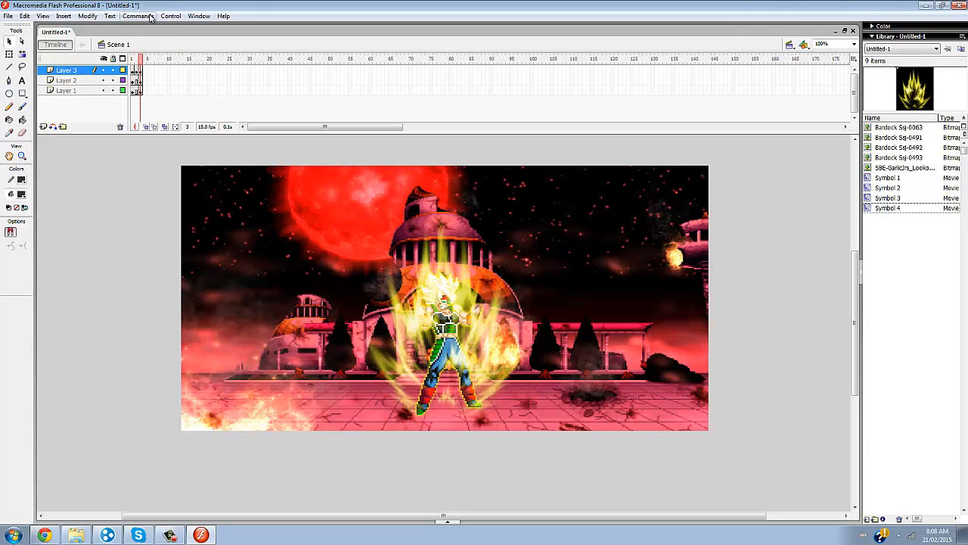
Test the movie to check the aura animation at its new speed, and close the preview
click(223, 16)
mouse_move(202, 17)
mouse_move(172, 16)
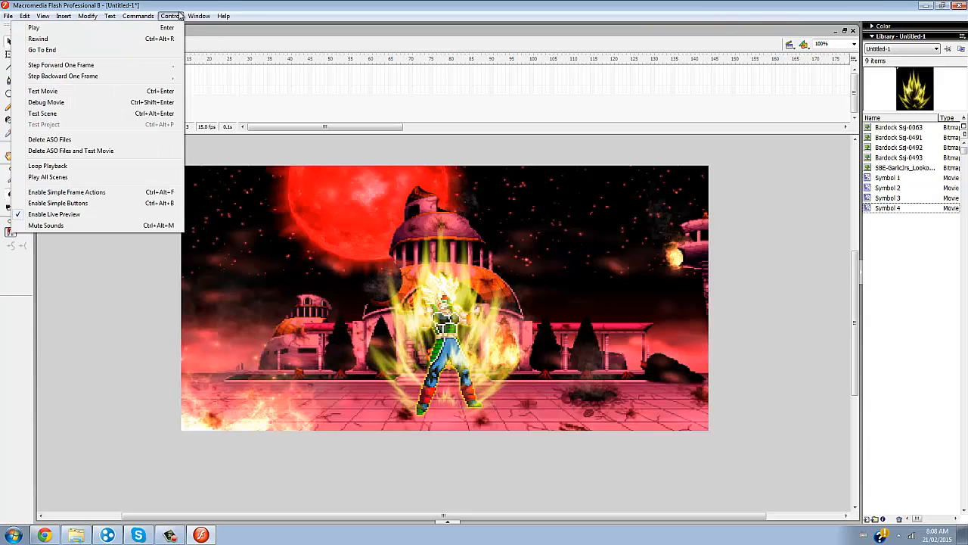
click(87, 89)
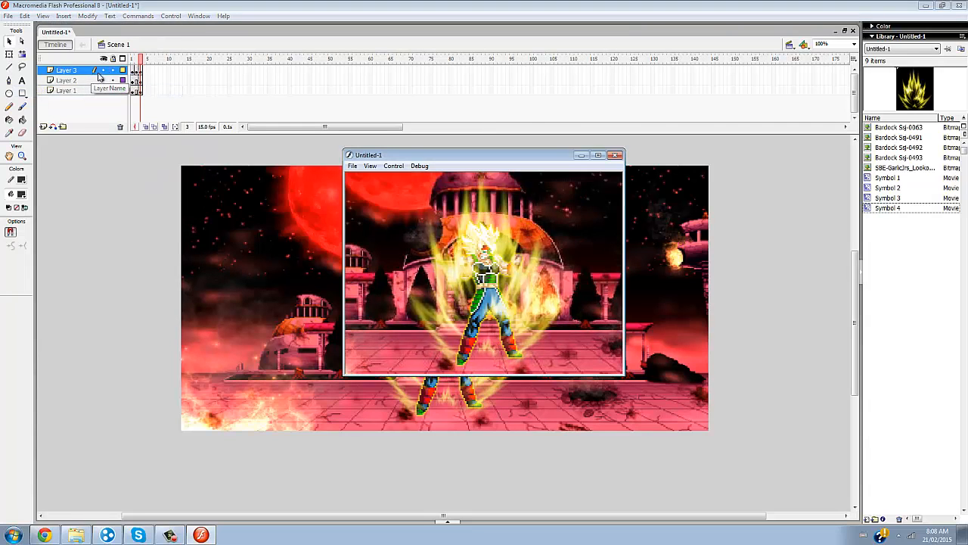
click(615, 155)
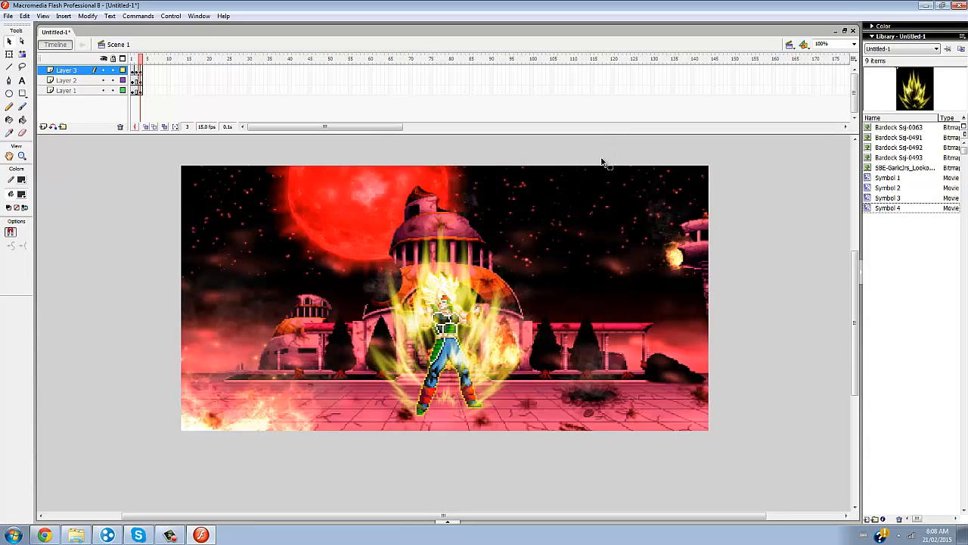
Add a new layer, Layer 4, above Layer 3
click(43, 127)
click(85, 73)
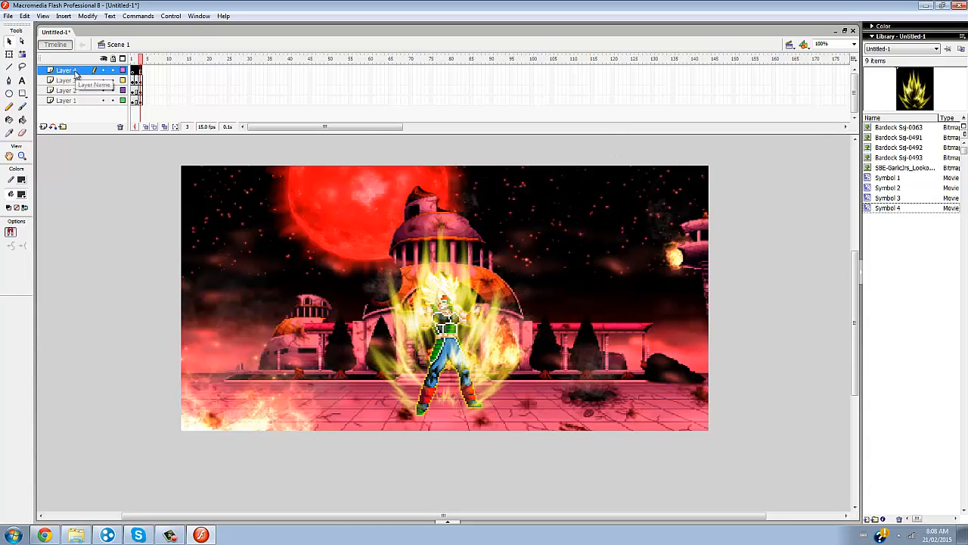
Create a new blank Flash document and open vcamfile from the AF Sprites folder
click(8, 16)
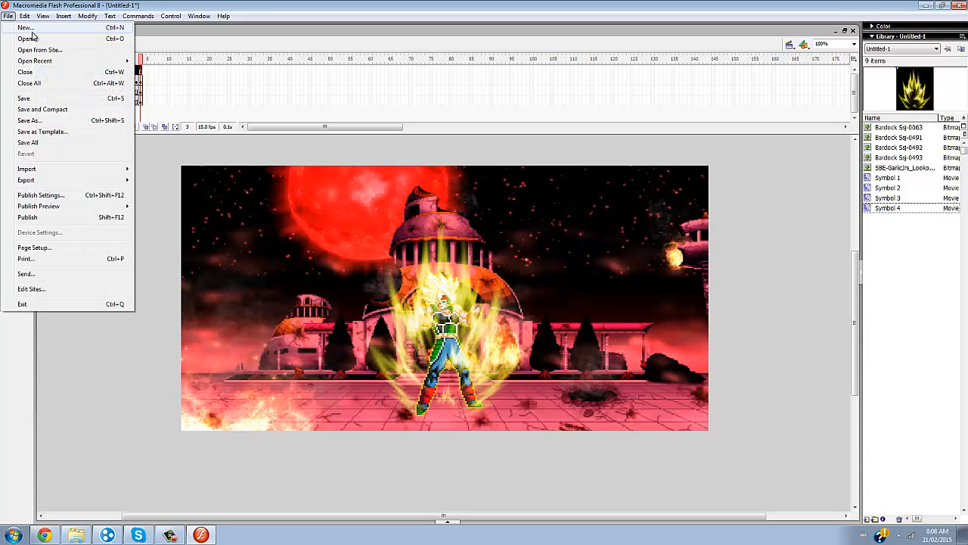
click(23, 29)
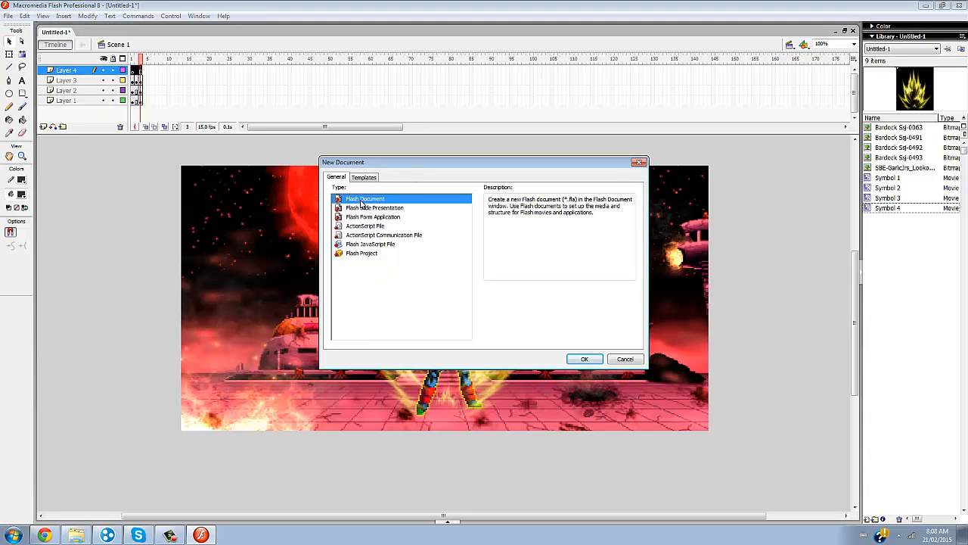
double_click(363, 200)
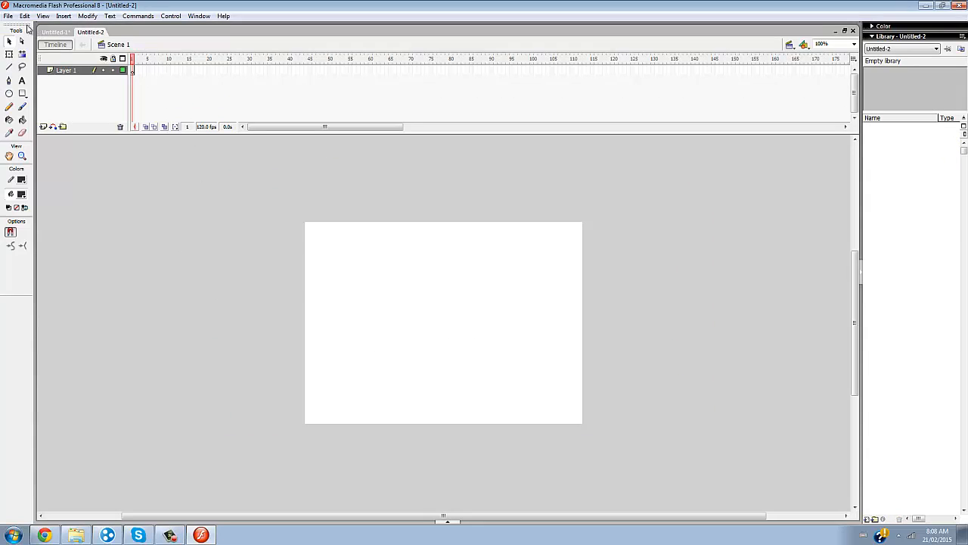
click(8, 16)
click(25, 36)
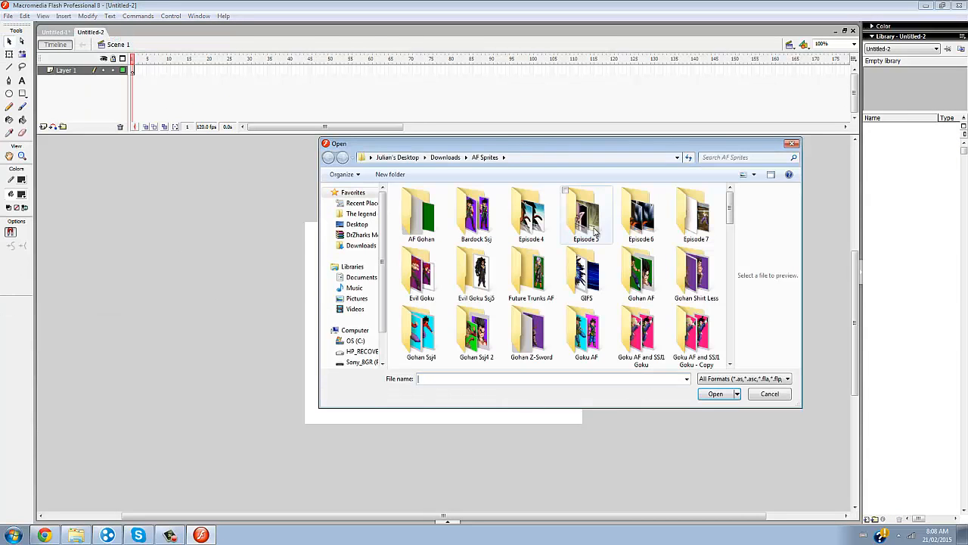
drag(730, 200, 742, 346)
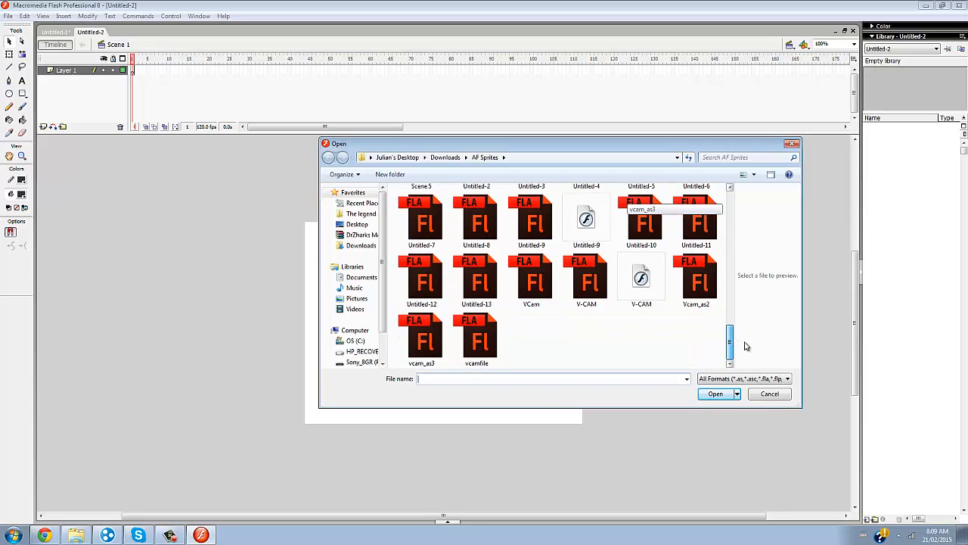
double_click(459, 334)
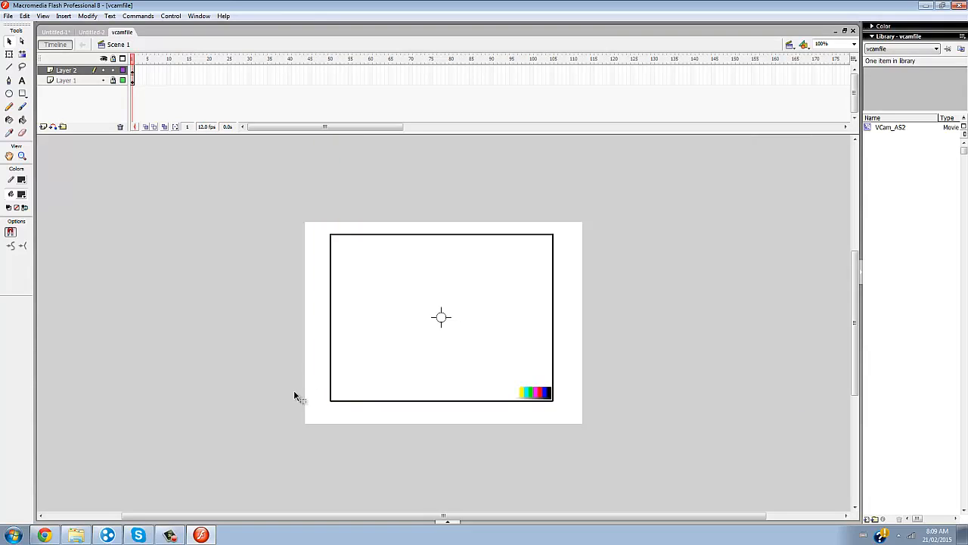
Move the virtual camera clip off the stage to the left side and copy it
drag(388, 340, 641, 334)
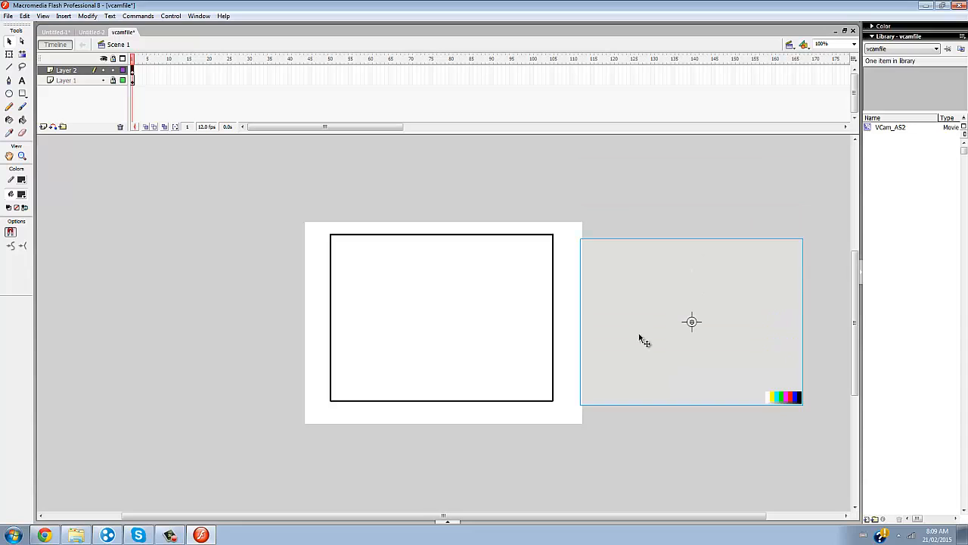
drag(639, 338, 109, 311)
right_click(106, 284)
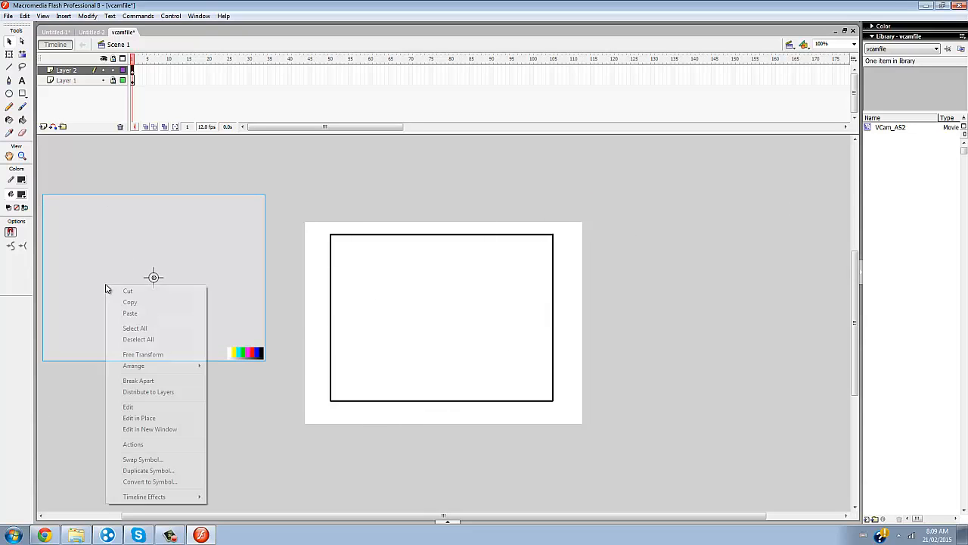
click(130, 302)
Switch back to the Untitled-1 document and paste the virtual camera onto Layer 4
click(83, 32)
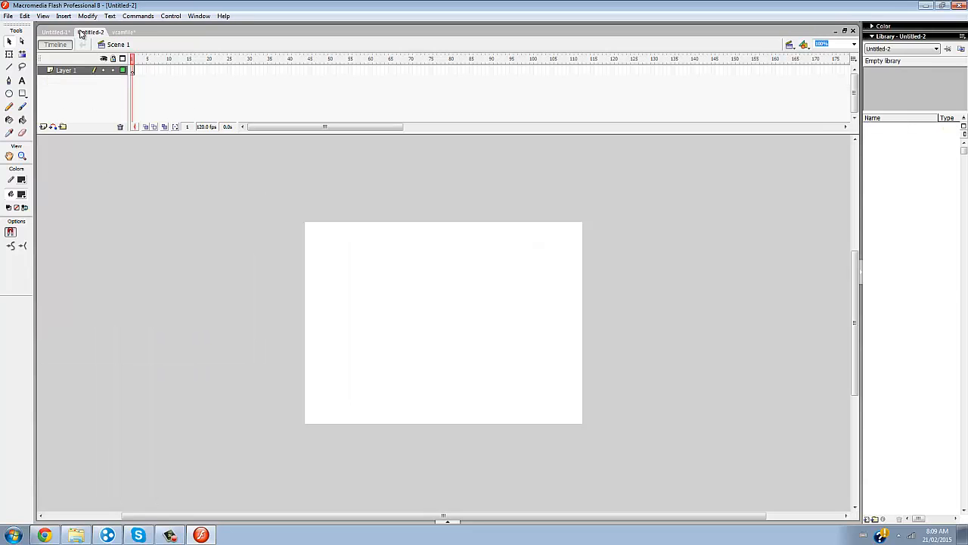
click(57, 33)
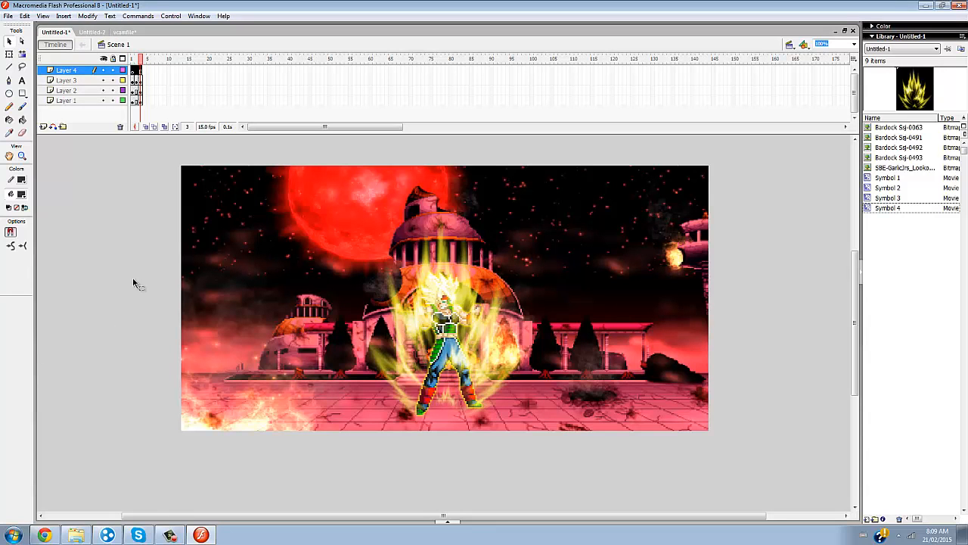
right_click(143, 255)
click(162, 282)
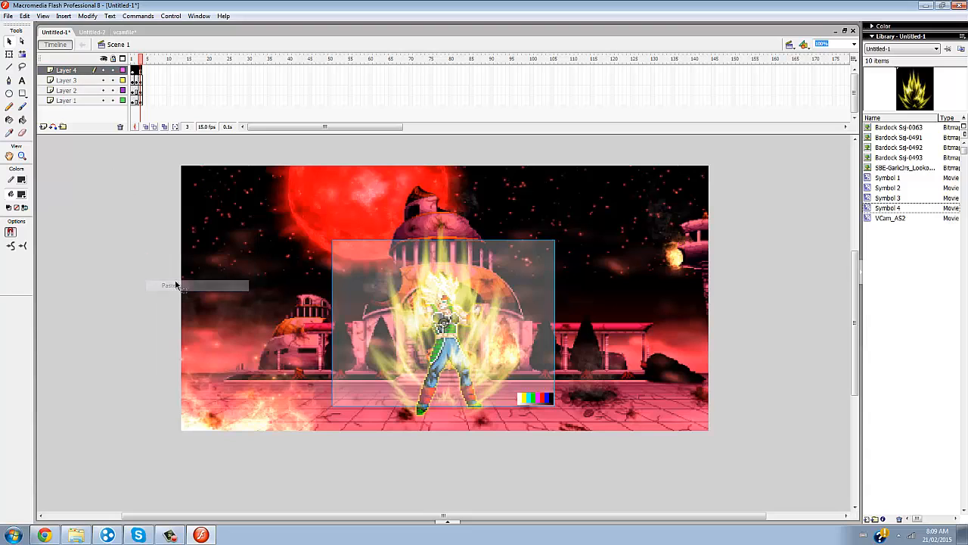
Enlarge the virtual camera slightly with Free Transform and centre its frame around Bardock
drag(556, 383, 318, 360)
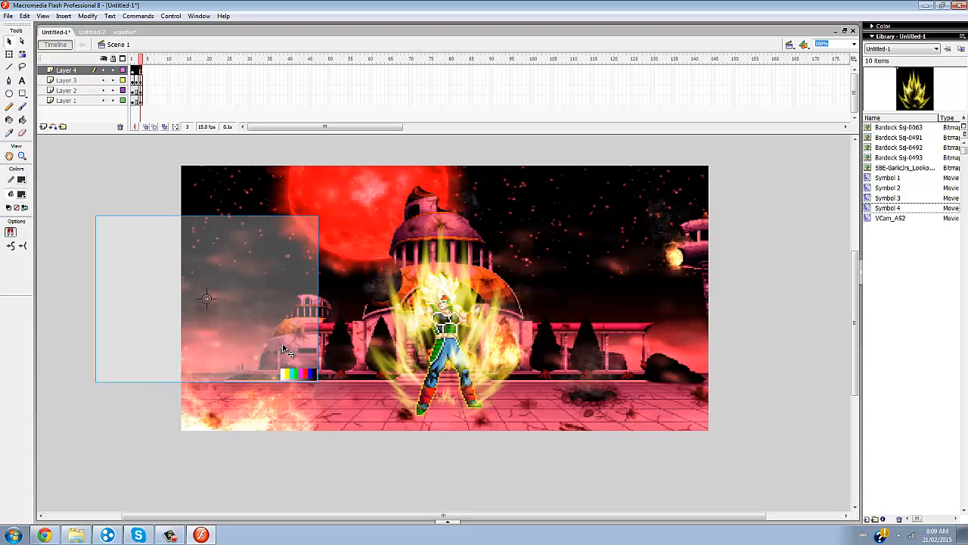
drag(251, 342, 460, 363)
click(9, 54)
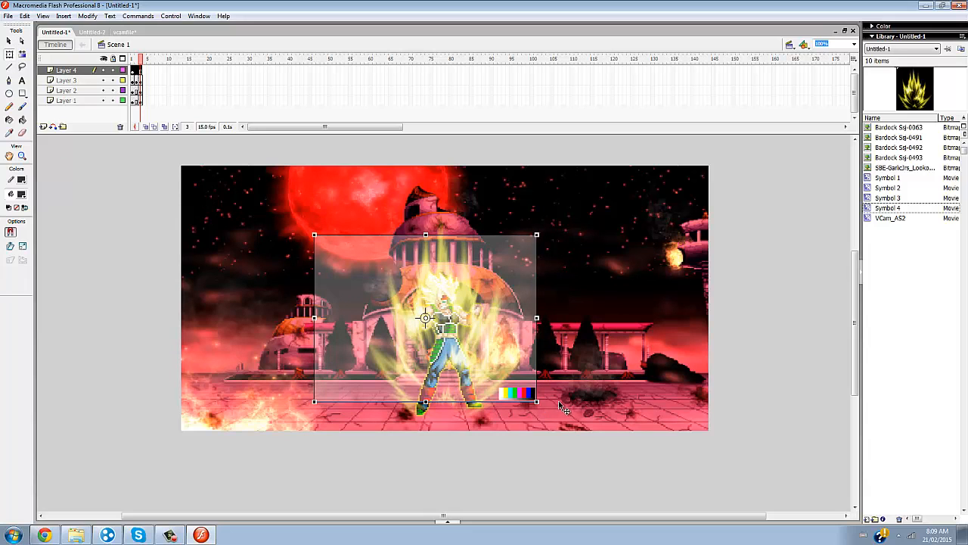
drag(536, 401, 550, 403)
drag(516, 373, 533, 393)
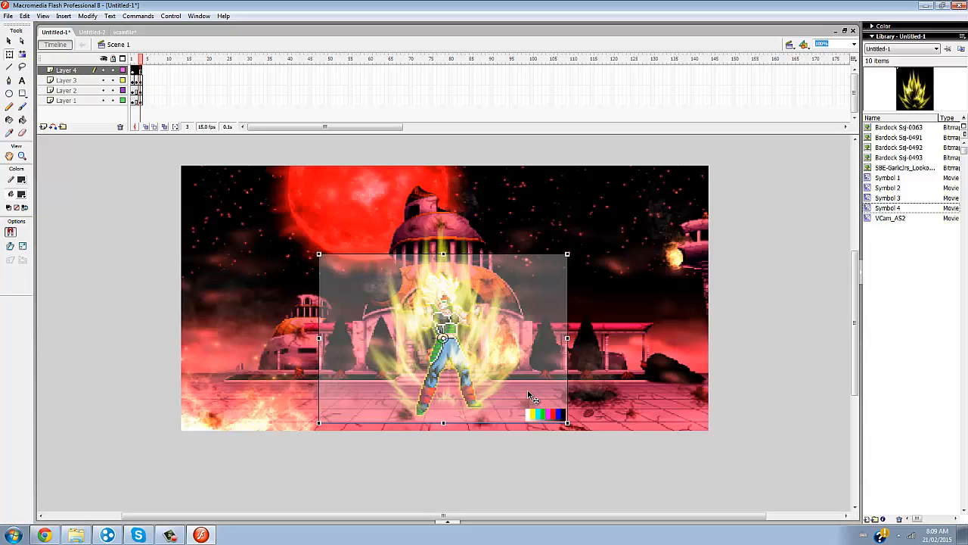
click(499, 447)
Remove frames 2 and 3 from Layer 4
click(139, 71)
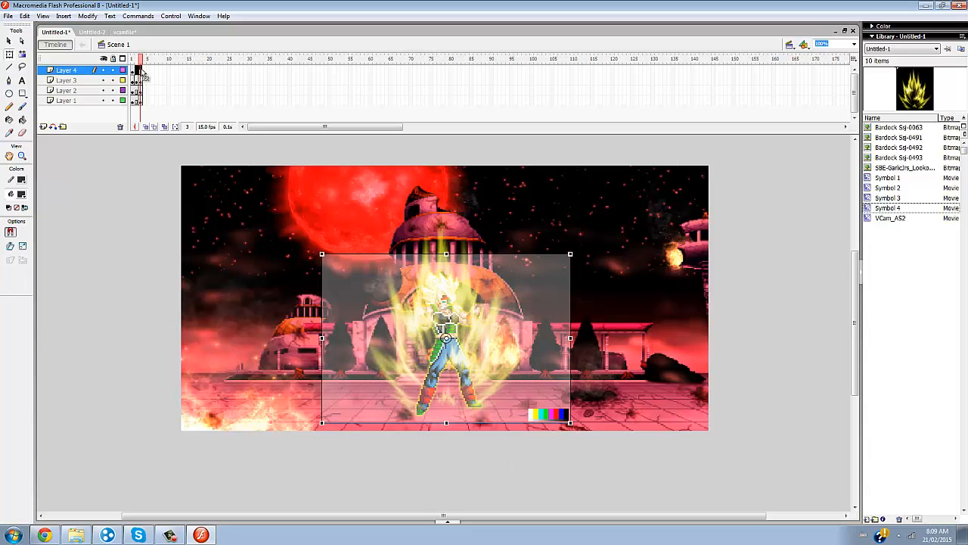
right_click(141, 69)
click(170, 105)
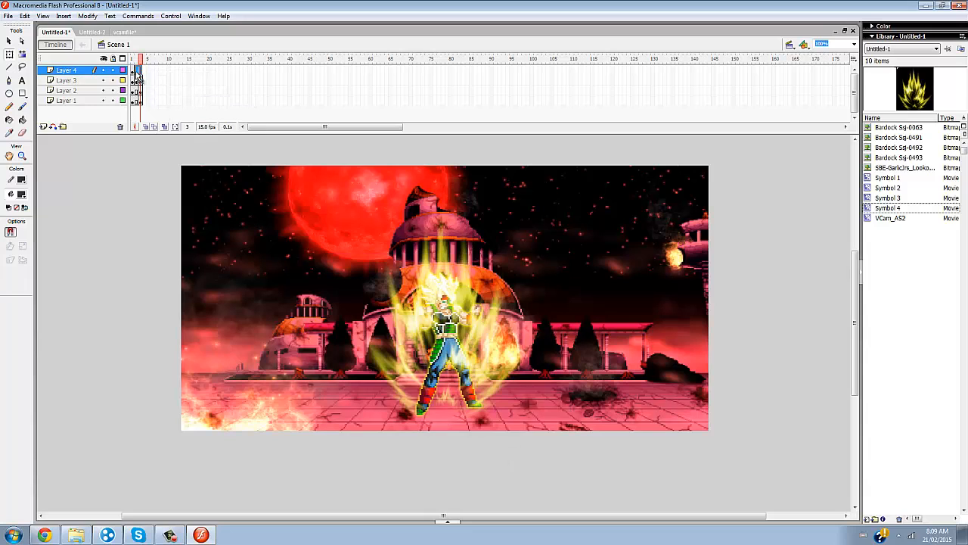
Insert a keyframe at frame 2 of Layer 4 and nudge the virtual camera up by three small increments
click(136, 75)
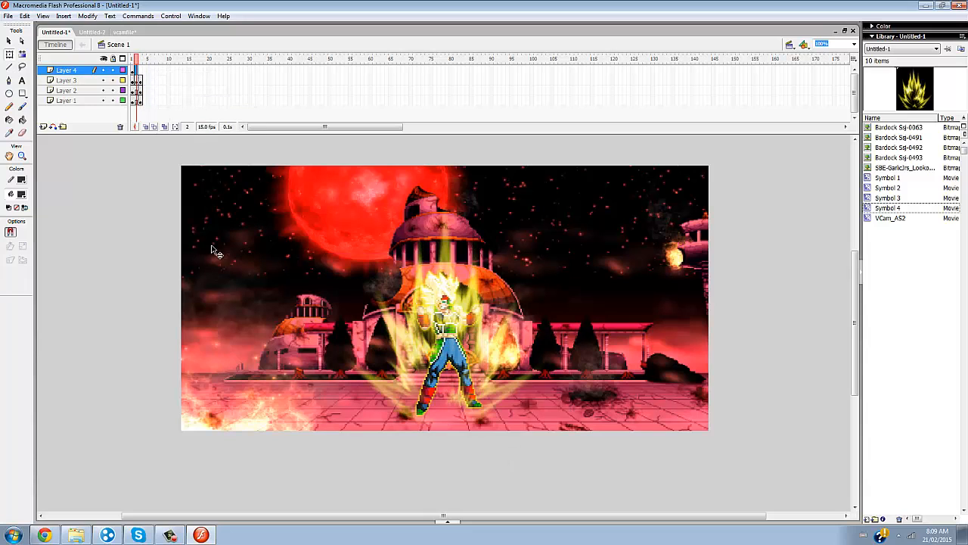
click(134, 67)
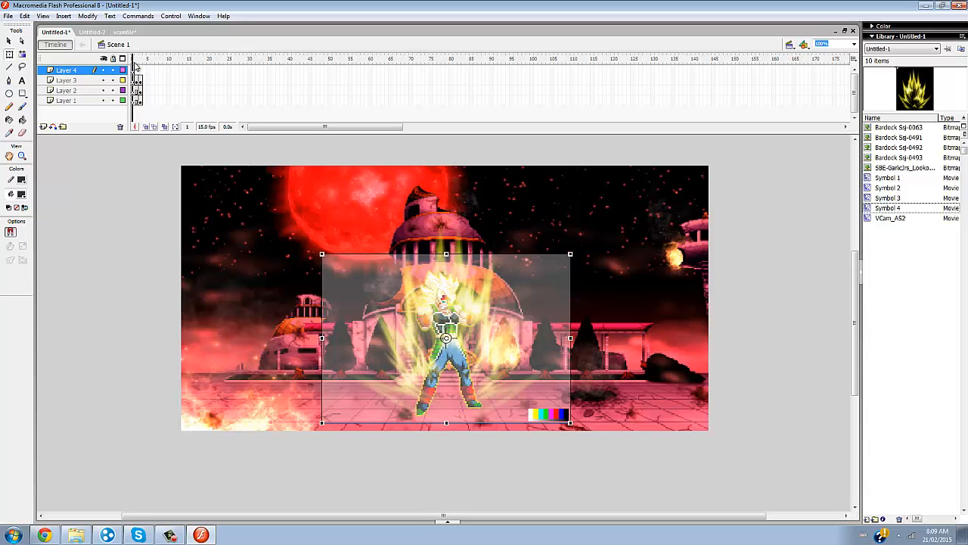
click(136, 65)
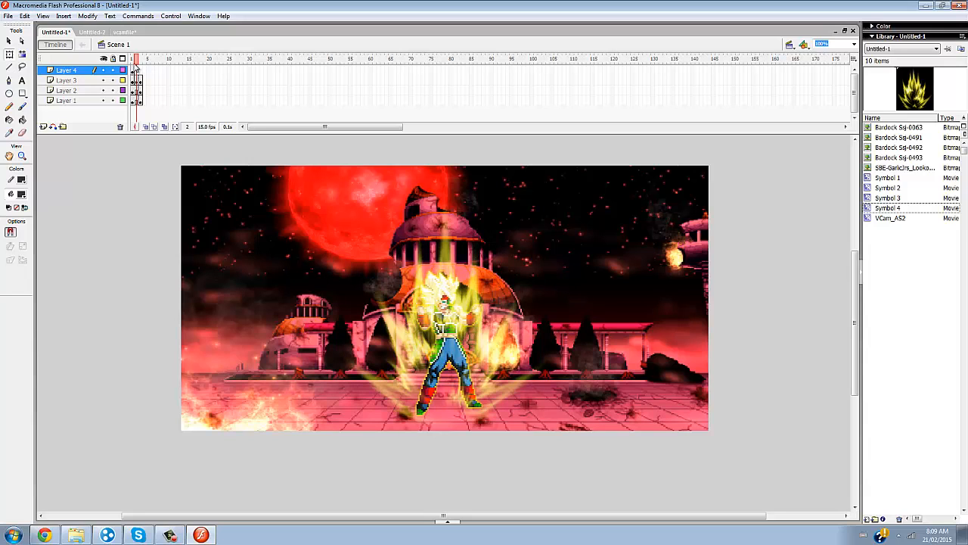
right_click(137, 72)
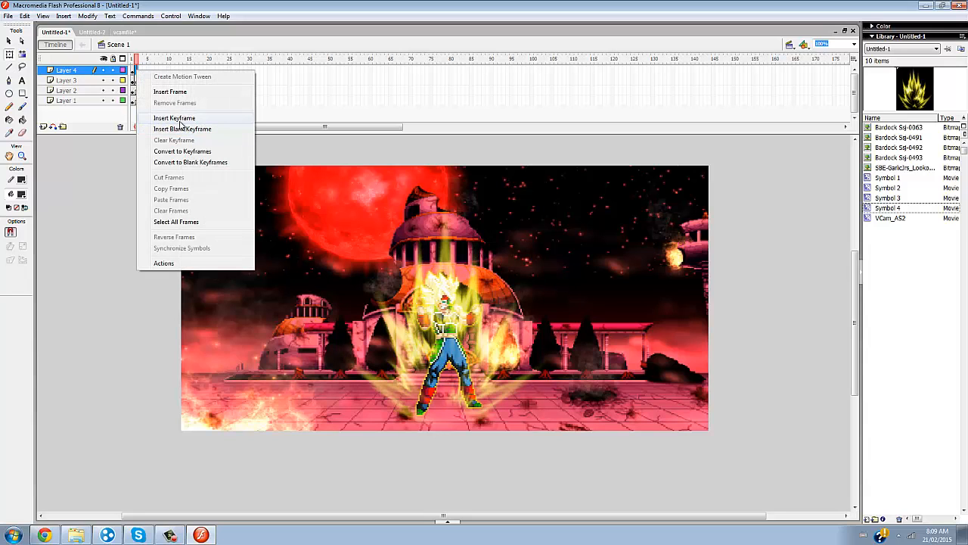
click(179, 119)
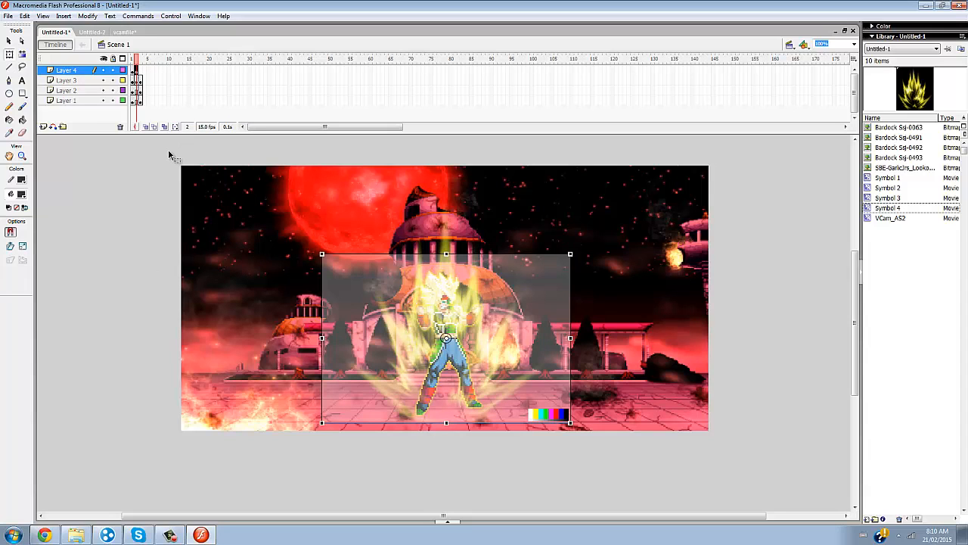
key(Up)
key(Up)
key(Up)
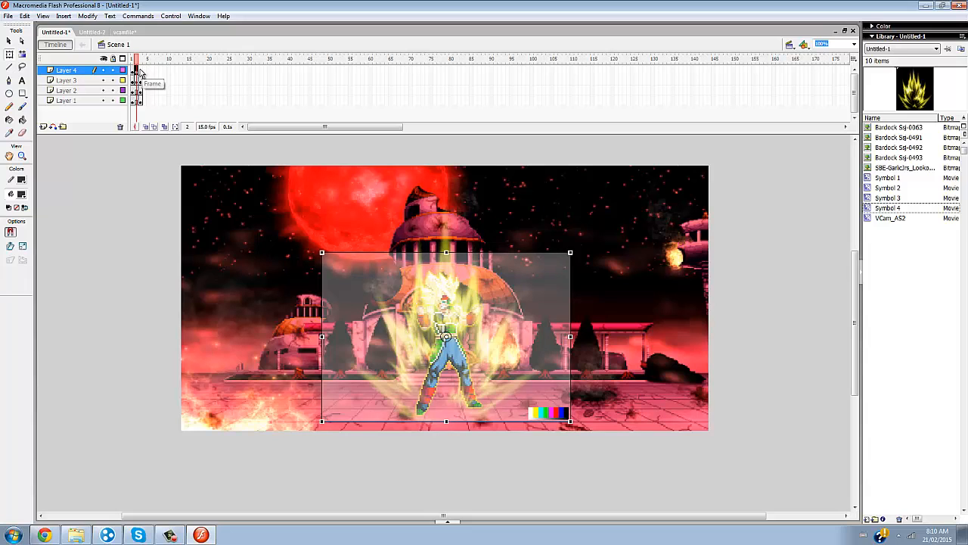
Insert a keyframe at frame 3 of Layer 4 and nudge the virtual camera slightly down
right_click(140, 70)
click(178, 118)
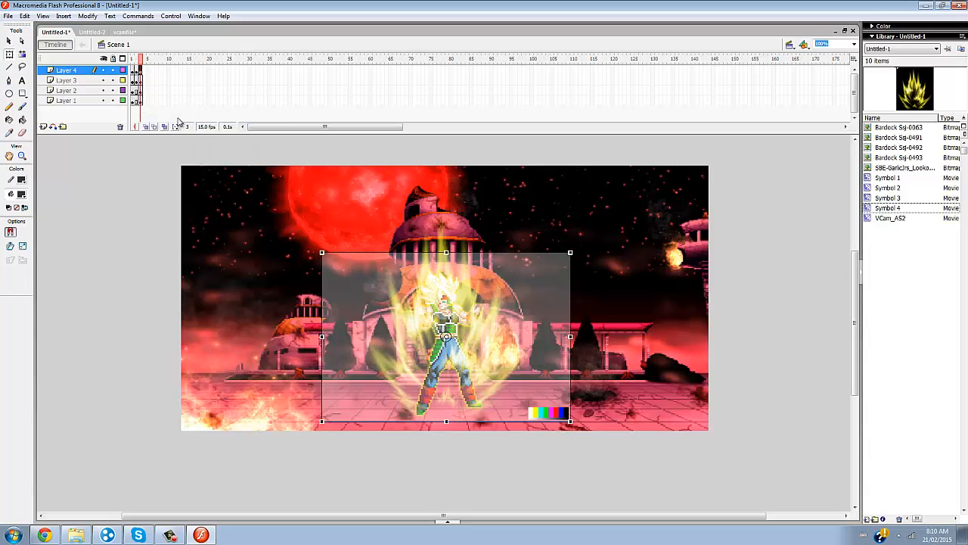
key(Down)
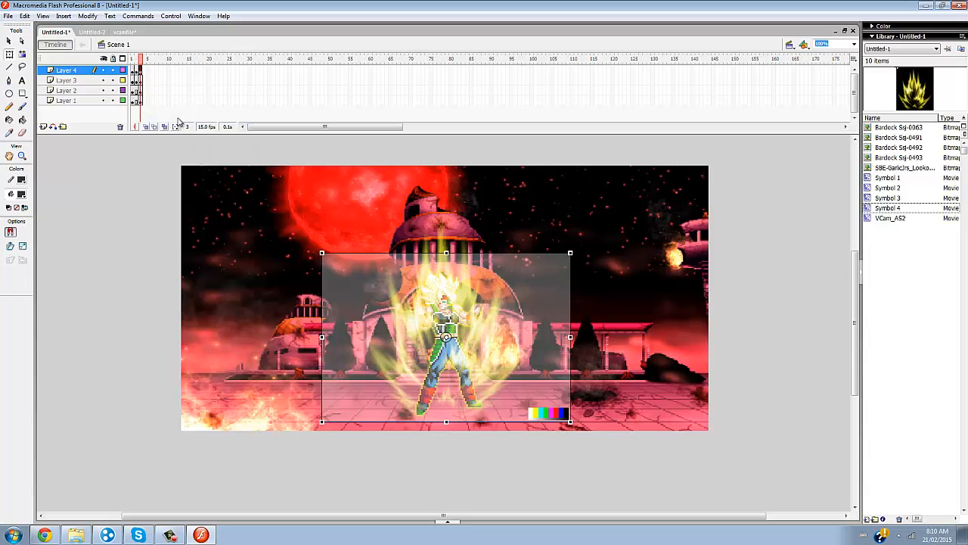
Test the movie to check the camera shake around Bardock
click(142, 64)
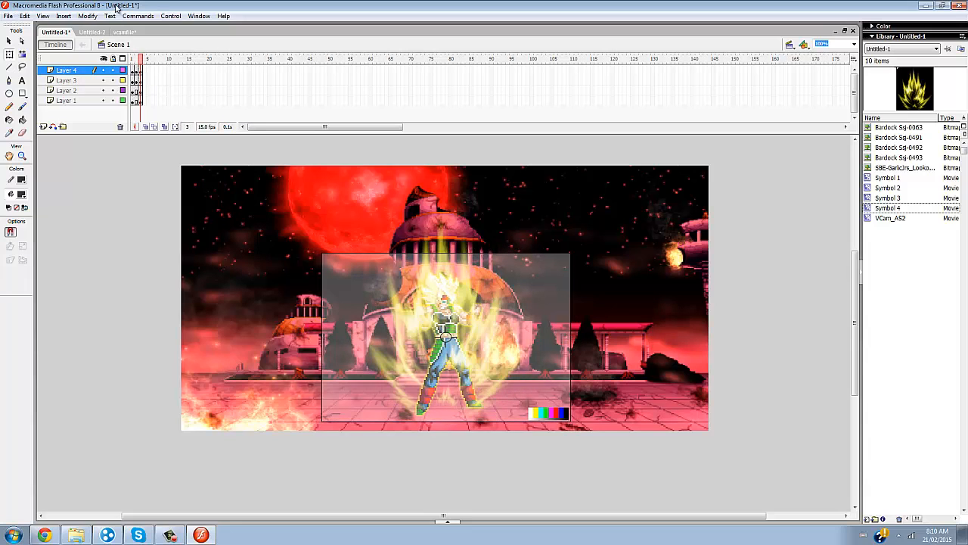
click(170, 16)
click(130, 91)
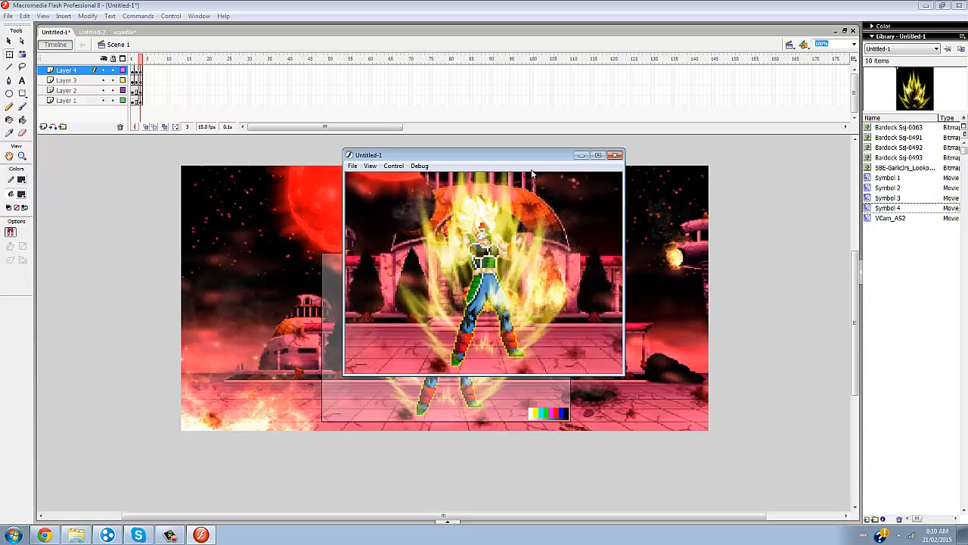
Play the test movie enlarged to fill the maximized preview window, and close the preview after checking the camera shake
click(598, 155)
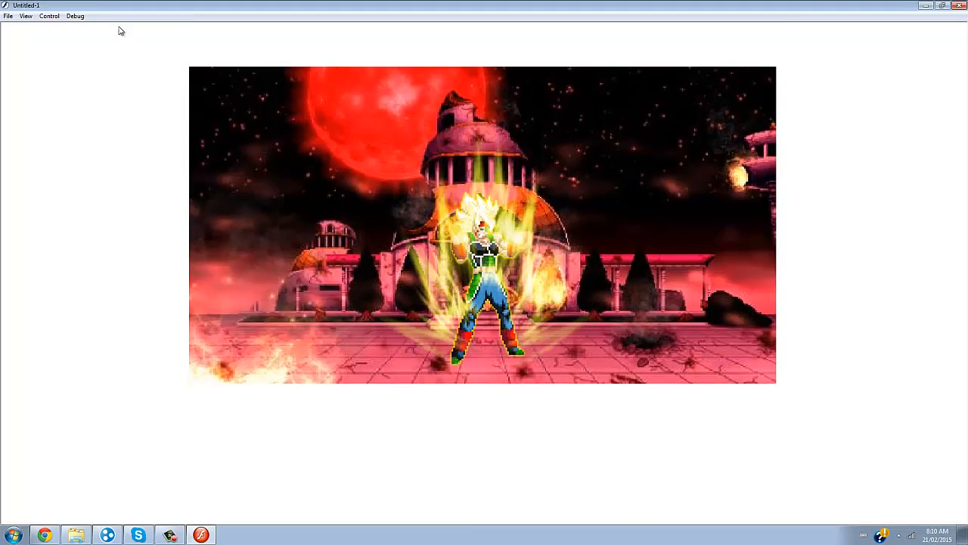
click(75, 16)
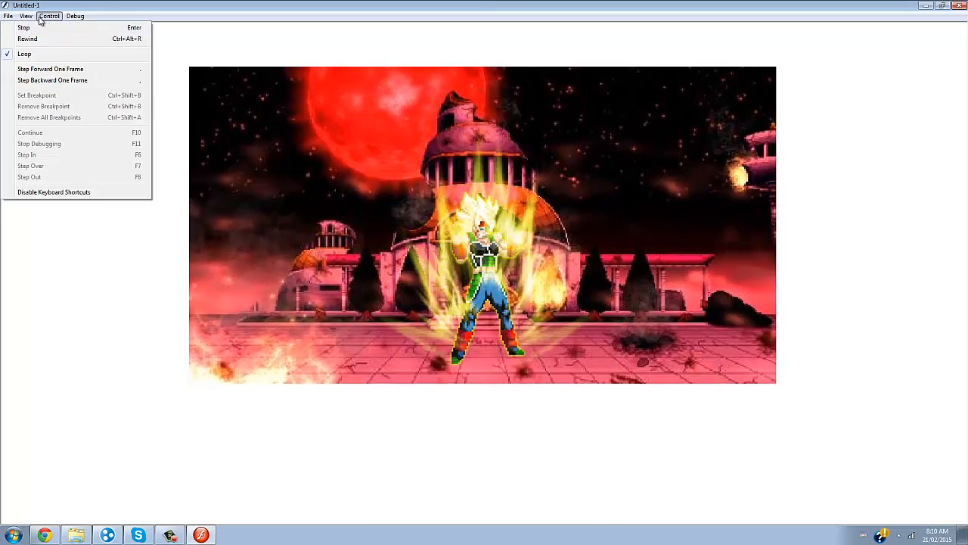
click(24, 31)
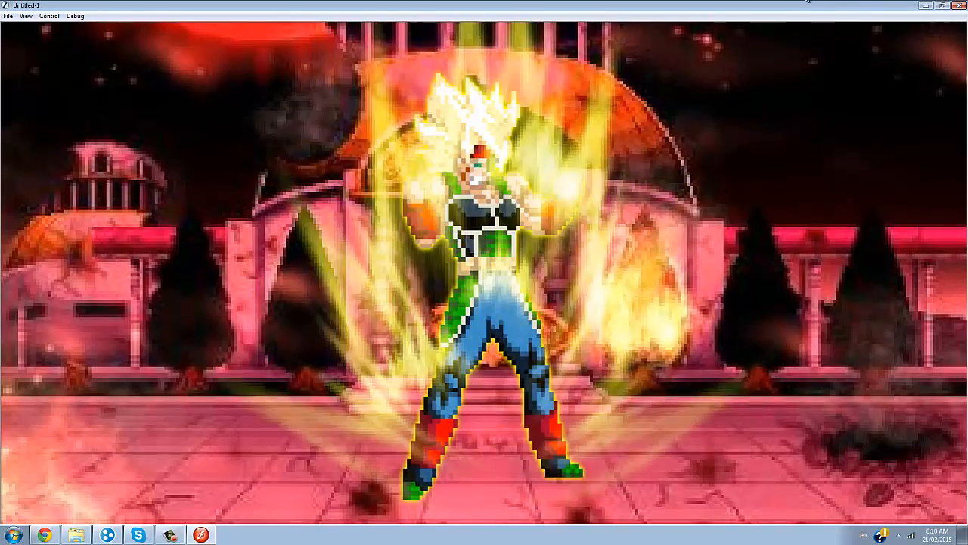
click(958, 5)
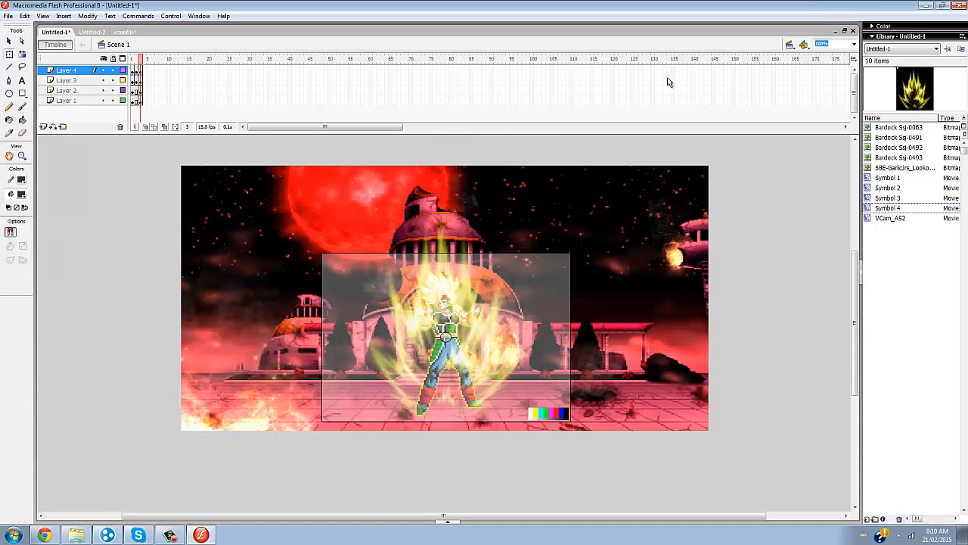
click(91, 32)
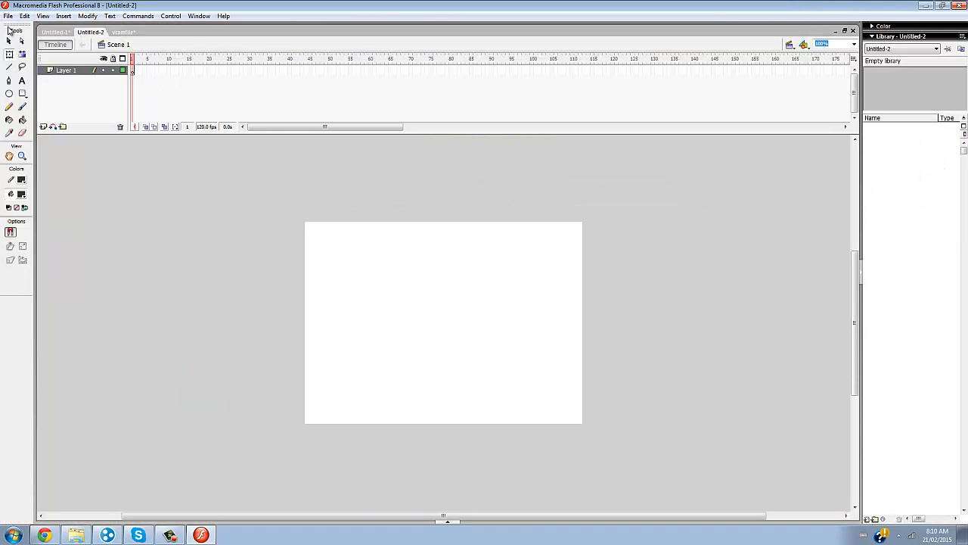
click(10, 43)
click(9, 16)
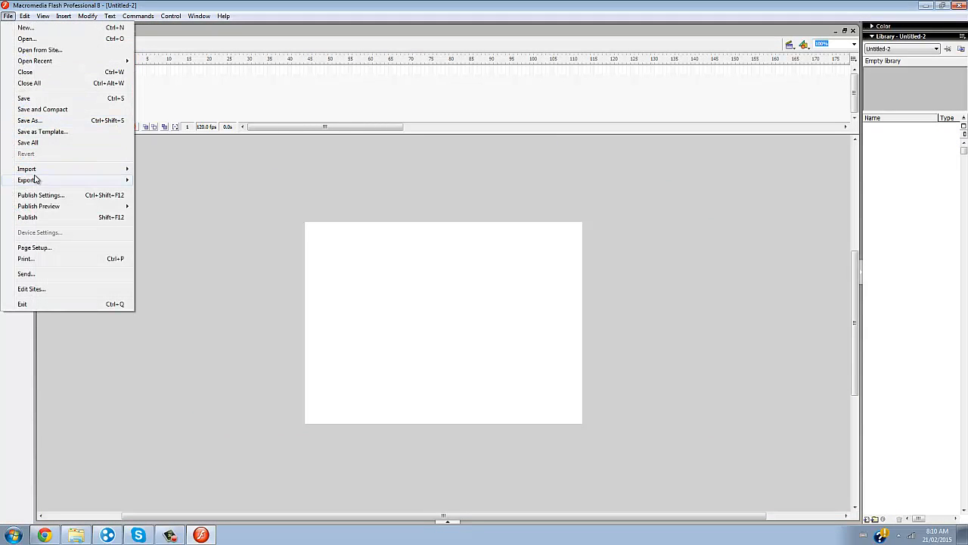
mouse_move(36, 169)
click(218, 284)
click(55, 32)
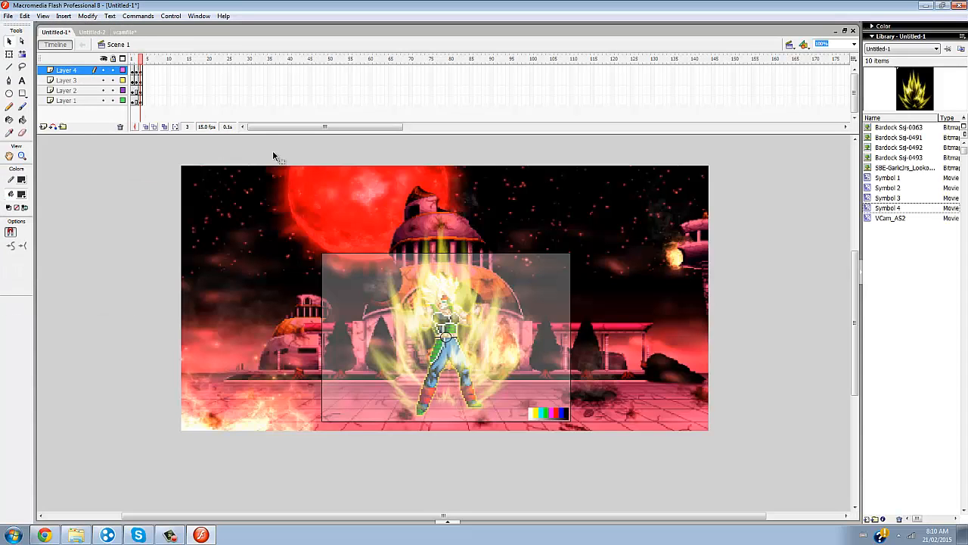
Insert a keyframe at frame 10 of Layer 1 and a blank keyframe at frame 4 of Layer 2
right_click(170, 101)
click(225, 150)
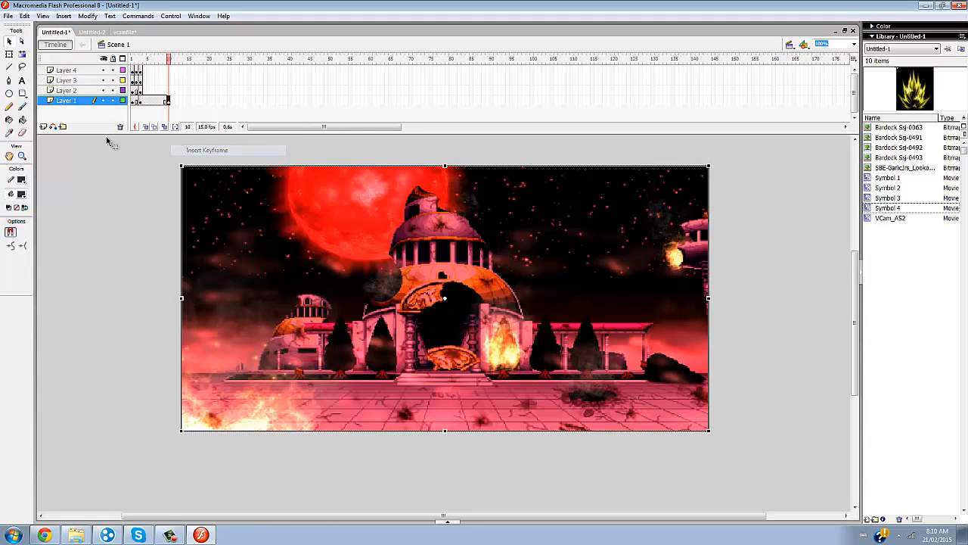
right_click(144, 91)
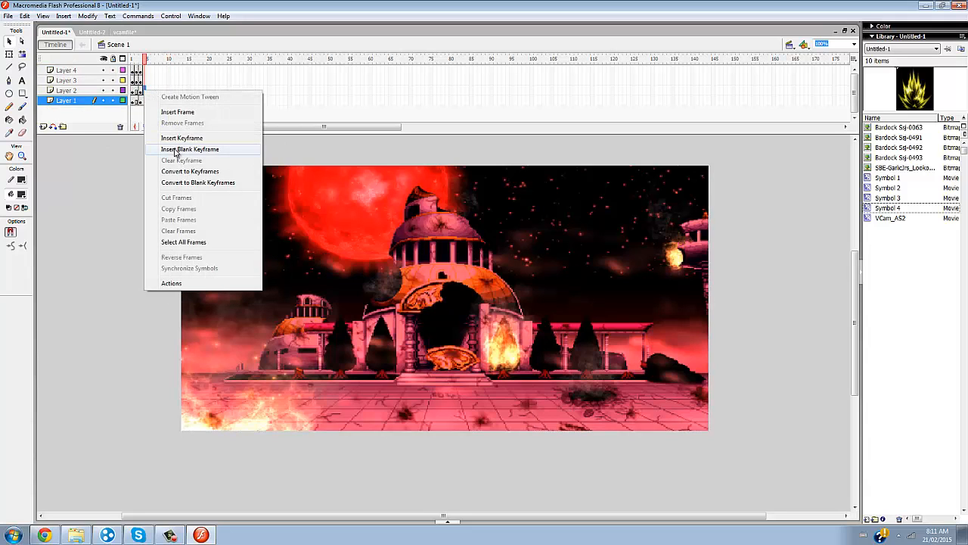
click(177, 150)
Import only the single image Bardock Ssj-0075 from the Bardock Ssj folder in AF Sprites to the stage
click(7, 16)
mouse_move(41, 175)
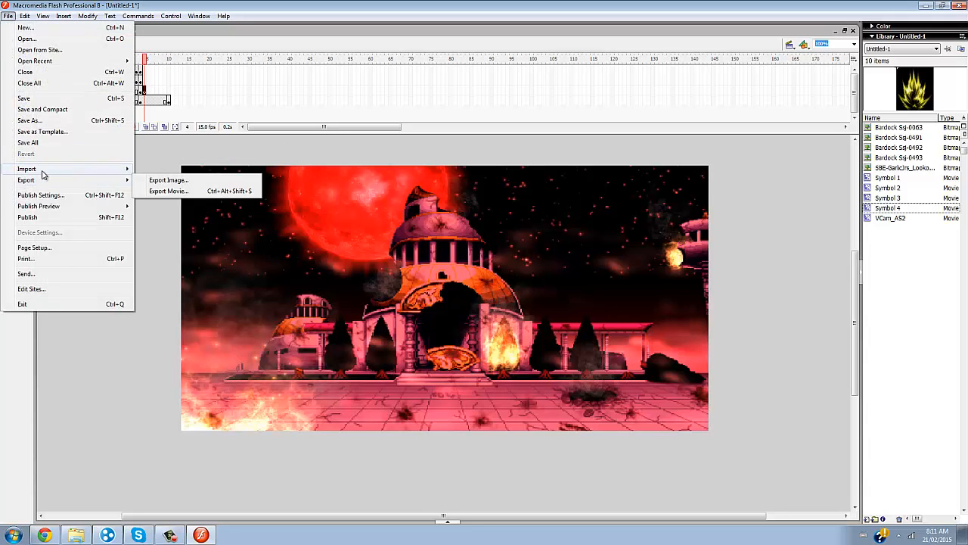
click(172, 169)
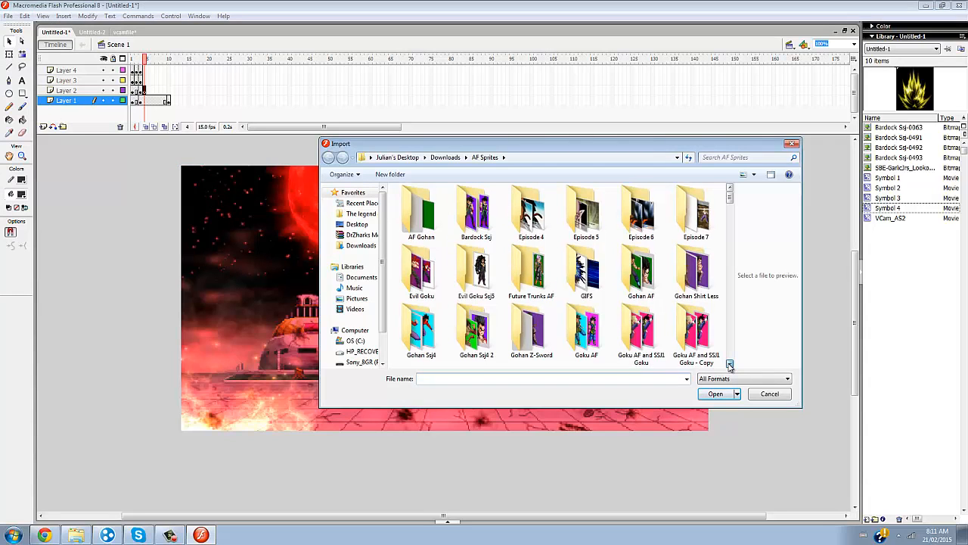
click(730, 364)
scroll(730, 364, down, 4)
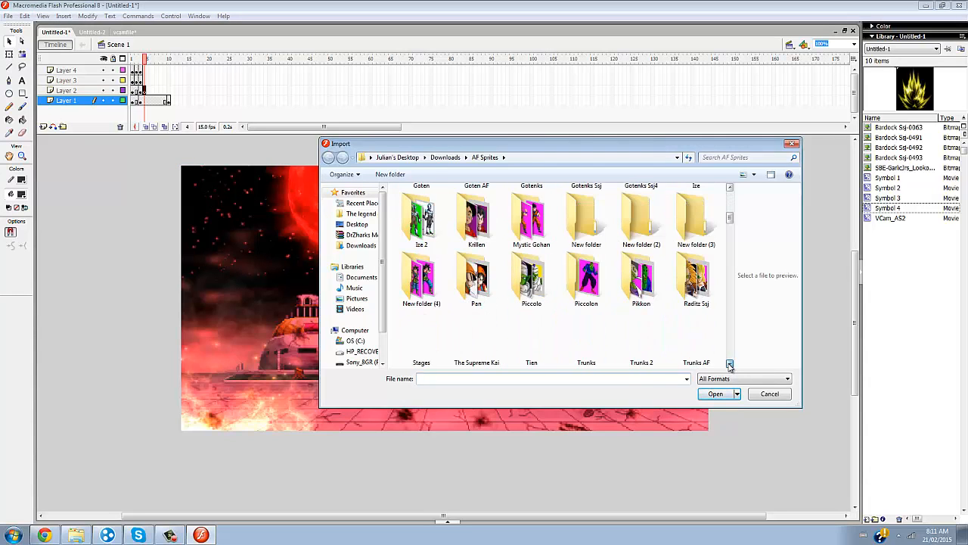
drag(730, 225, 730, 192)
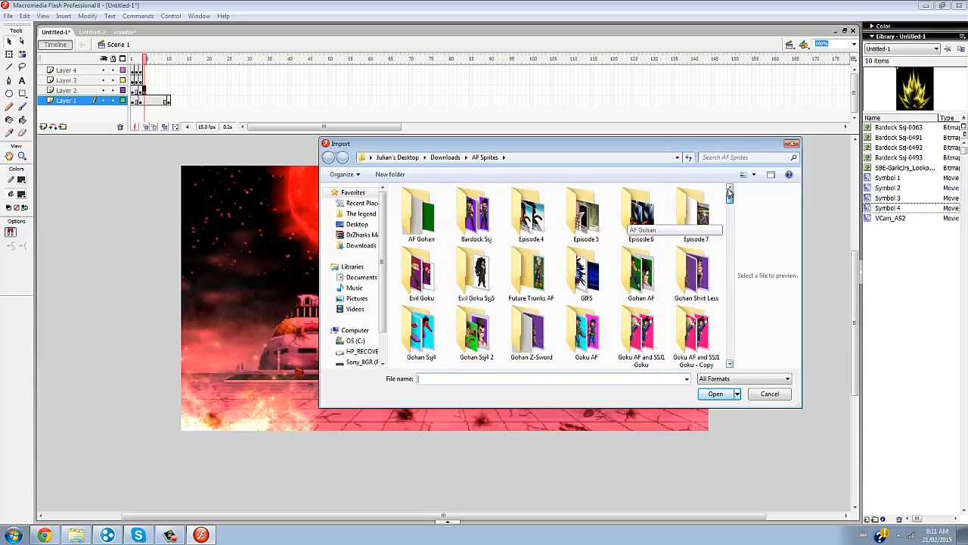
double_click(484, 226)
scroll(731, 366, down, 4)
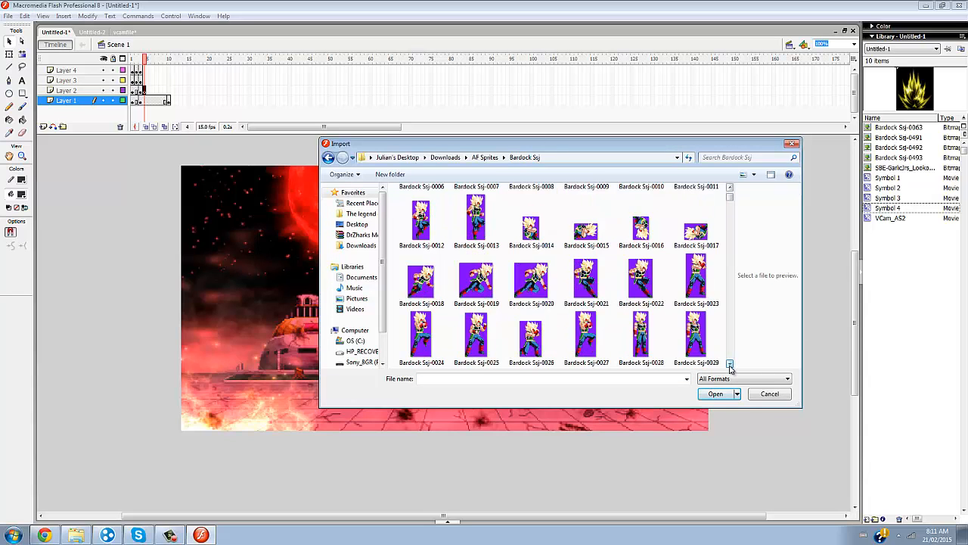
scroll(731, 366, down, 4)
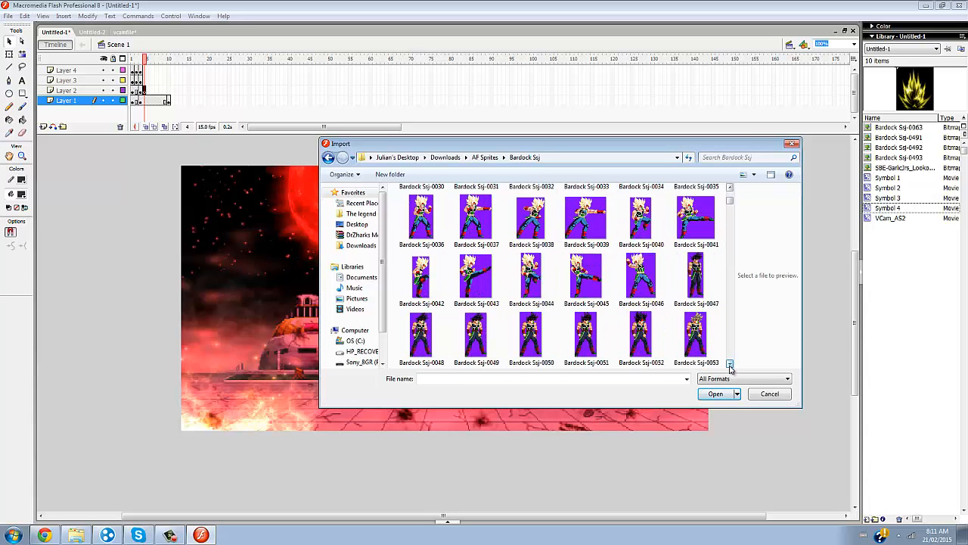
scroll(731, 368, down, 2)
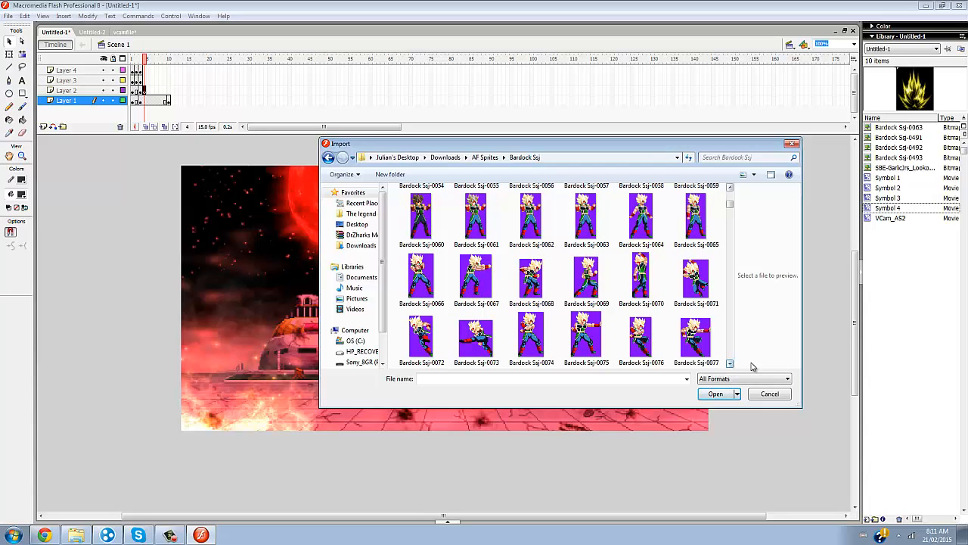
click(587, 327)
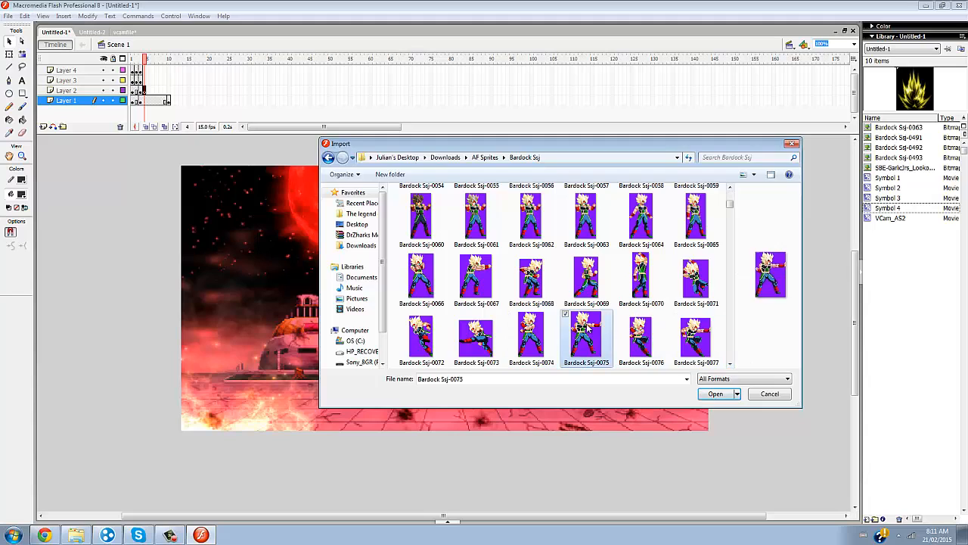
double_click(587, 327)
click(526, 292)
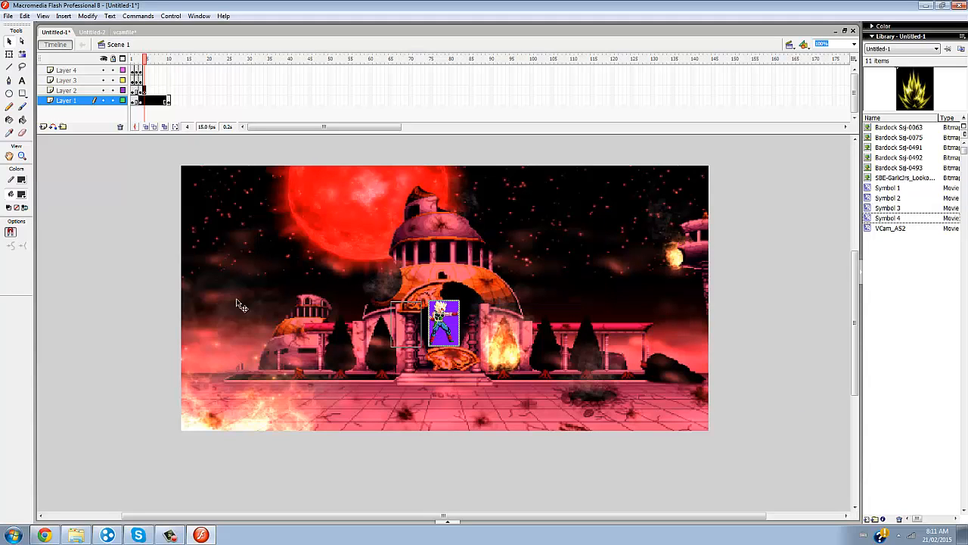
Cut the imported sprite from Layer 1, paste it into frame 4 of Layer 2, and place it off-stage beside the background's left edge
drag(240, 305, 126, 276)
right_click(135, 281)
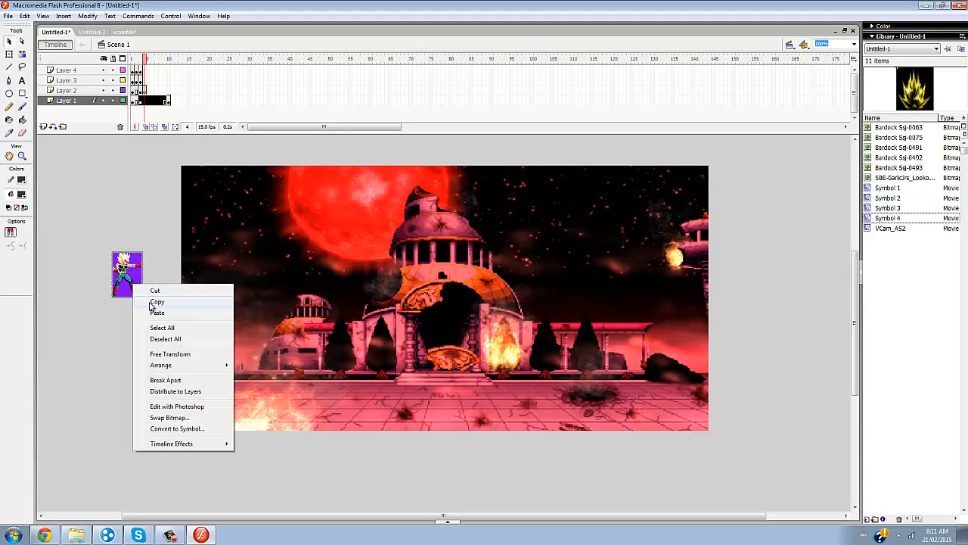
key(Escape)
right_click(137, 280)
click(155, 288)
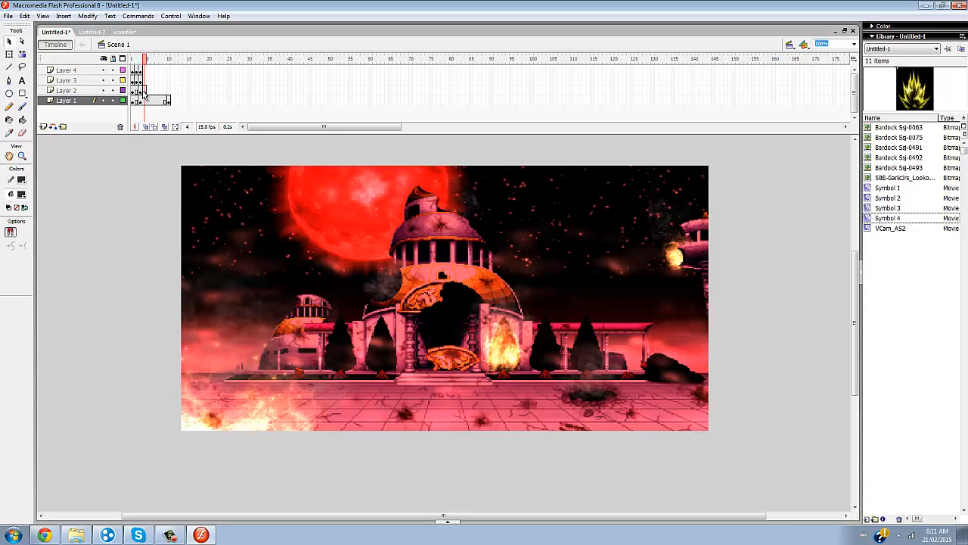
click(139, 91)
right_click(118, 268)
click(189, 305)
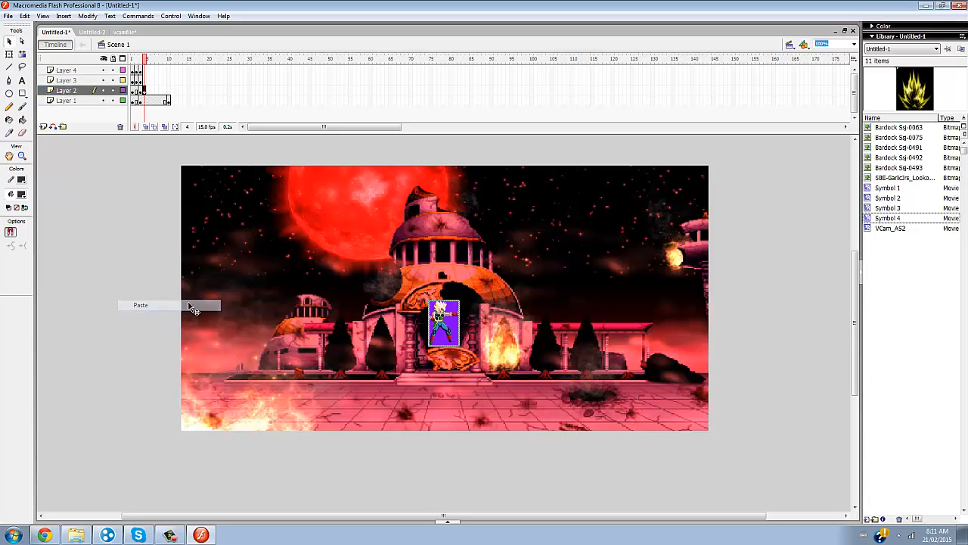
drag(452, 321, 120, 291)
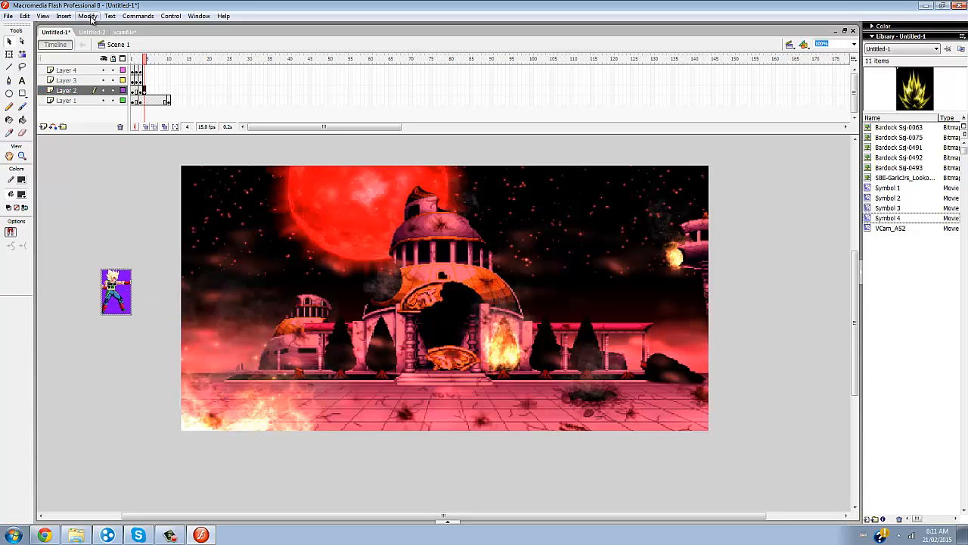
Scale the pasted Bardock sprite to 300%
click(88, 16)
mouse_move(71, 143)
click(182, 199)
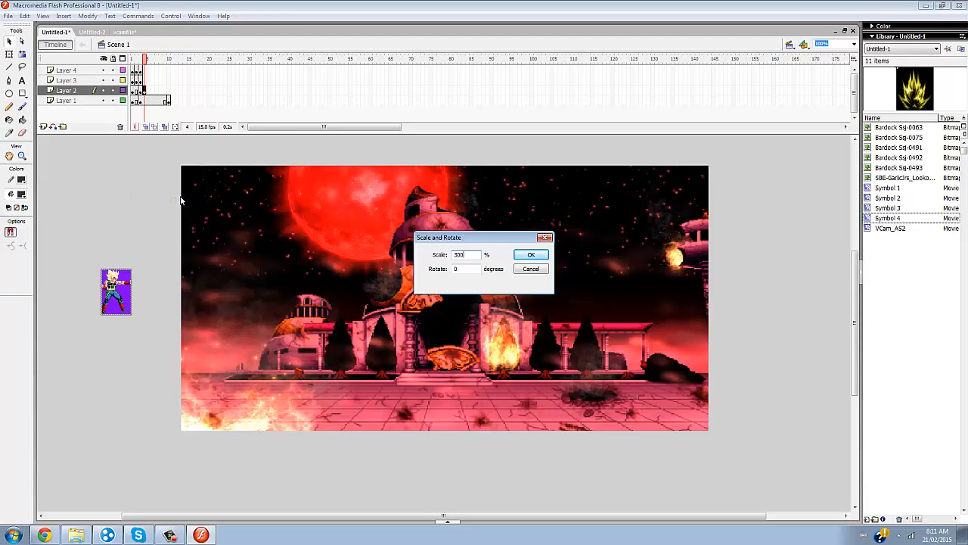
click(546, 259)
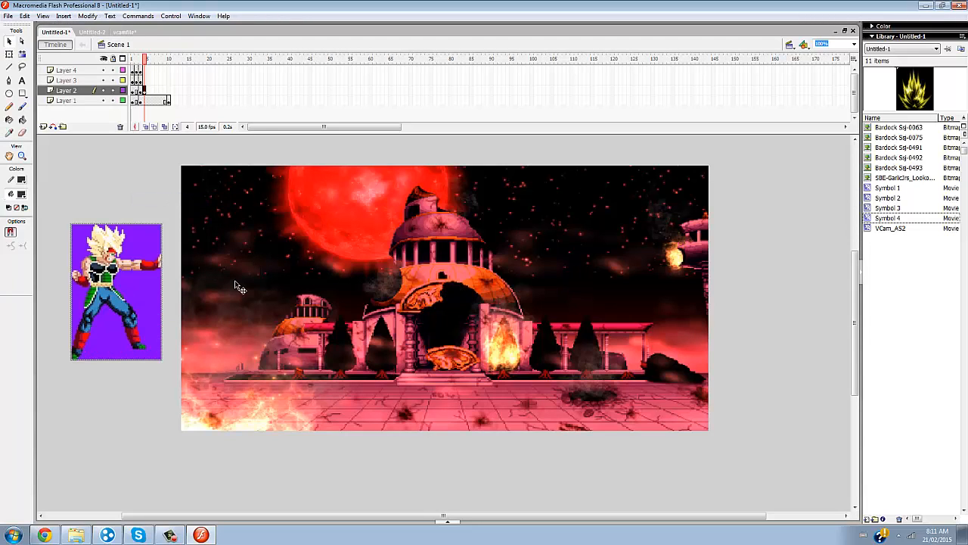
Trace the enlarged Bardock bitmap into vector shapes
click(88, 16)
mouse_move(67, 69)
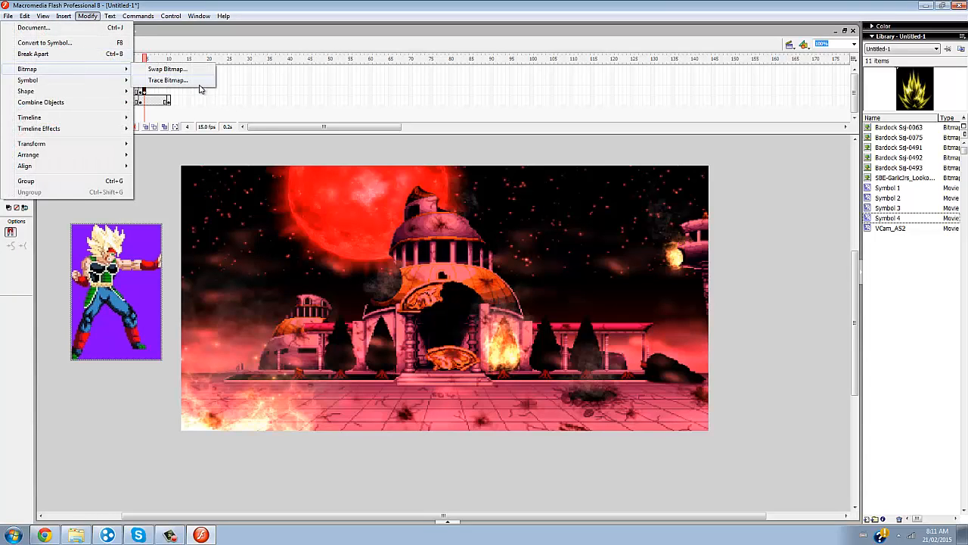
click(198, 81)
click(536, 248)
Delete all the purple background areas around the traced Bardock sprite
click(133, 363)
click(148, 304)
key(Delete)
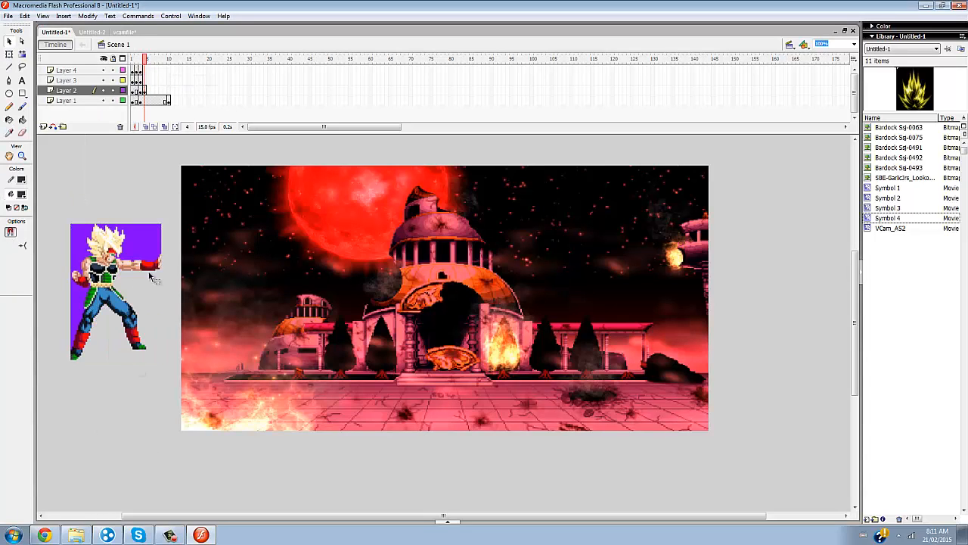
click(145, 247)
key(Delete)
click(87, 316)
key(Delete)
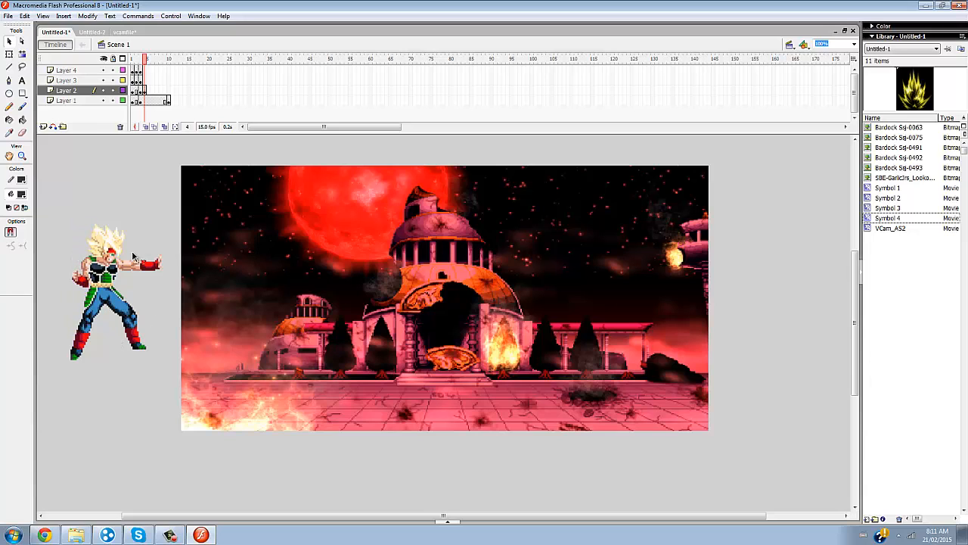
Convert the whole traced sprite to a movie clip symbol and place it on the ground just left of the building's entrance
mouse_move(170, 214)
mouse_down()
mouse_move(93, 346)
mouse_move(40, 403)
mouse_up()
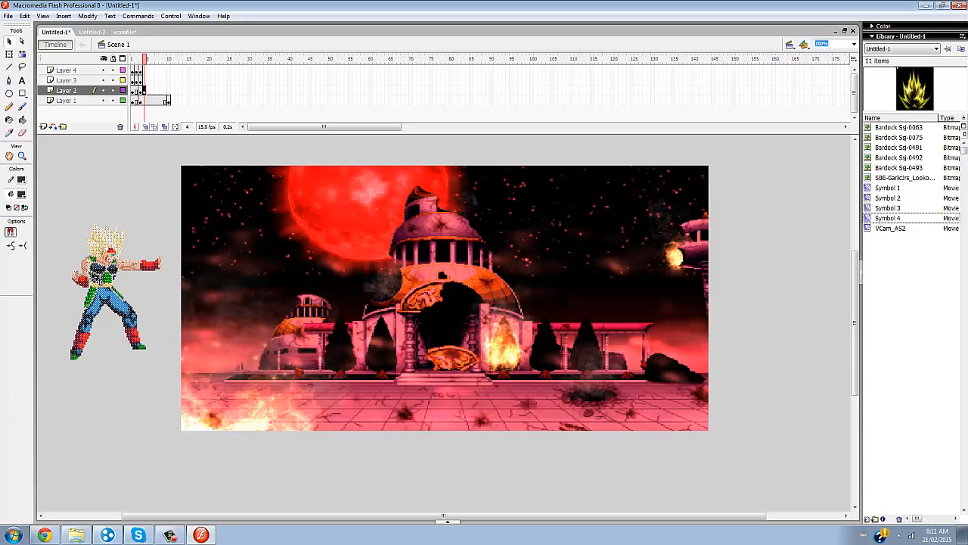
right_click(92, 272)
click(147, 421)
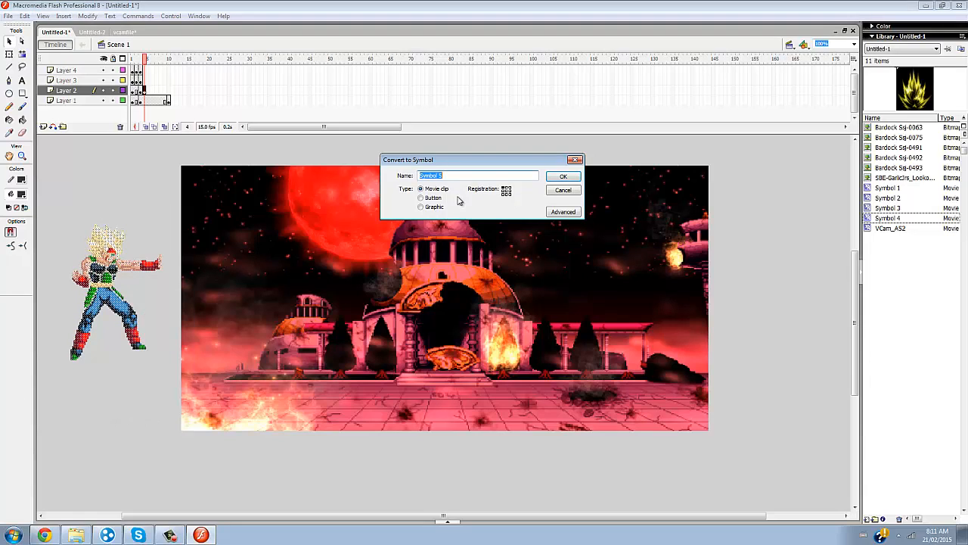
click(561, 177)
drag(106, 274, 361, 334)
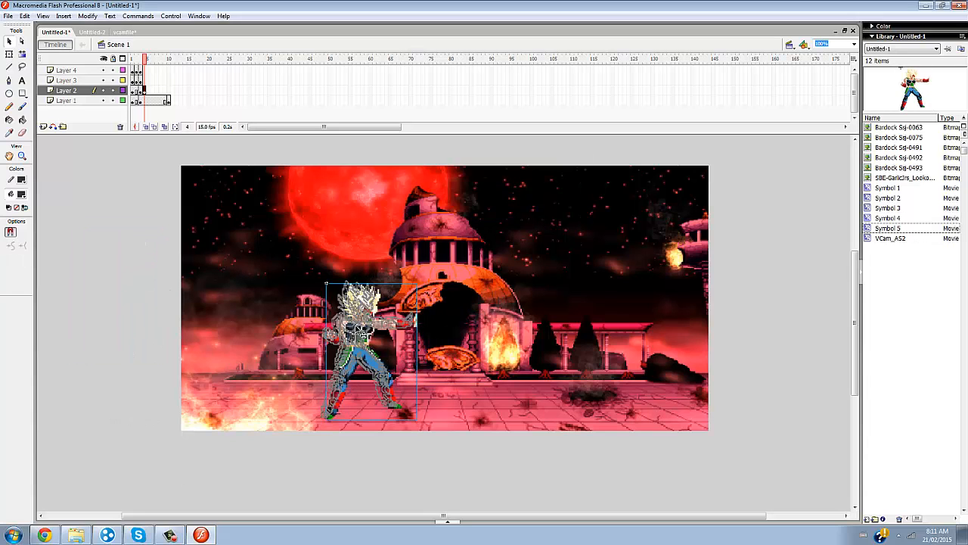
click(325, 470)
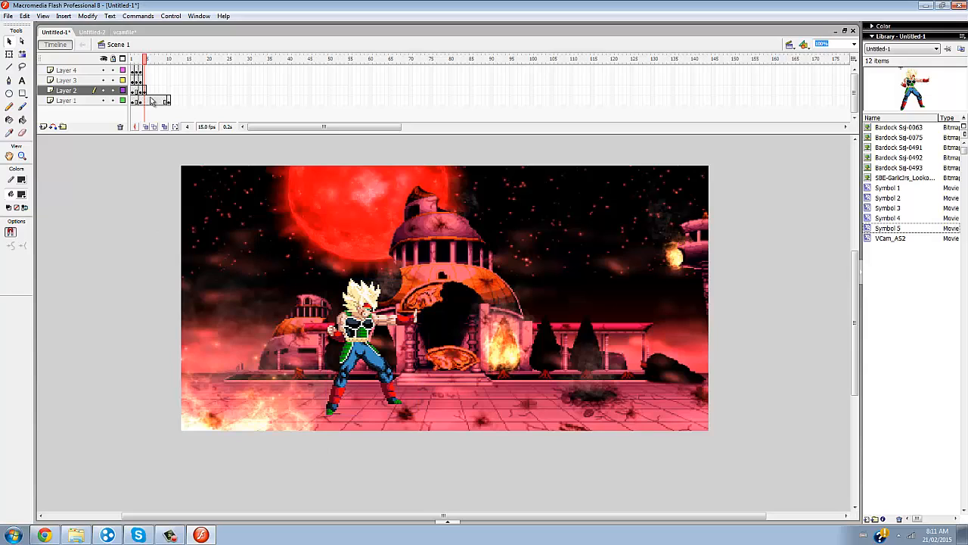
Add a Gradient Bevel filter to the Bardock movie clip in frame 4
click(362, 337)
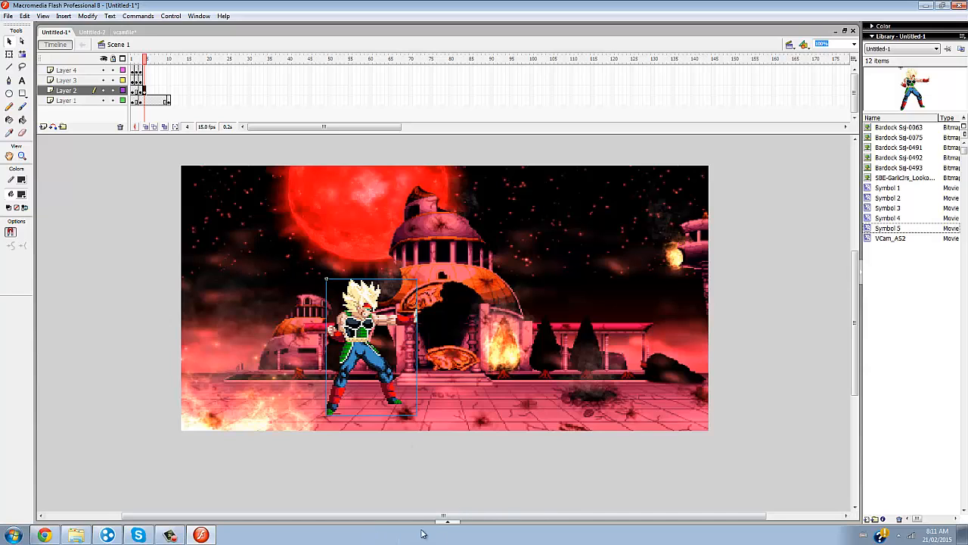
click(443, 522)
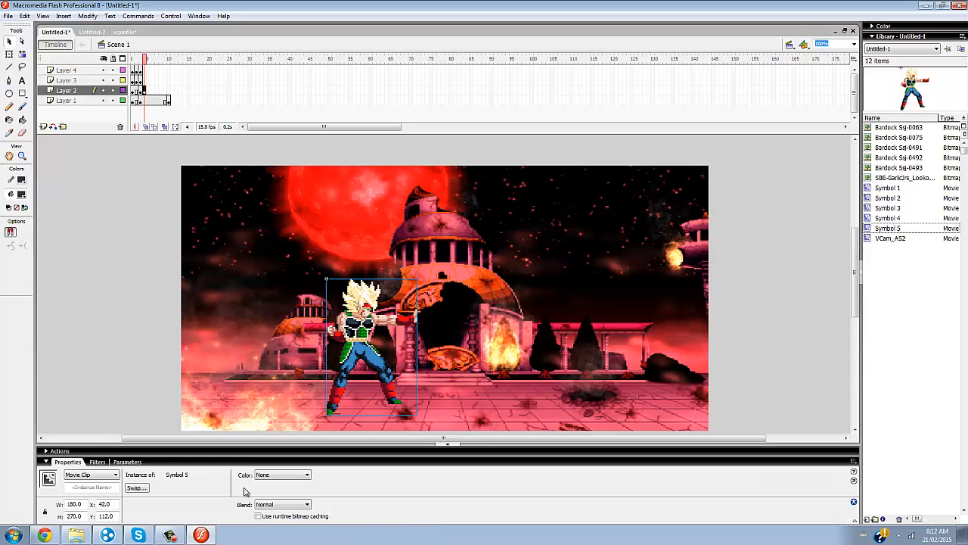
click(96, 462)
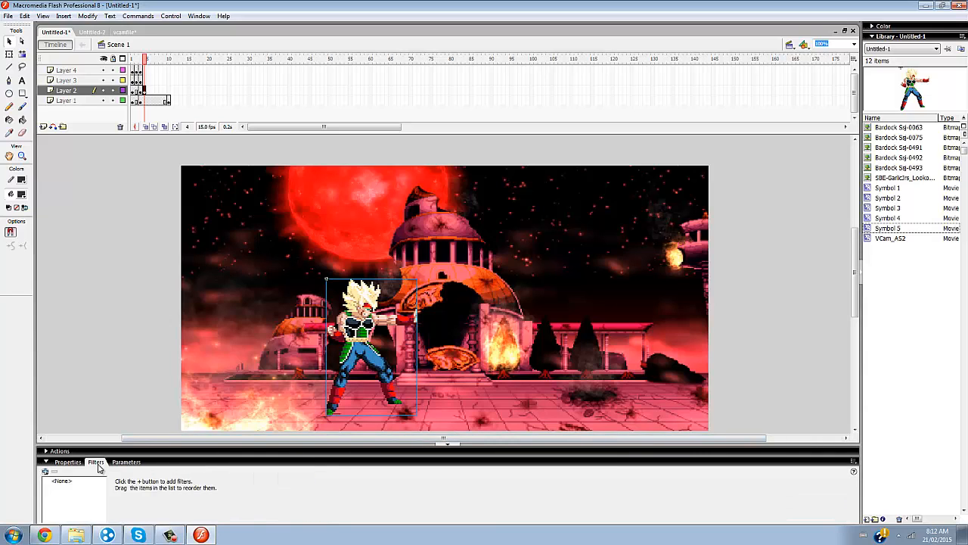
click(45, 472)
click(76, 464)
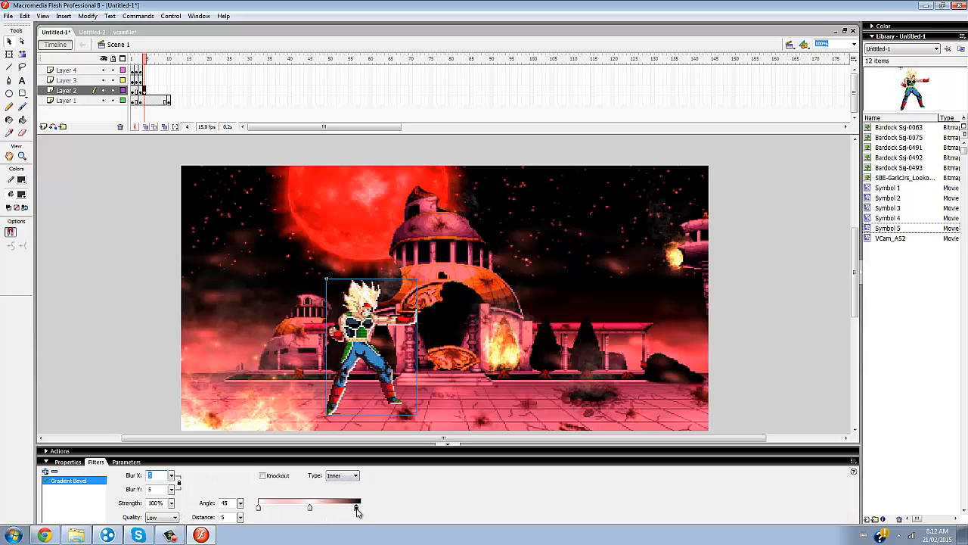
Remove the dark end stop from Bardock's Gradient Bevel gradient and set its middle stop to yellow
drag(344, 509, 302, 508)
drag(366, 514, 364, 518)
click(310, 508)
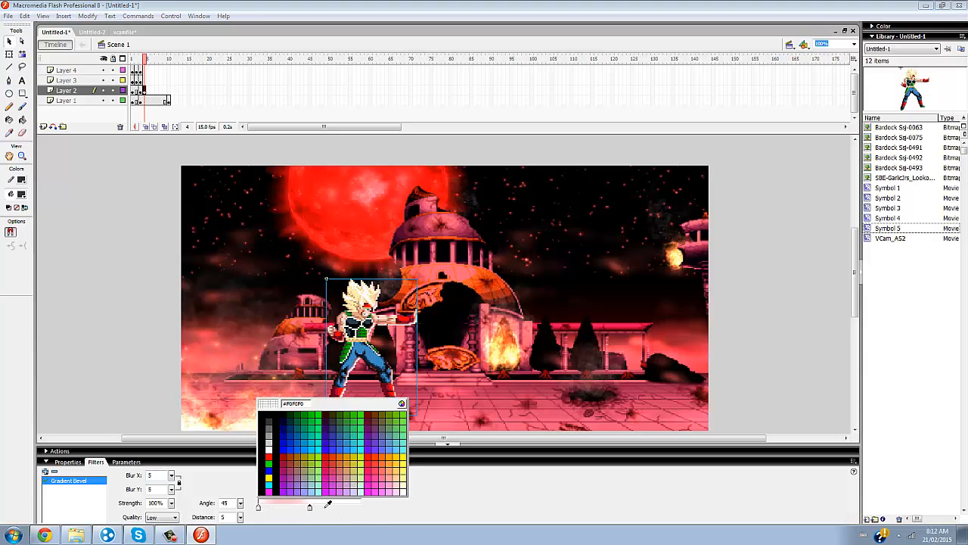
click(270, 477)
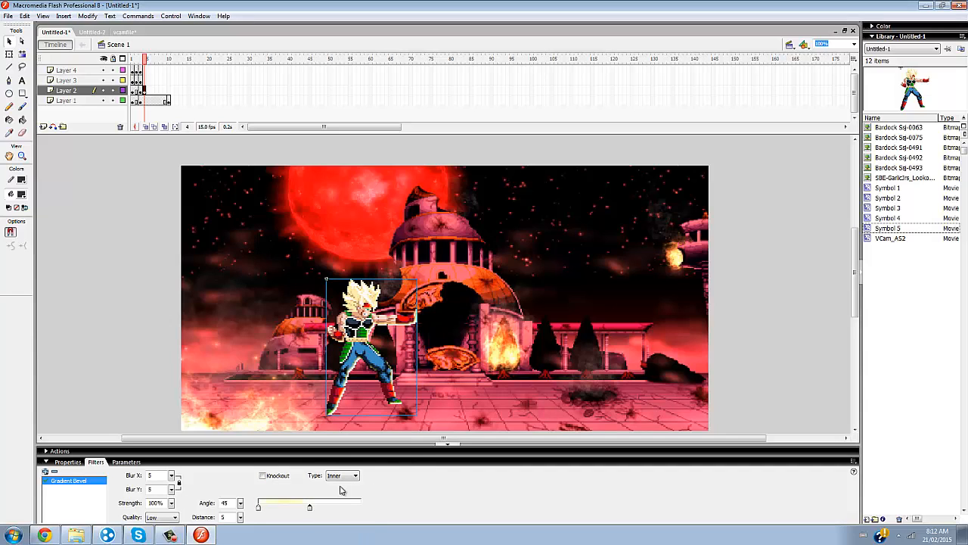
Try an extra blue stop in the Gradient Bevel gradient, remove it, and deselect the sprite
click(285, 506)
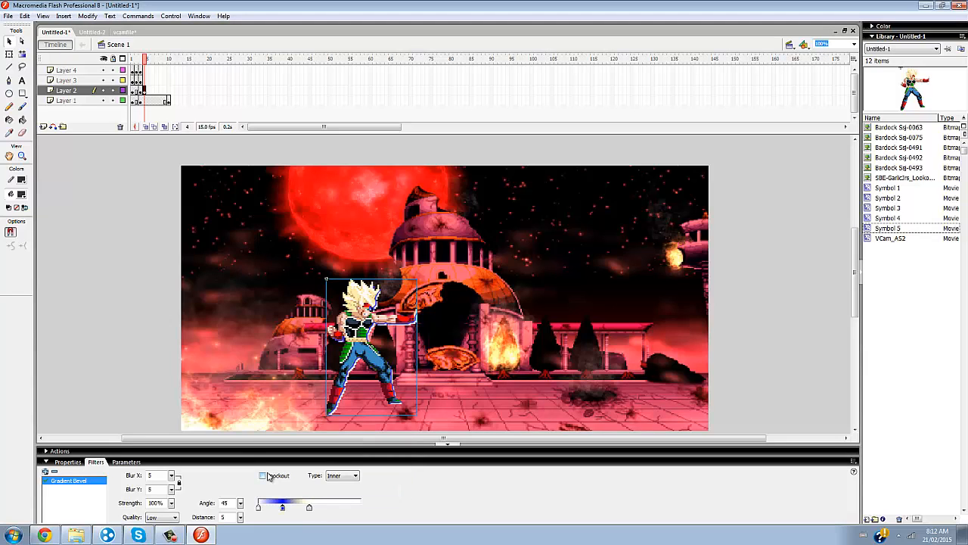
click(269, 468)
drag(284, 508, 355, 533)
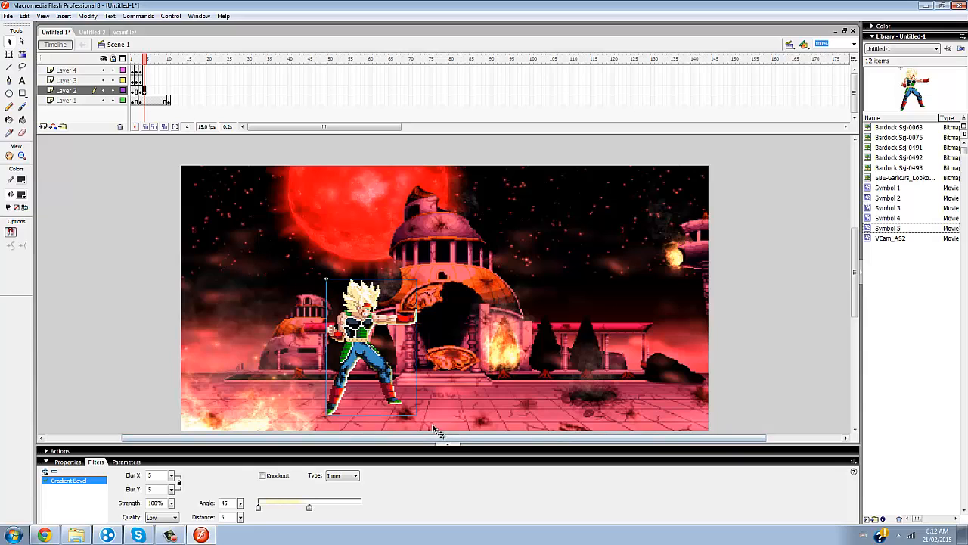
click(451, 445)
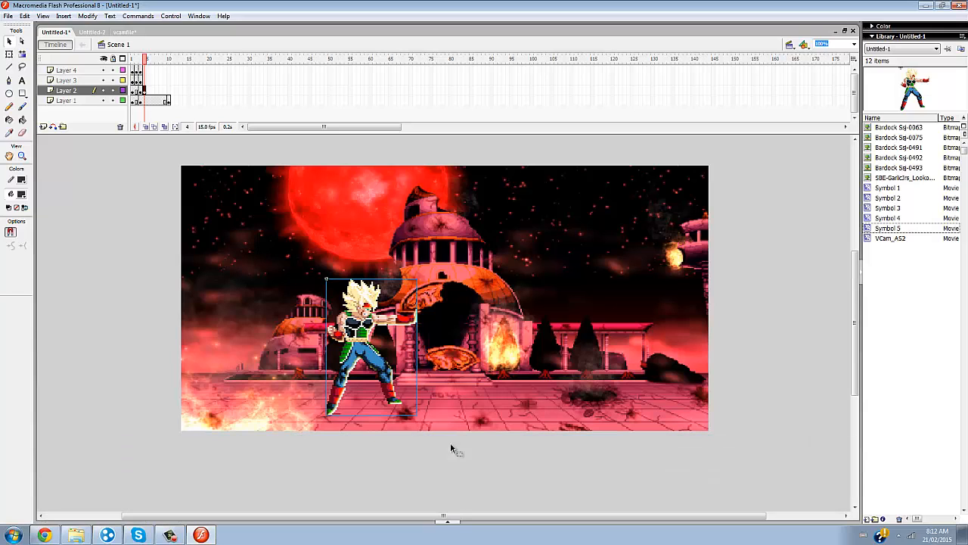
click(446, 450)
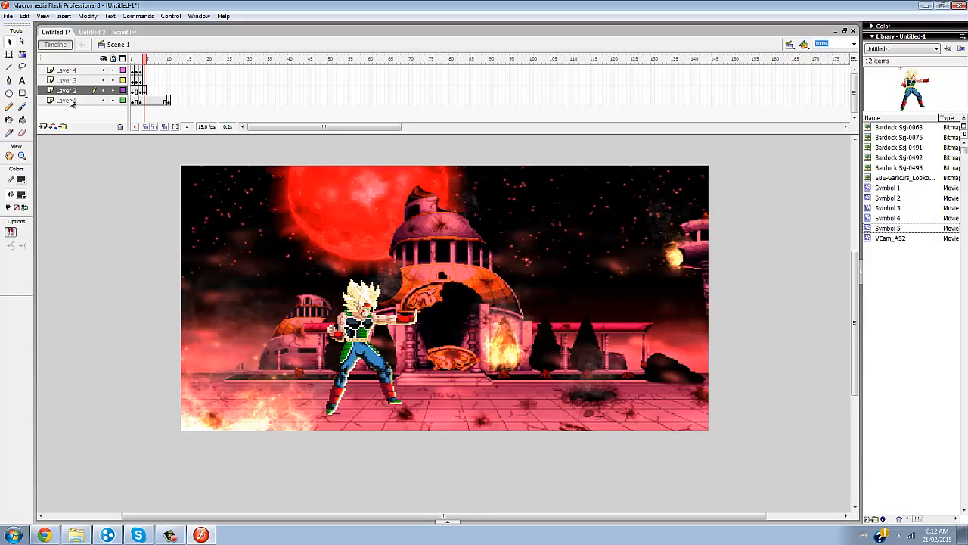
Insert a blank keyframe at frame 4 of Layer 3 and start importing an image to the stage
right_click(141, 90)
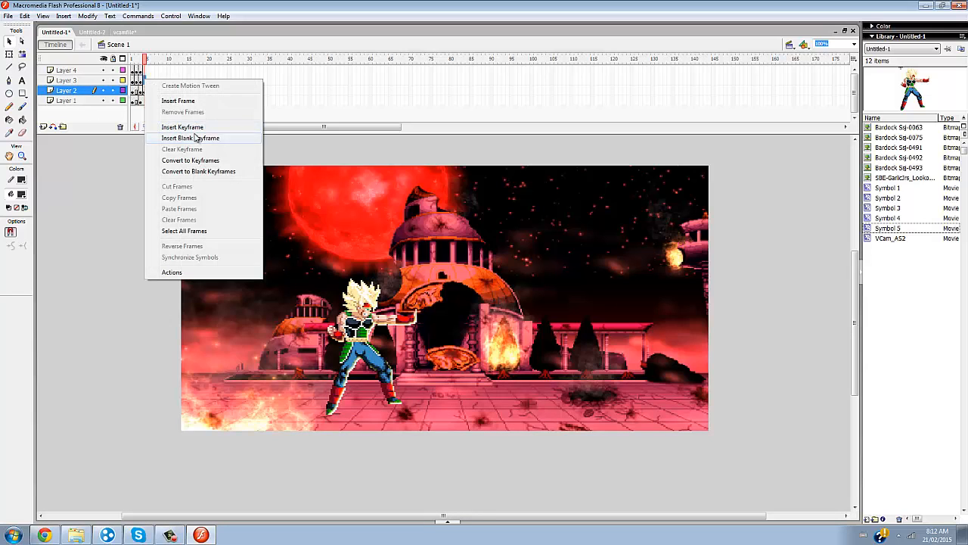
click(196, 139)
click(8, 15)
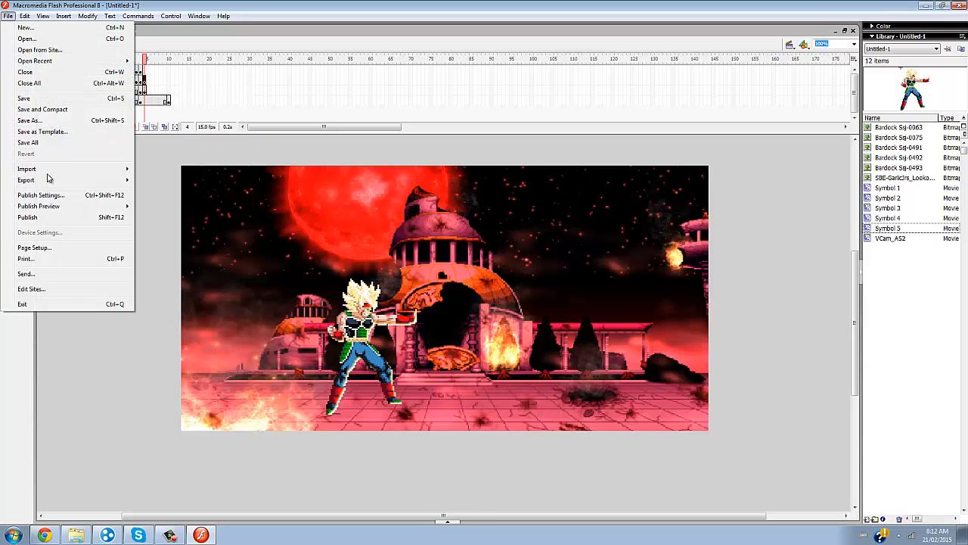
mouse_move(48, 170)
click(170, 169)
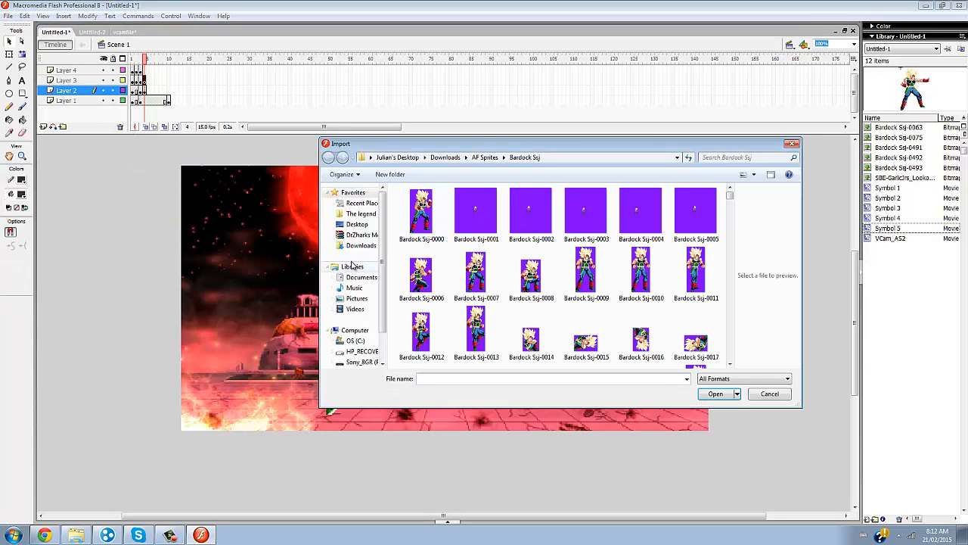
Import only the blue energy blast image Bardock Ssj-0444 from the Bardock Ssj folder inside AF Sprites
click(350, 248)
double_click(484, 216)
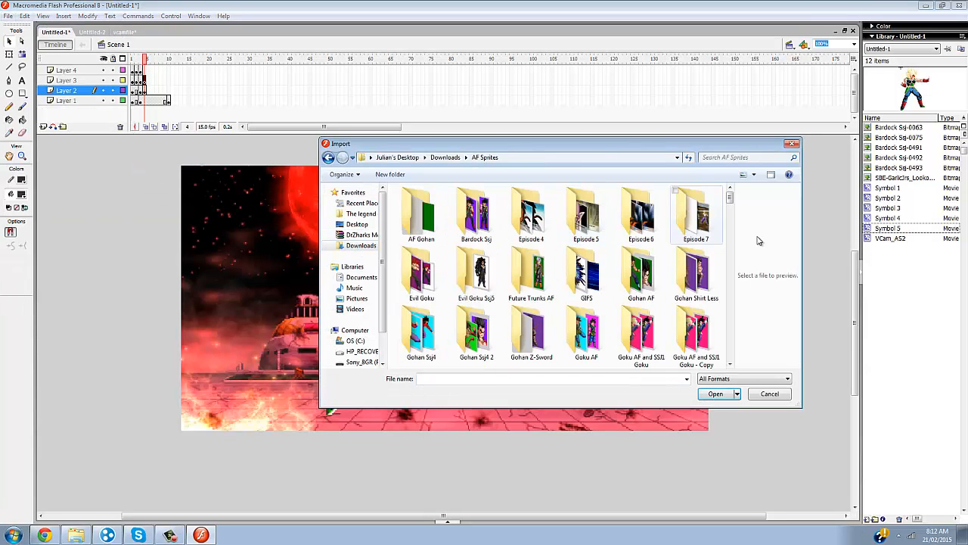
drag(730, 196, 665, 202)
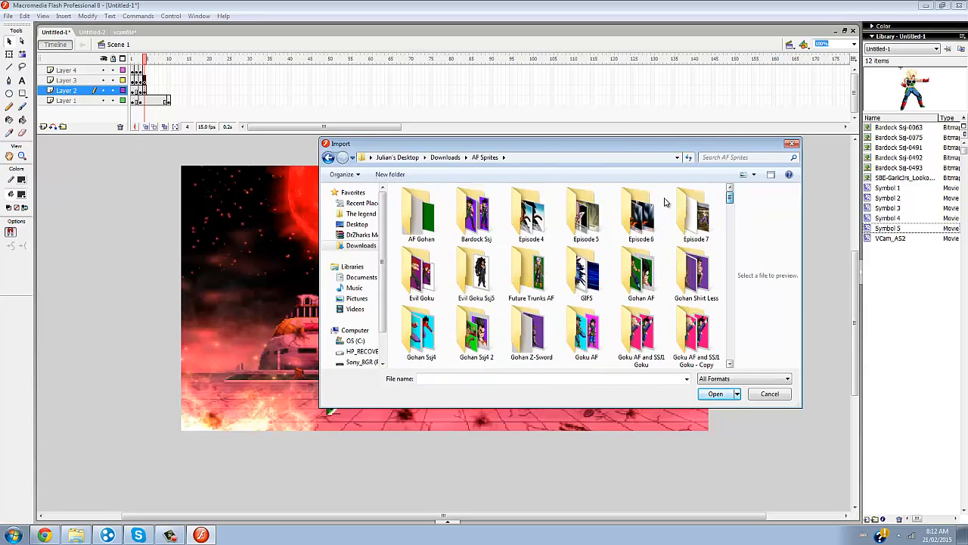
double_click(477, 215)
drag(730, 197, 723, 314)
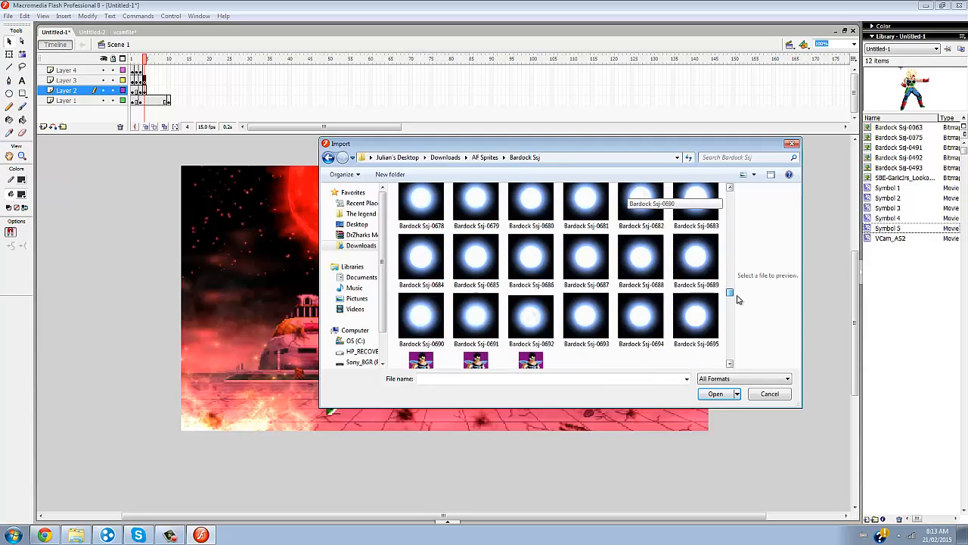
drag(730, 293, 741, 265)
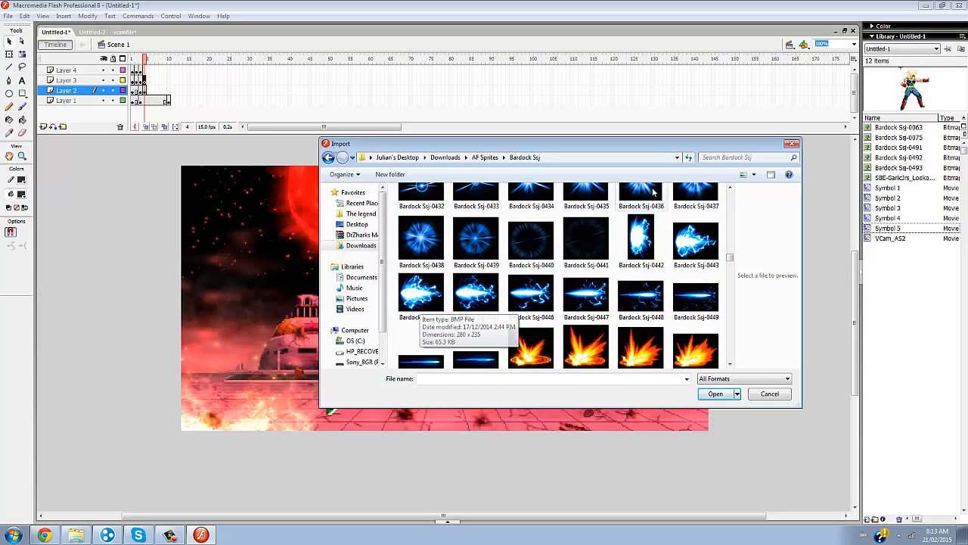
click(730, 189)
scroll(732, 190, up, 8)
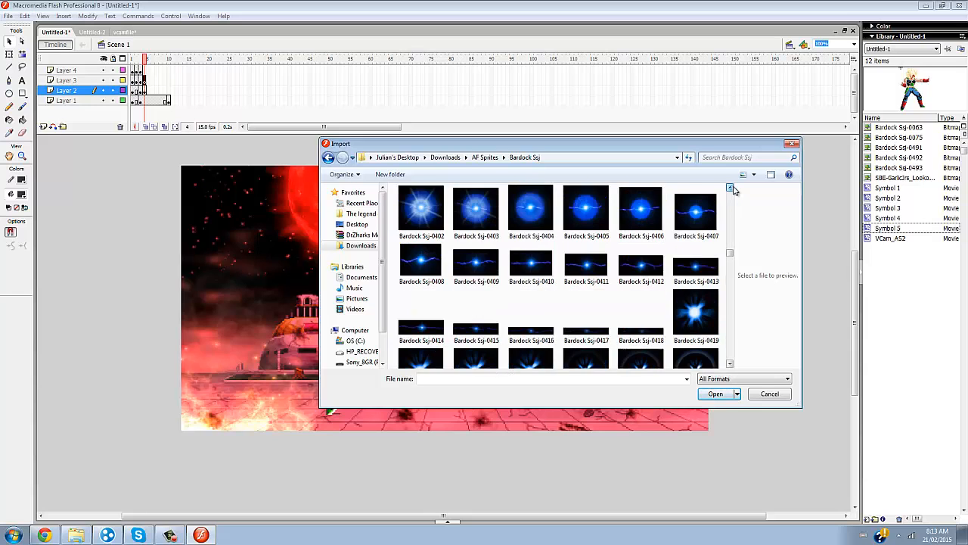
drag(728, 243, 749, 262)
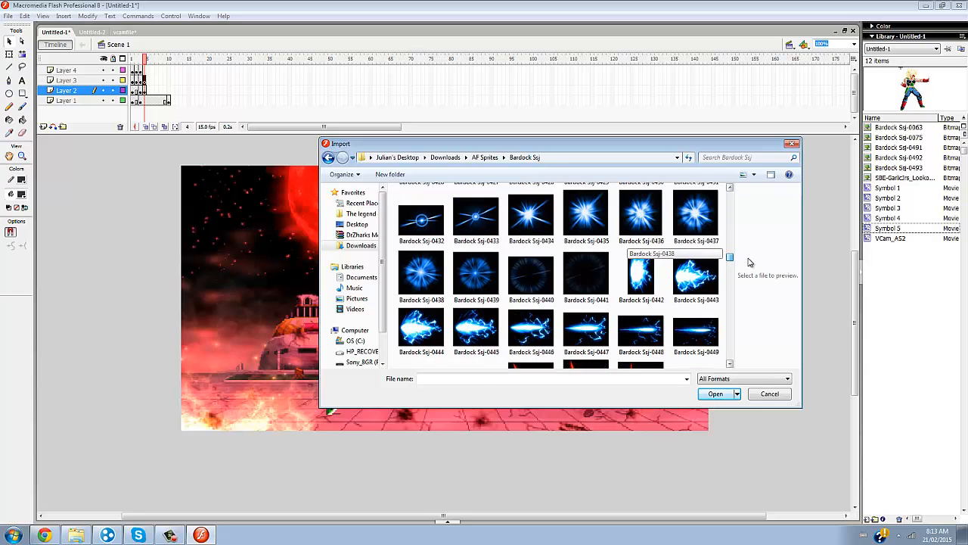
double_click(421, 329)
click(521, 290)
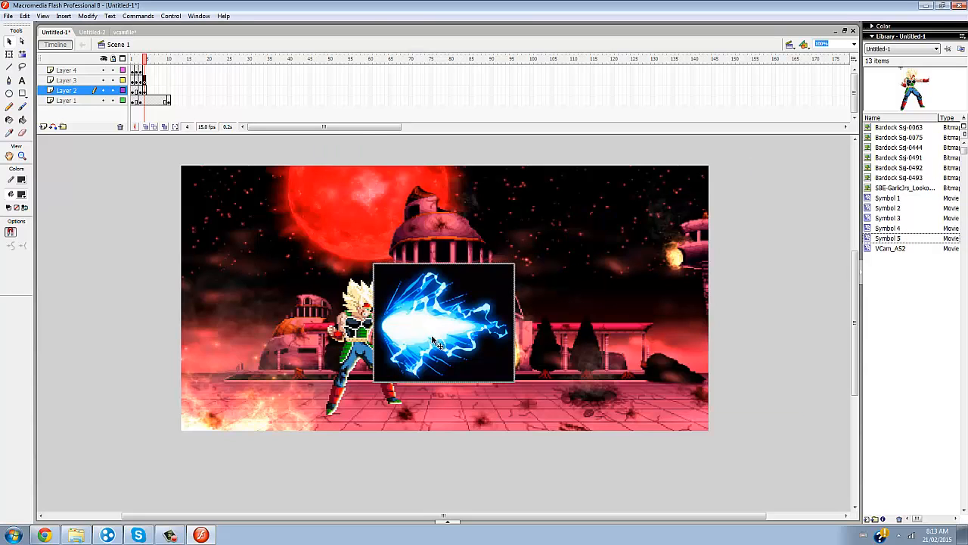
Flip the energy blast image horizontally and convert it to a movie clip symbol
click(87, 16)
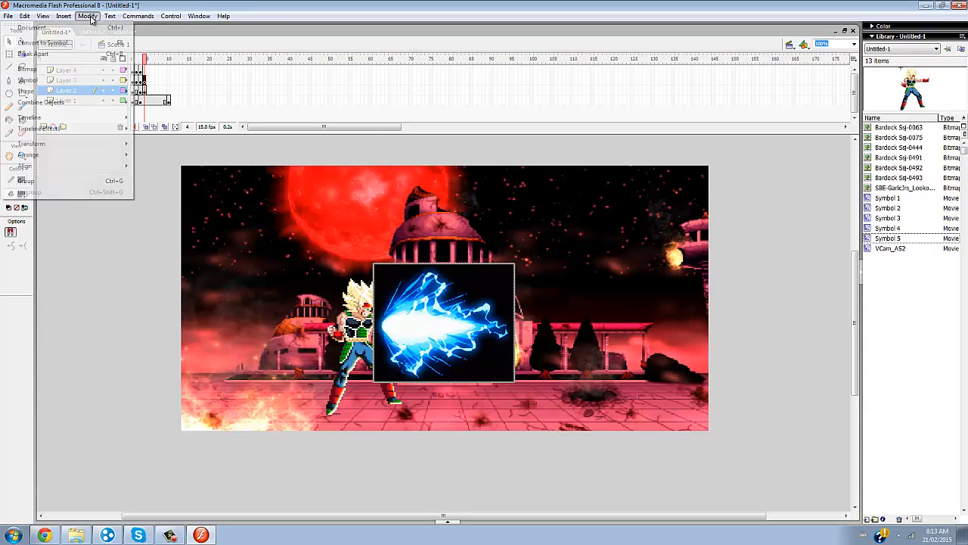
mouse_move(71, 144)
click(169, 252)
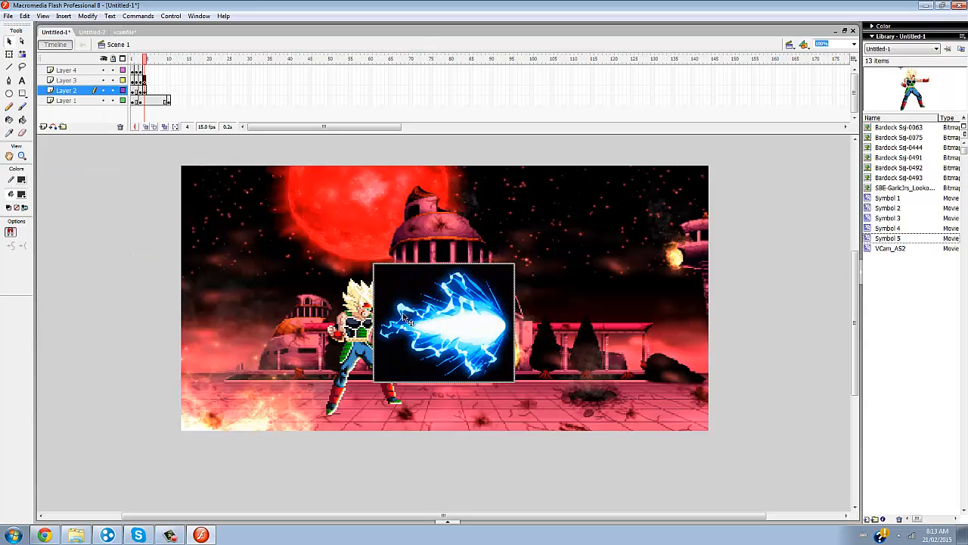
right_click(471, 327)
click(514, 468)
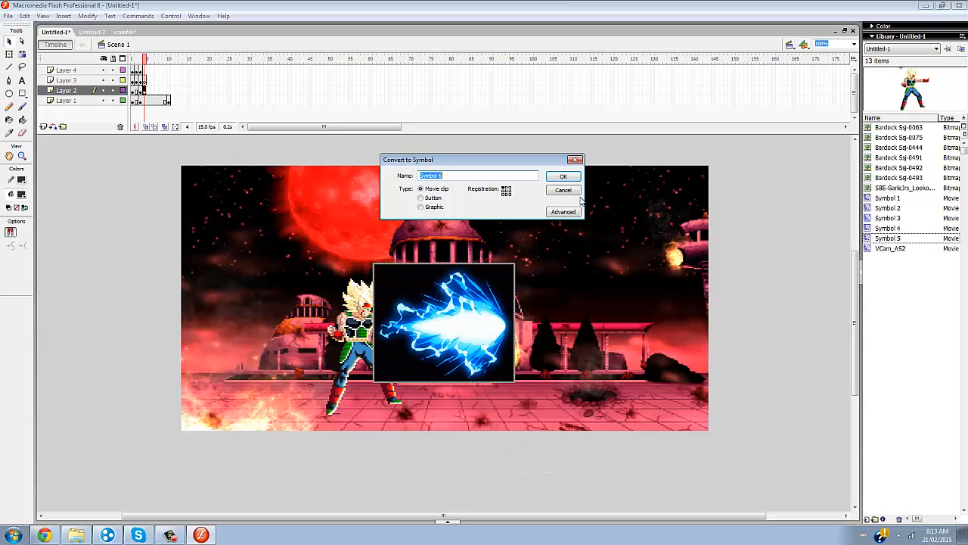
click(560, 180)
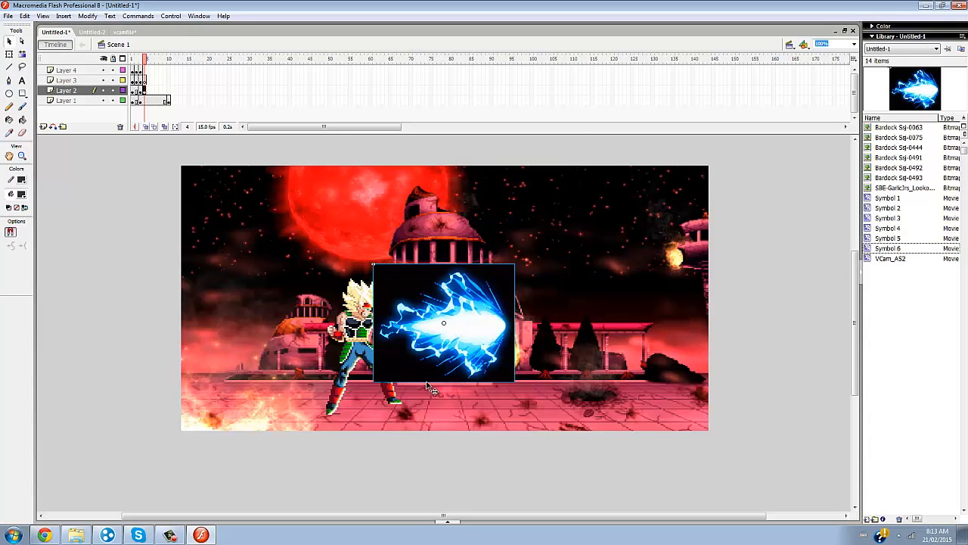
Set the energy blast's blend mode to Screen and move it onto Bardock's outstretched hand
click(450, 522)
click(68, 462)
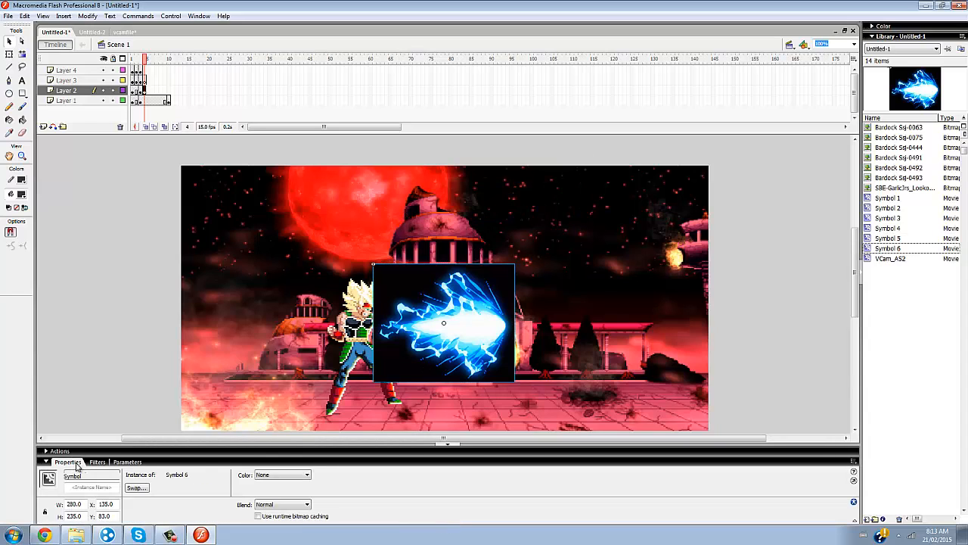
click(273, 505)
click(273, 425)
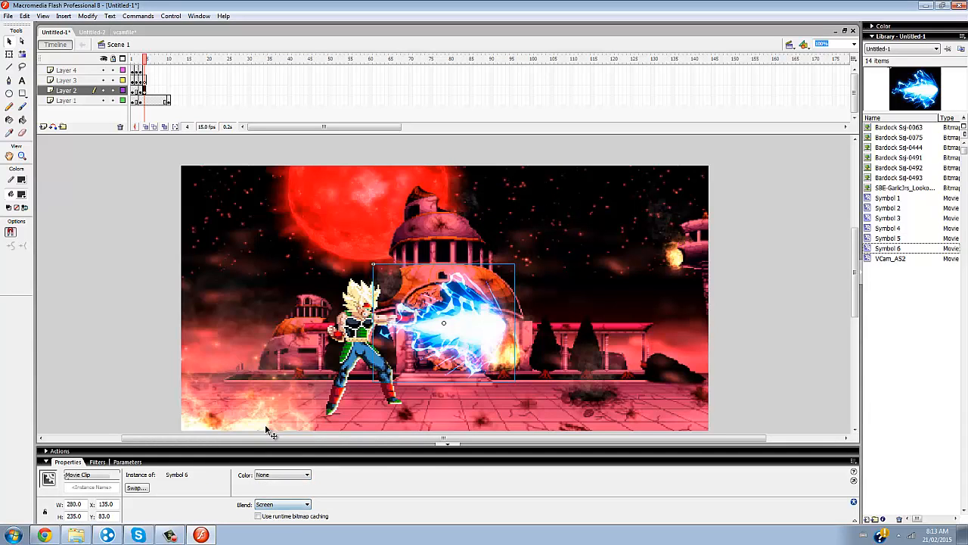
drag(475, 345, 463, 341)
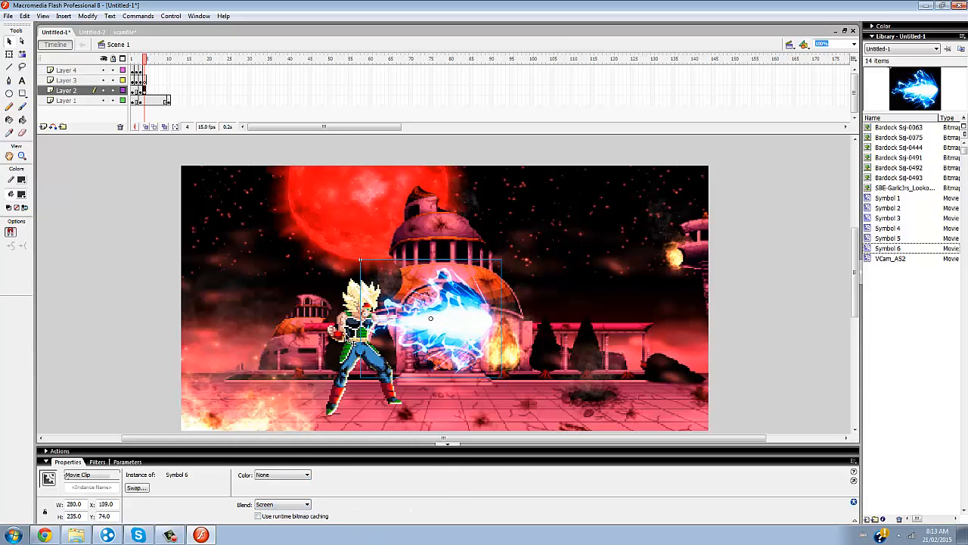
Try blue for the middle stop of Bardock's Gradient Bevel and undo the filter change
click(351, 340)
click(97, 462)
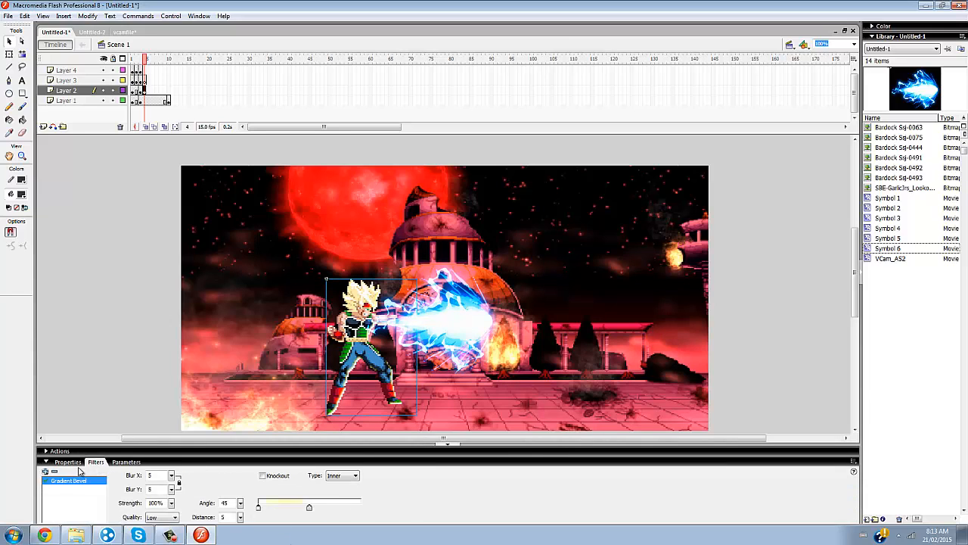
click(309, 505)
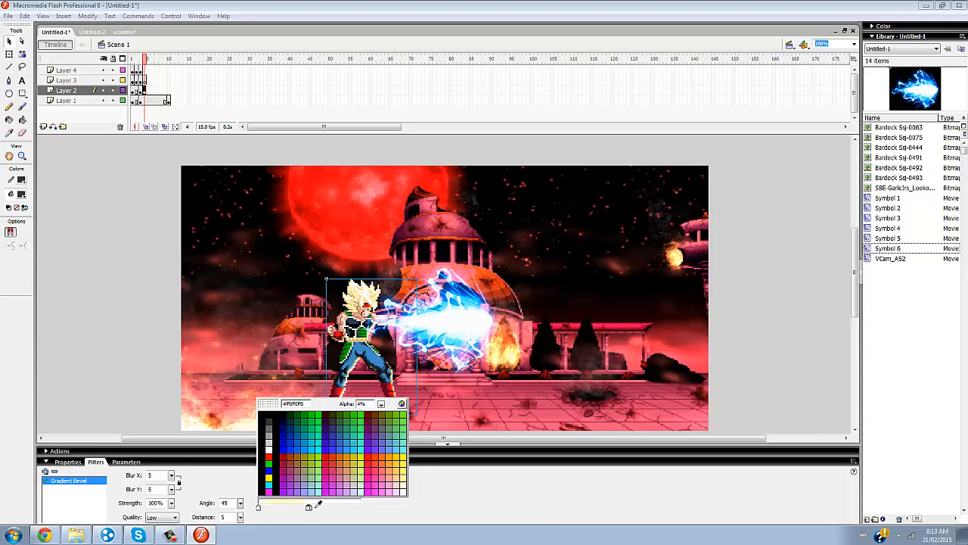
click(266, 474)
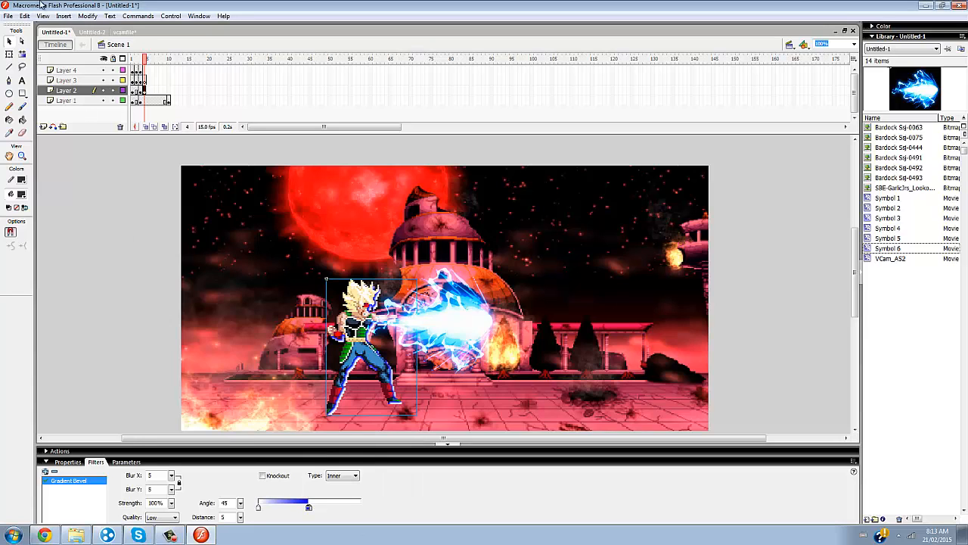
click(24, 16)
click(43, 28)
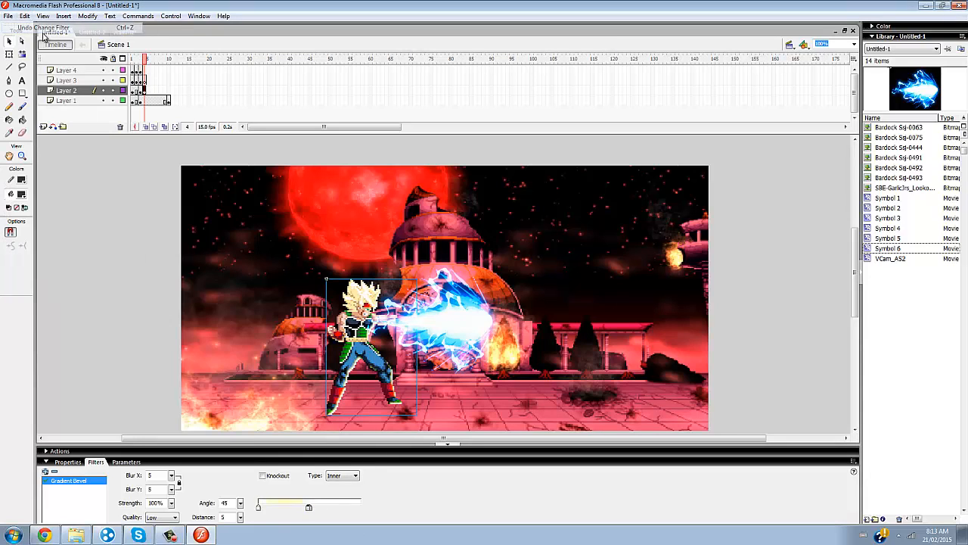
Set the first stop of Bardock's Gradient Bevel to blue #0000FF and recolour its second stop
click(259, 509)
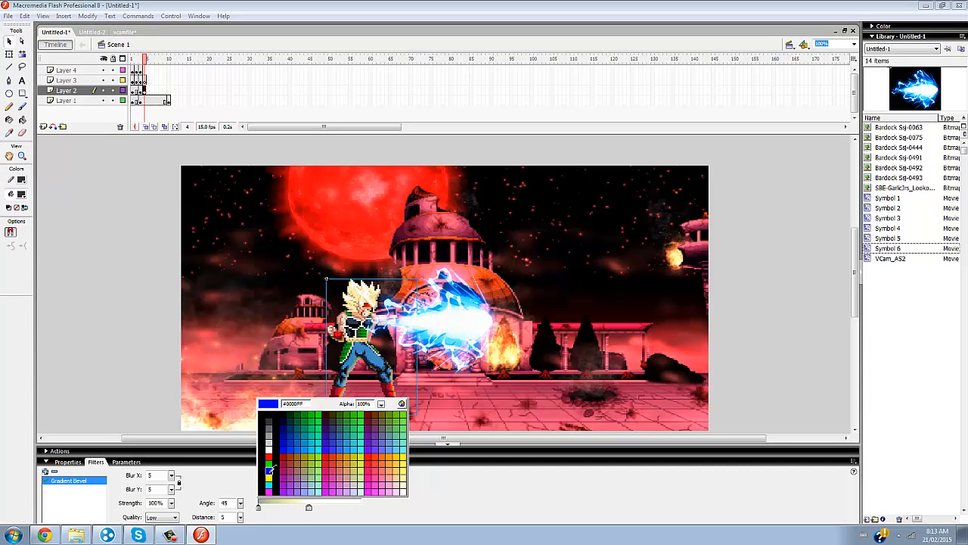
click(271, 476)
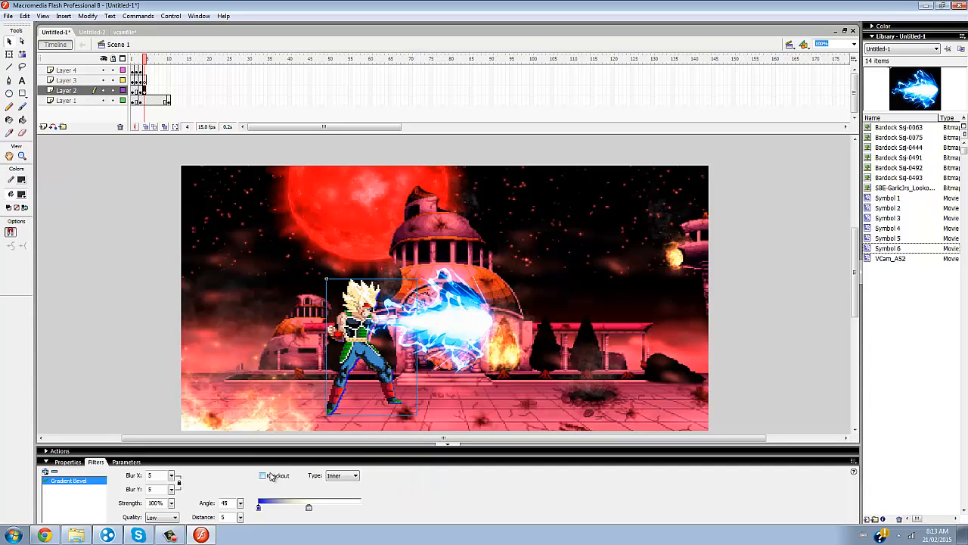
click(309, 506)
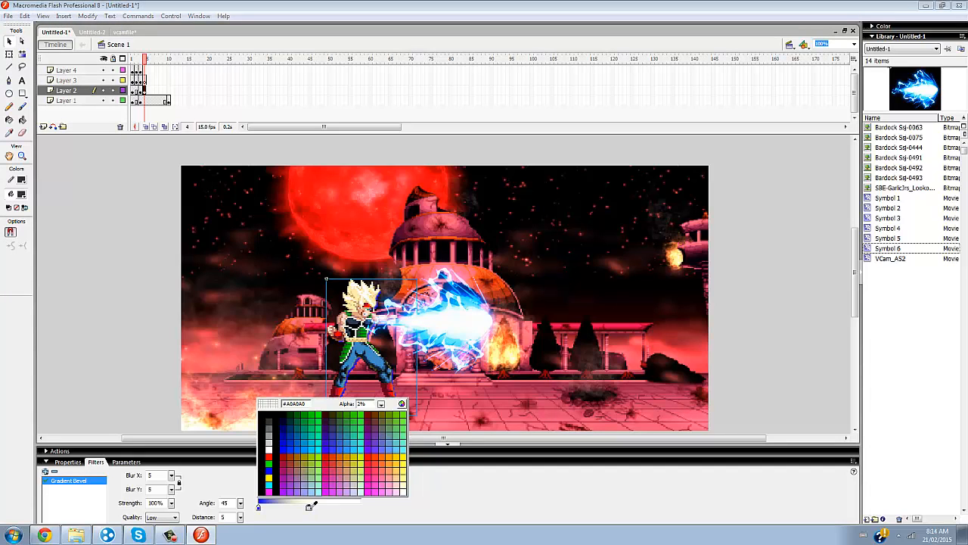
click(268, 472)
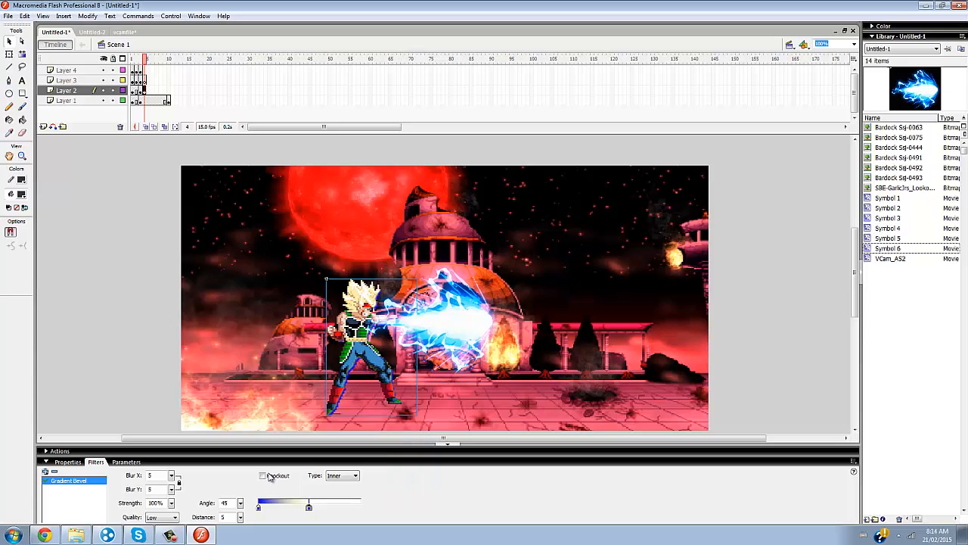
click(310, 507)
click(270, 475)
Try opaque blue for the Gradient Bevel's second stop, undo that change, and deselect Bardock
click(310, 507)
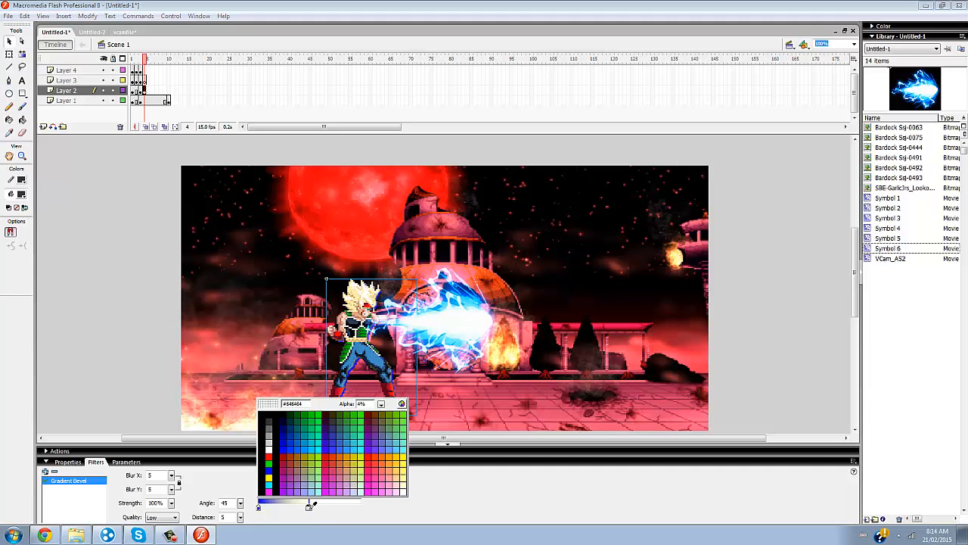
click(273, 467)
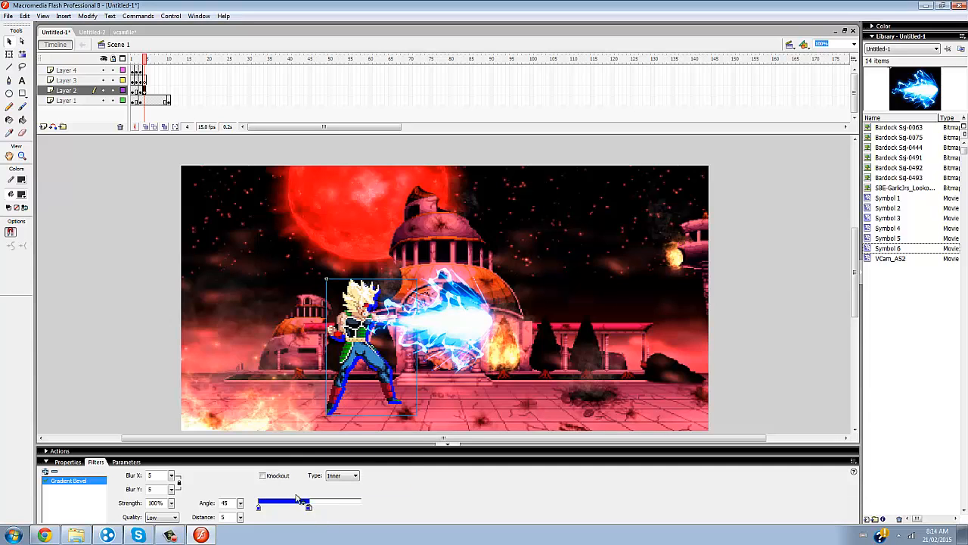
click(27, 15)
click(43, 27)
click(25, 16)
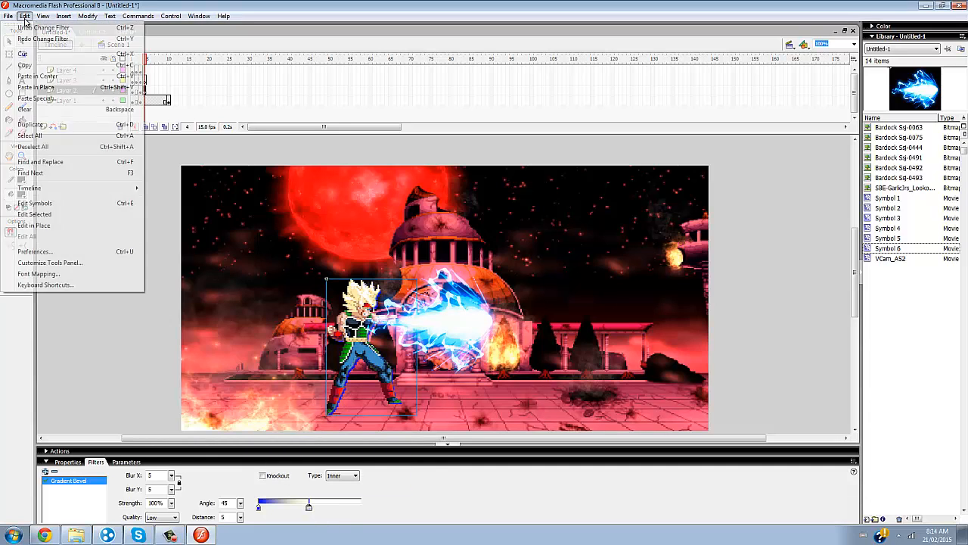
click(130, 345)
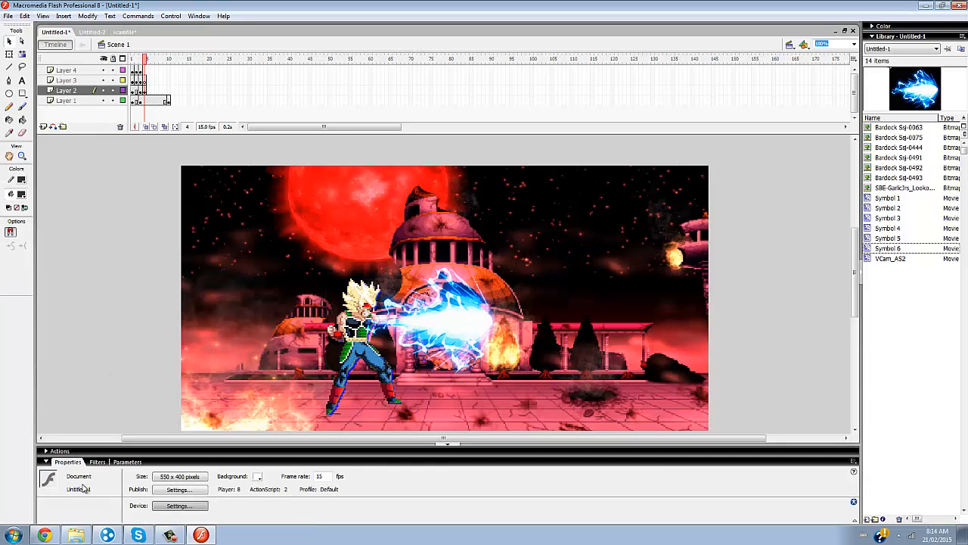
Remove the Gradient Bevel filter from Bardock and collapse the property panels to free the stage area
click(94, 461)
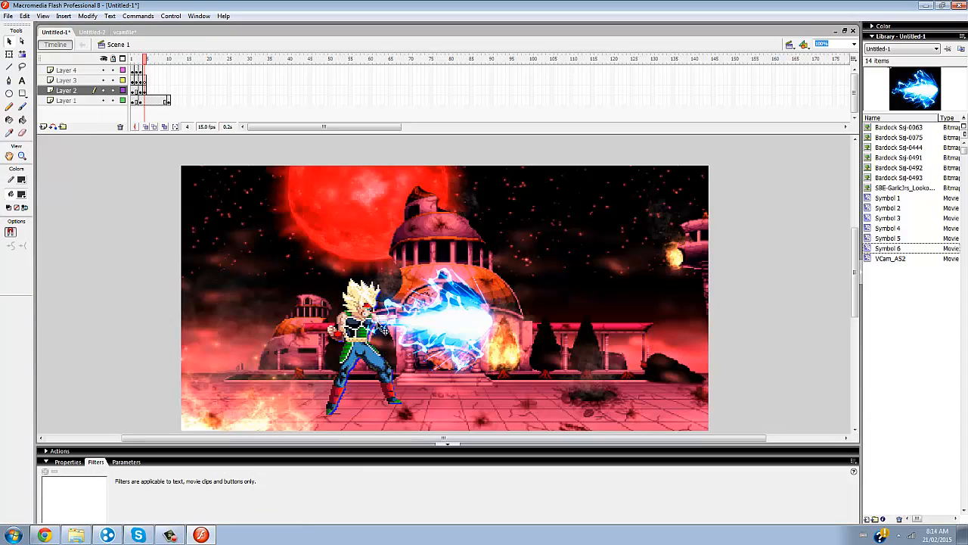
click(366, 321)
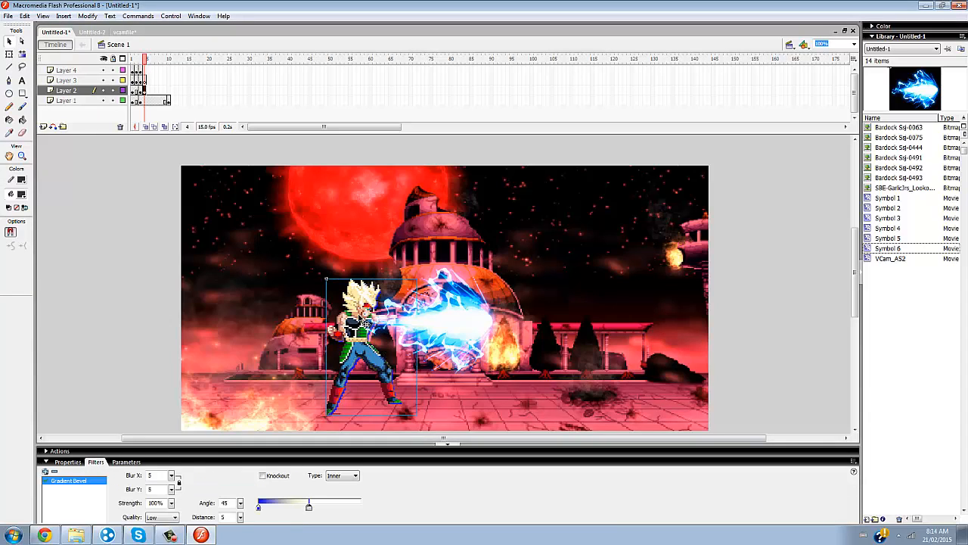
click(54, 473)
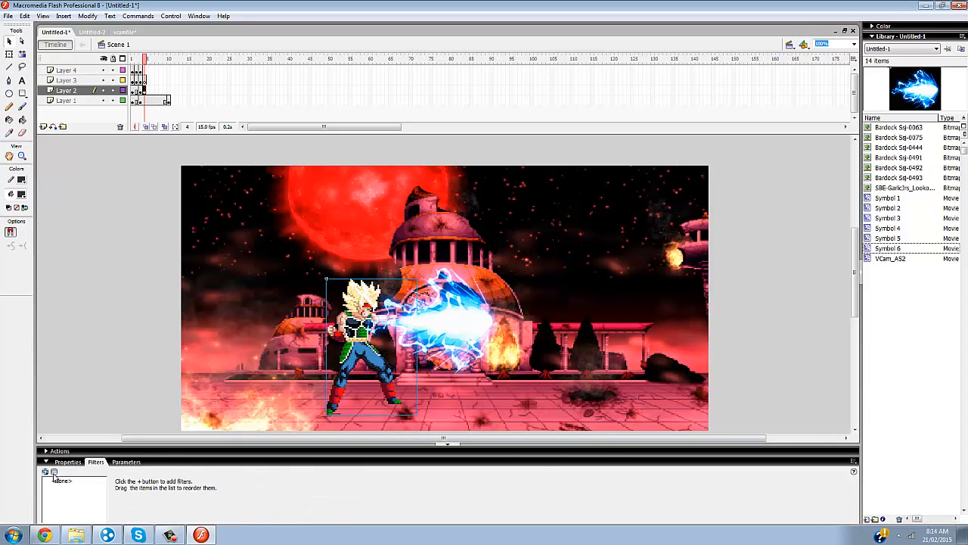
click(449, 450)
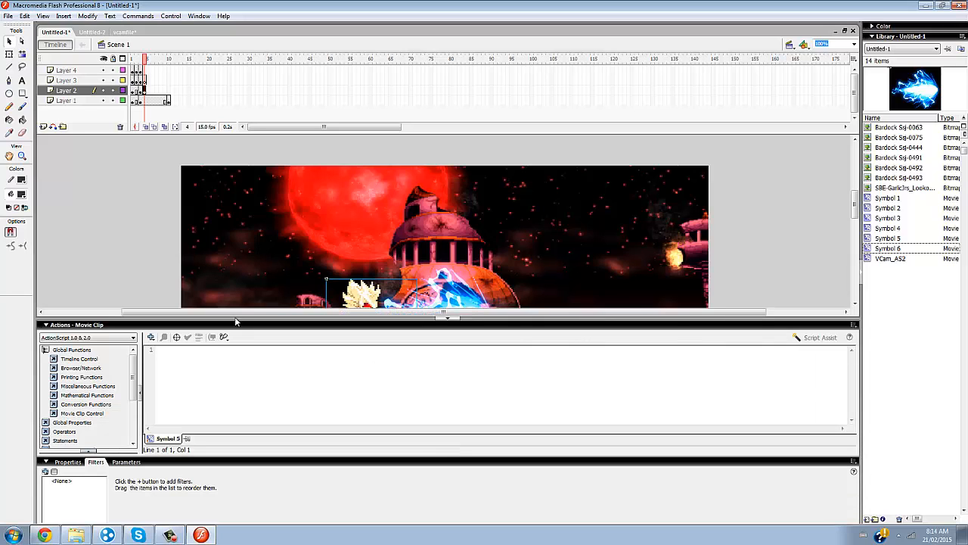
click(44, 324)
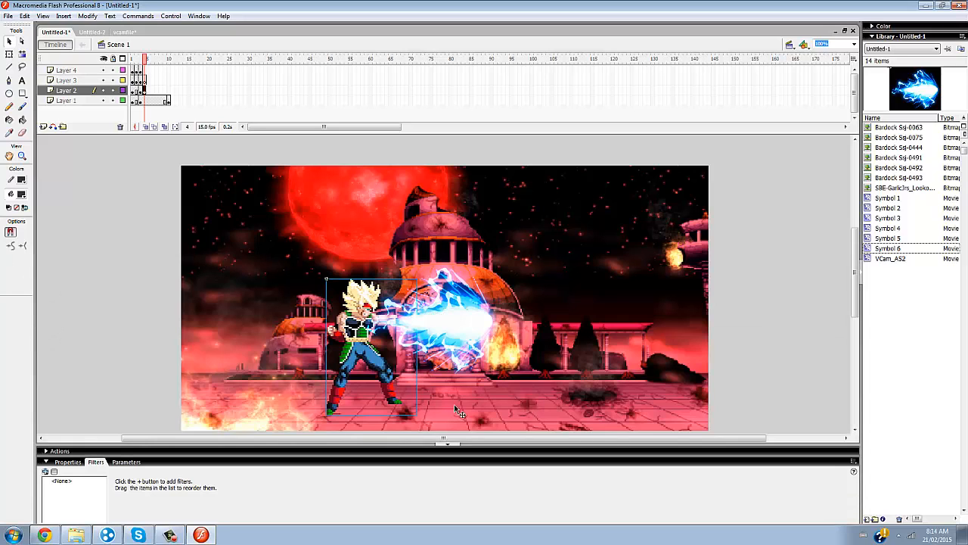
click(446, 449)
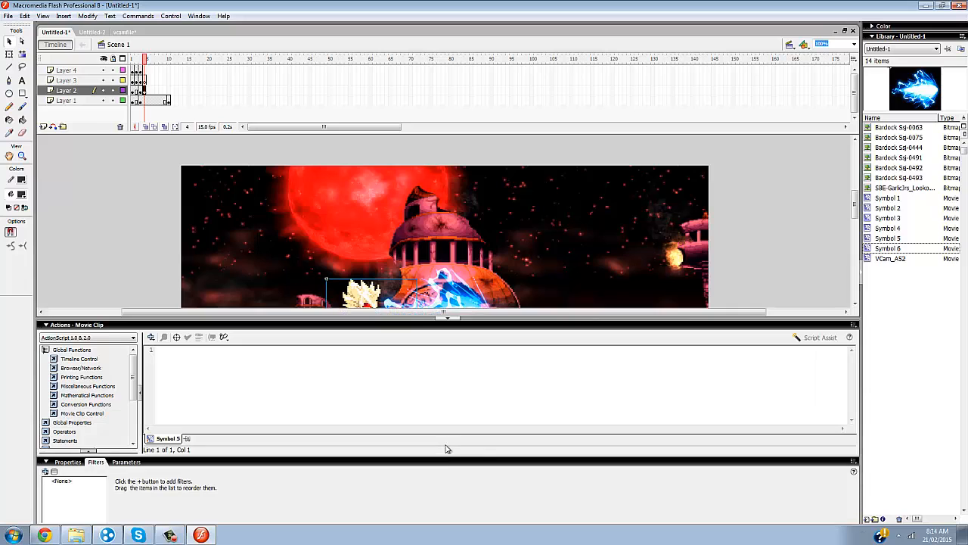
click(50, 325)
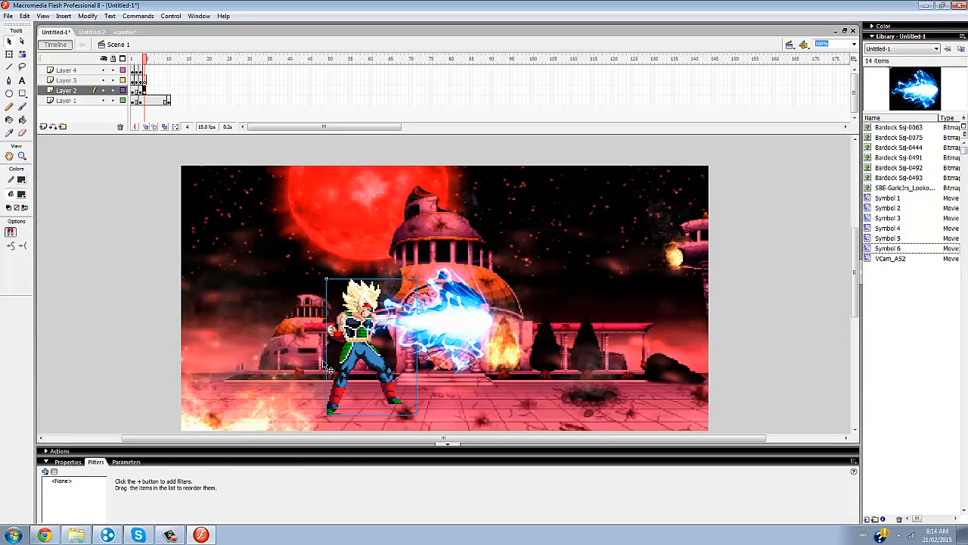
click(446, 447)
Cut the energy blast from Layer 2, paste it into frame 4 of Layer 3, and place it on Bardock's outstretched hand
right_click(454, 312)
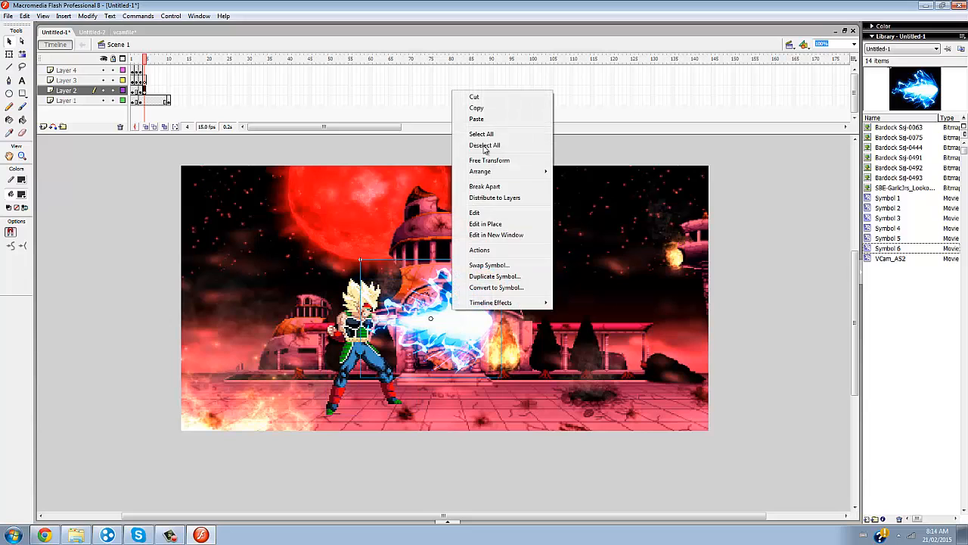
click(476, 108)
right_click(458, 324)
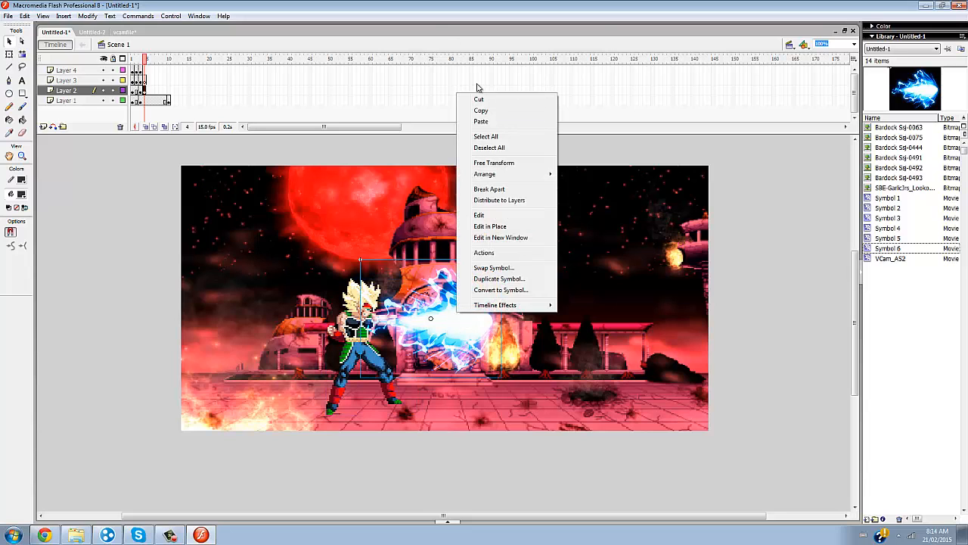
click(477, 98)
click(143, 79)
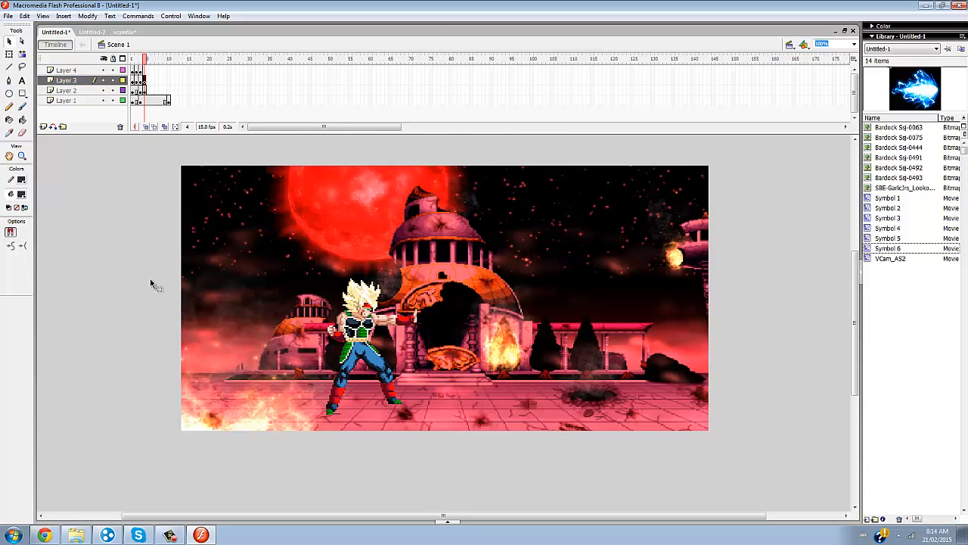
right_click(151, 281)
click(189, 307)
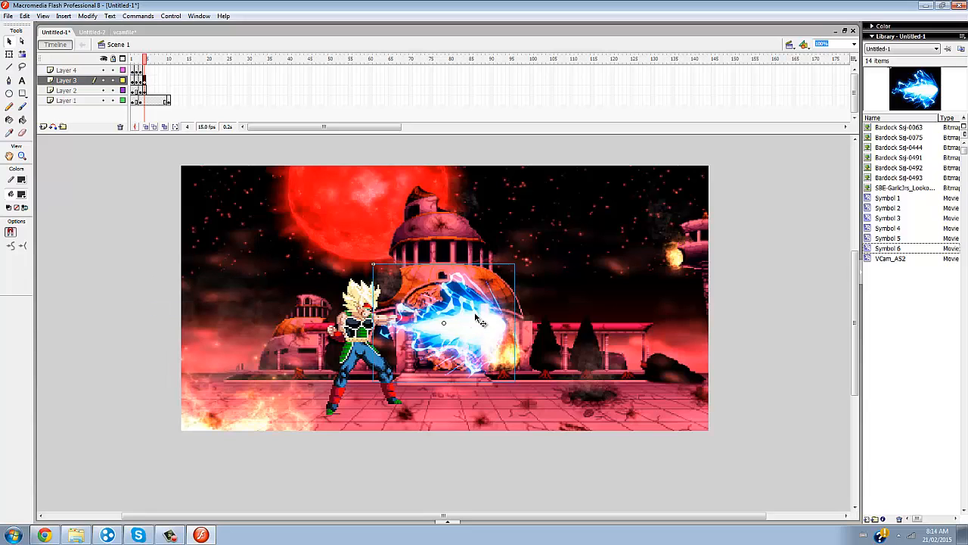
drag(475, 322, 464, 318)
Try the Difference and Lighten blend modes on the energy blast and switch back to Screen
click(446, 522)
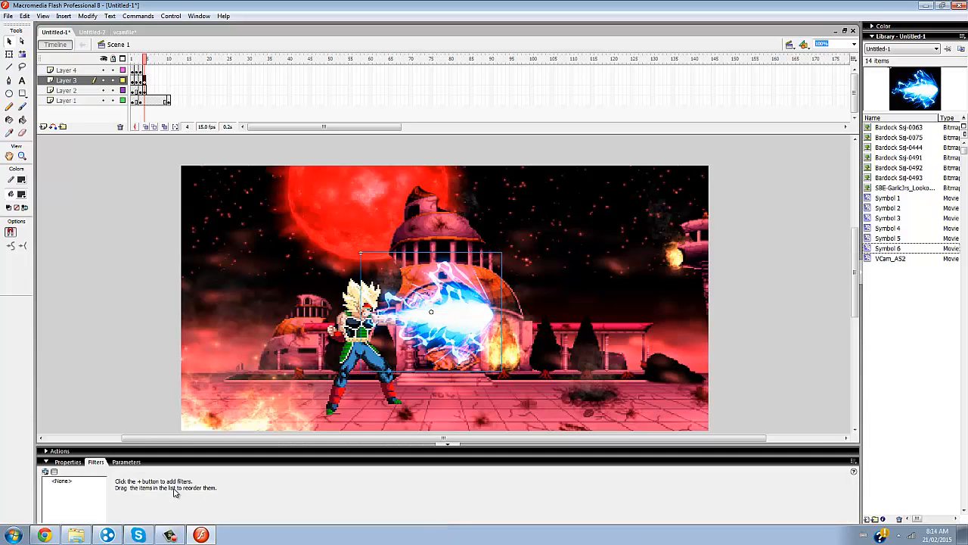
click(67, 462)
click(265, 505)
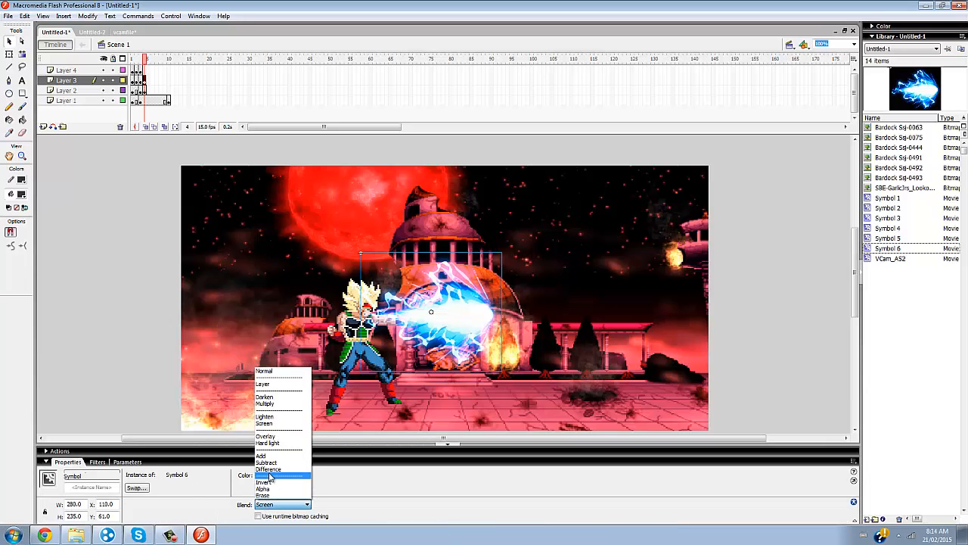
click(269, 469)
click(282, 505)
click(280, 423)
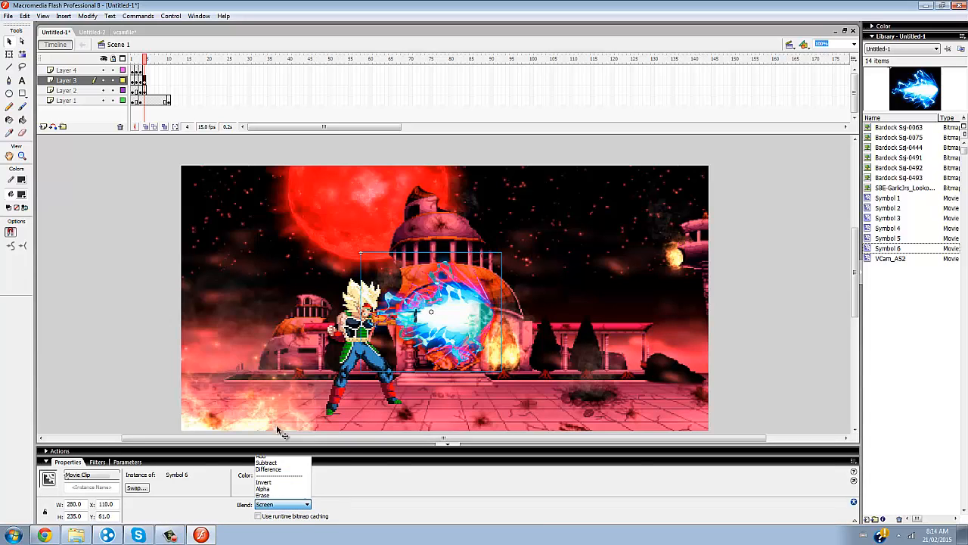
click(281, 505)
click(275, 416)
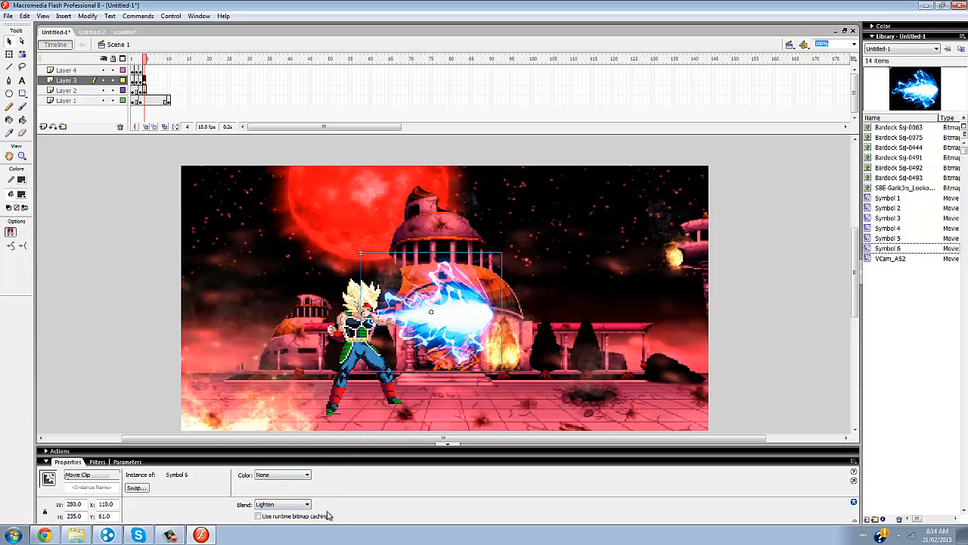
click(307, 504)
click(273, 423)
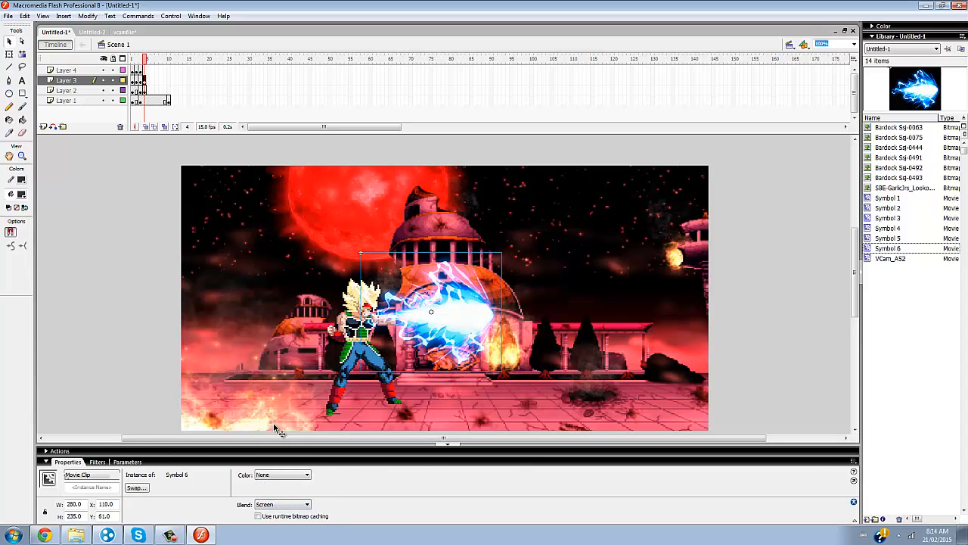
click(453, 444)
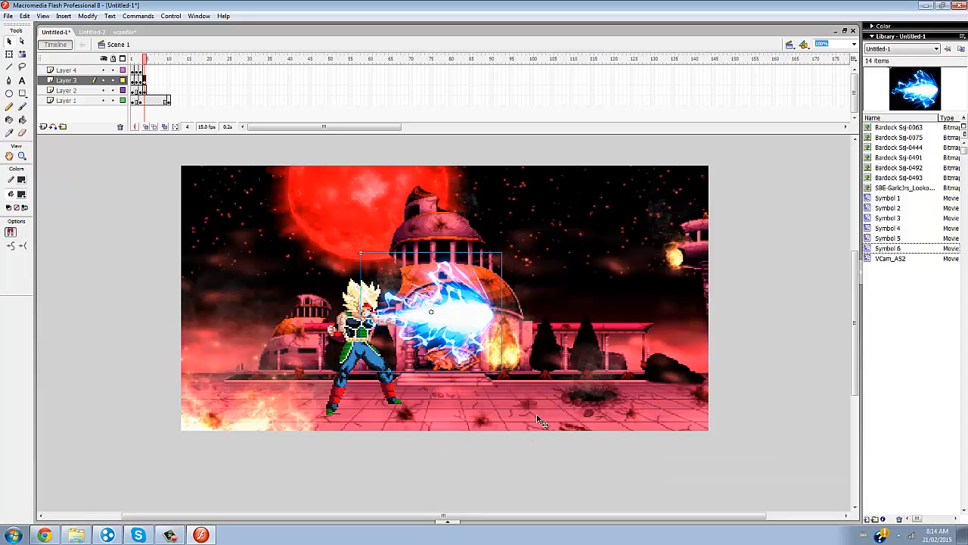
Insert keyframes at frame 10 on Layers 2 and 3 and create a motion tween for the energy blast on Layer 3
right_click(168, 89)
click(201, 137)
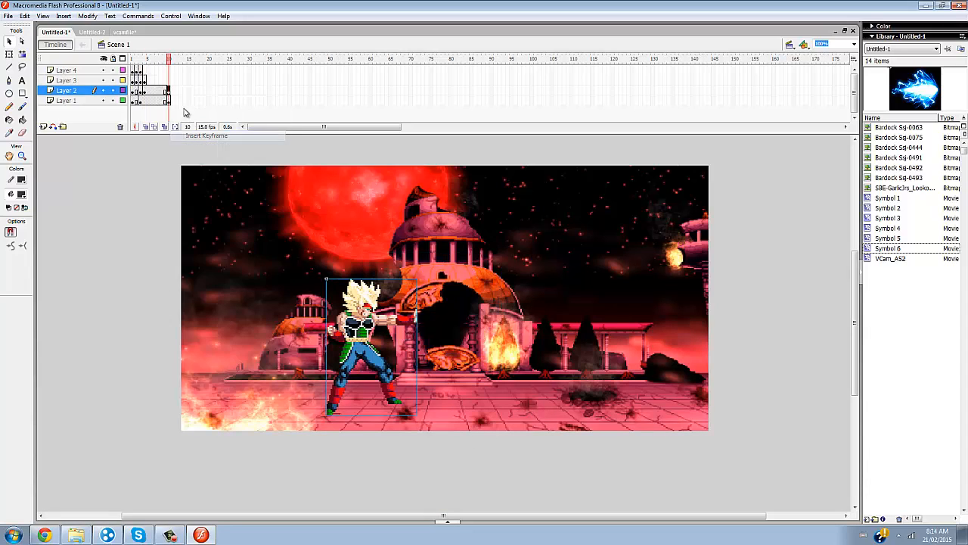
right_click(166, 78)
click(188, 126)
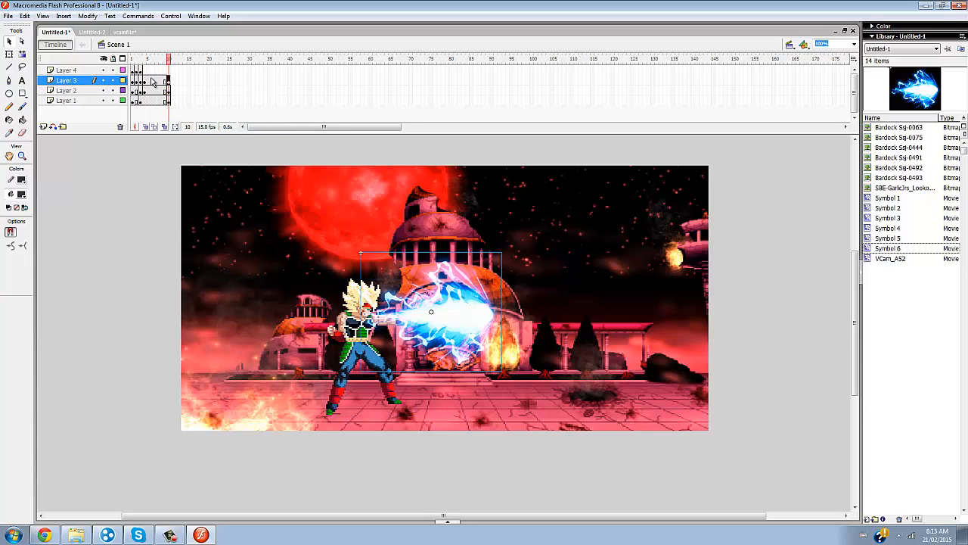
right_click(151, 78)
click(176, 84)
Nudge the energy blast slightly to the right, away from Bardock's hand, at frame 10 of Layer 3
drag(153, 60, 169, 69)
key(Right)
key(Right)
key(Right)
key(Right)
key(Right)
key(Right)
key(Right)
key(Right)
key(Right)
key(Right)
key(Right)
key(Right)
key(Right)
key(Right)
key(Right)
key(Right)
key(Right)
key(Right)
key(Right)
key(Right)
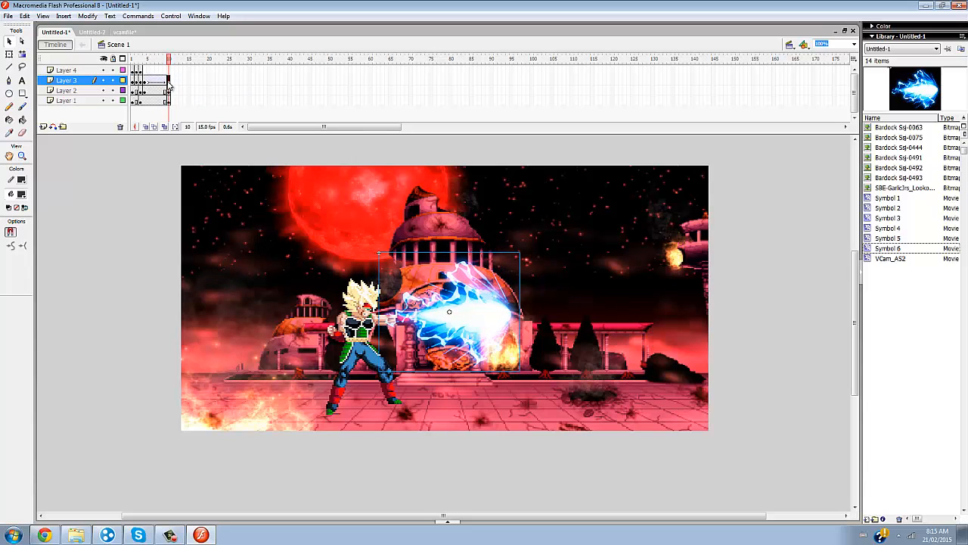
key(Right)
key(Right)
key(Right)
key(Right)
key(Right)
key(Right)
key(Right)
key(Right)
key(Right)
key(Right)
key(Right)
key(Right)
key(Right)
key(Right)
key(Right)
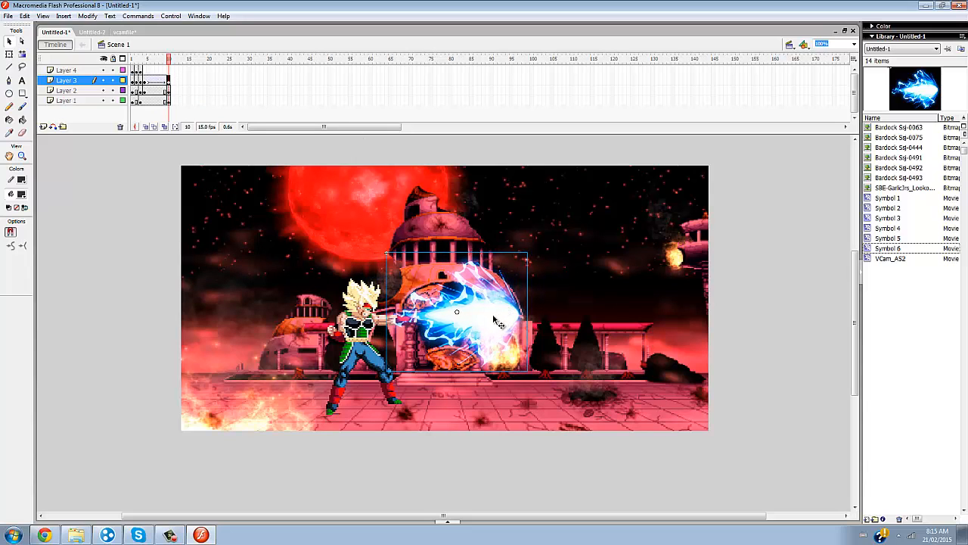
key(F8)
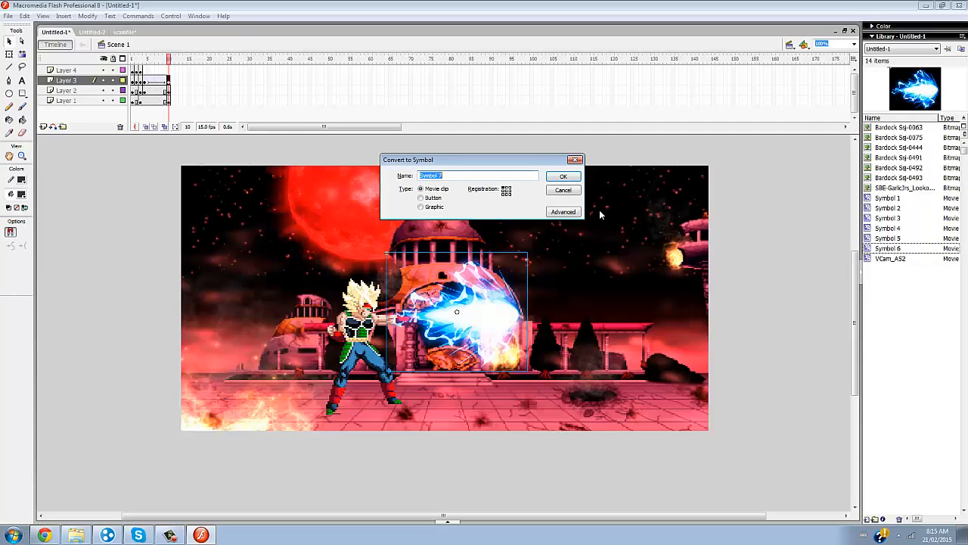
click(561, 190)
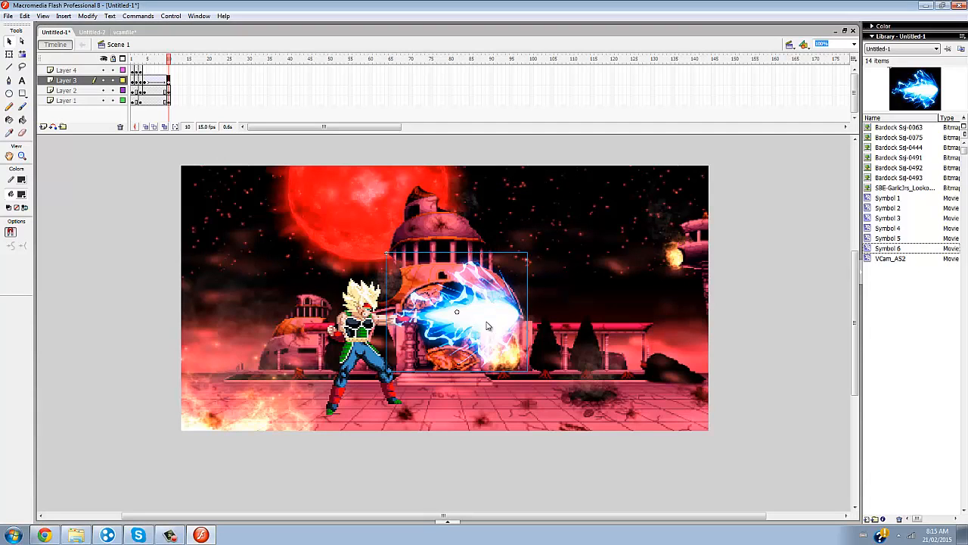
key(F8)
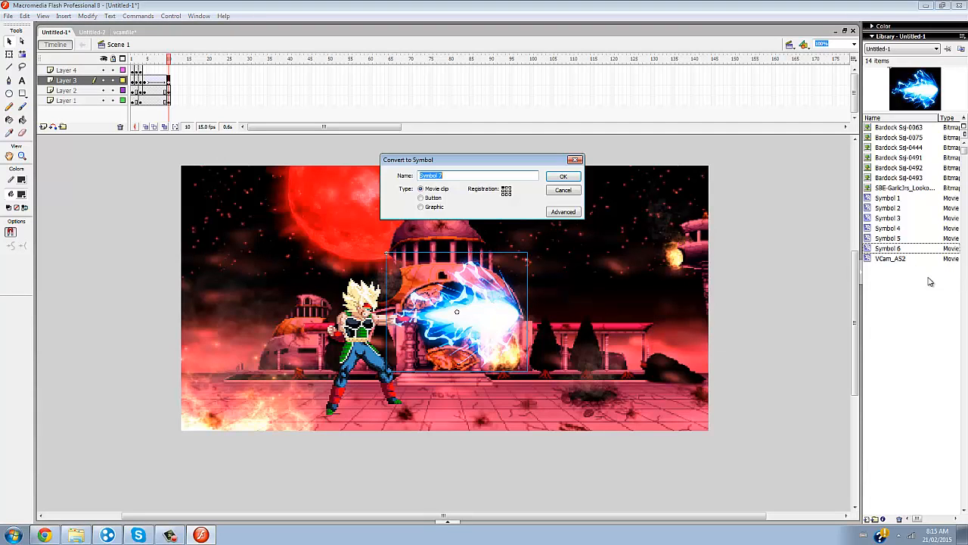
click(562, 190)
Move the frame 10 energy blast beyond the right edge of the background and scrub back to frame 4
drag(471, 330, 801, 338)
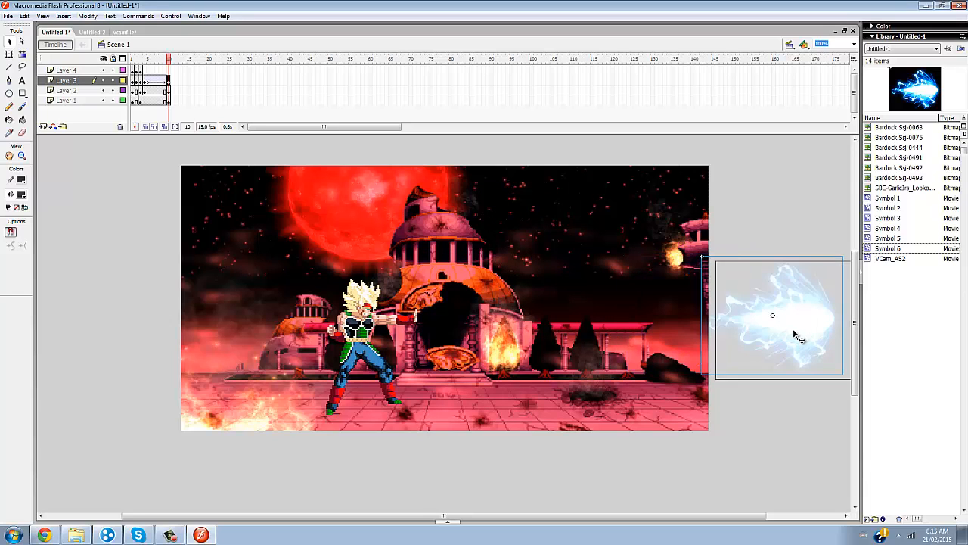
drag(168, 59, 148, 65)
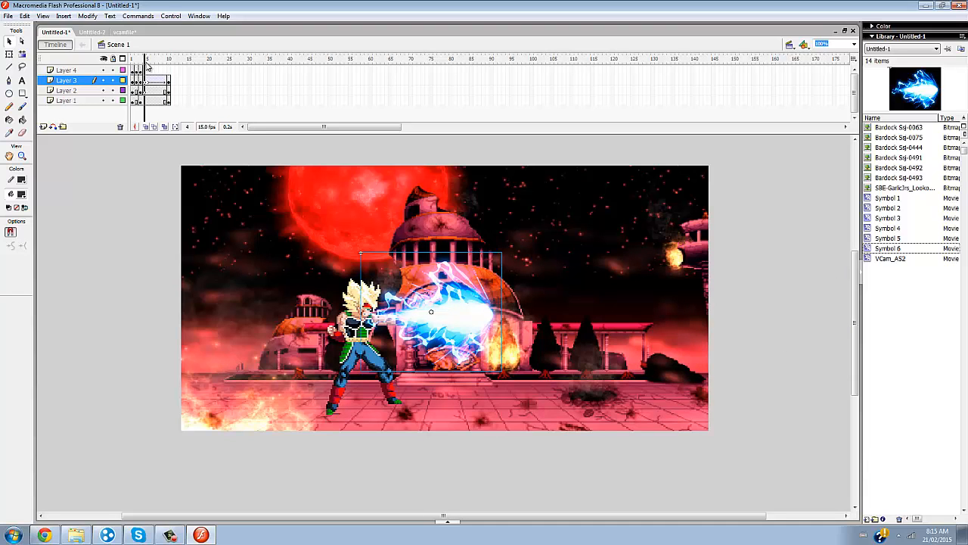
Test the movie to check the energy blast's flight and close the preview
click(171, 16)
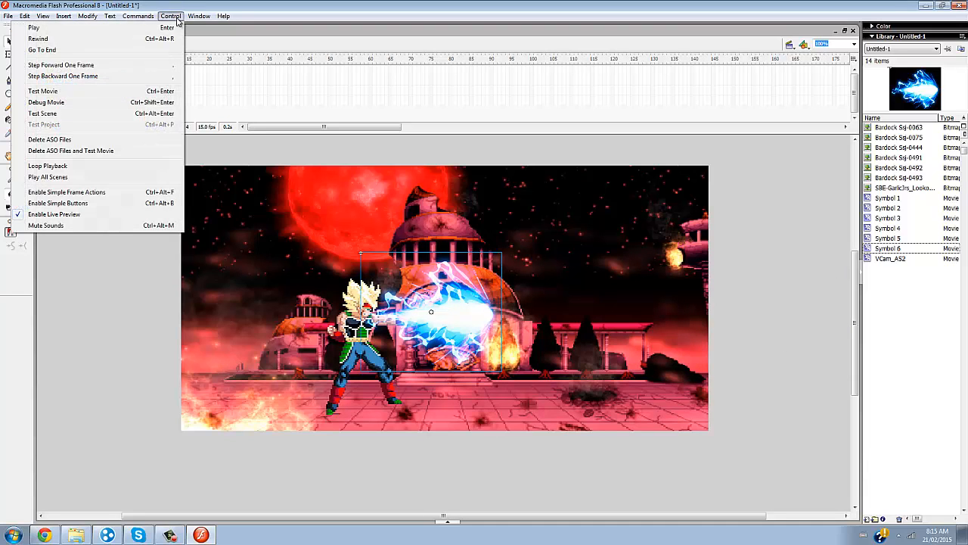
click(135, 90)
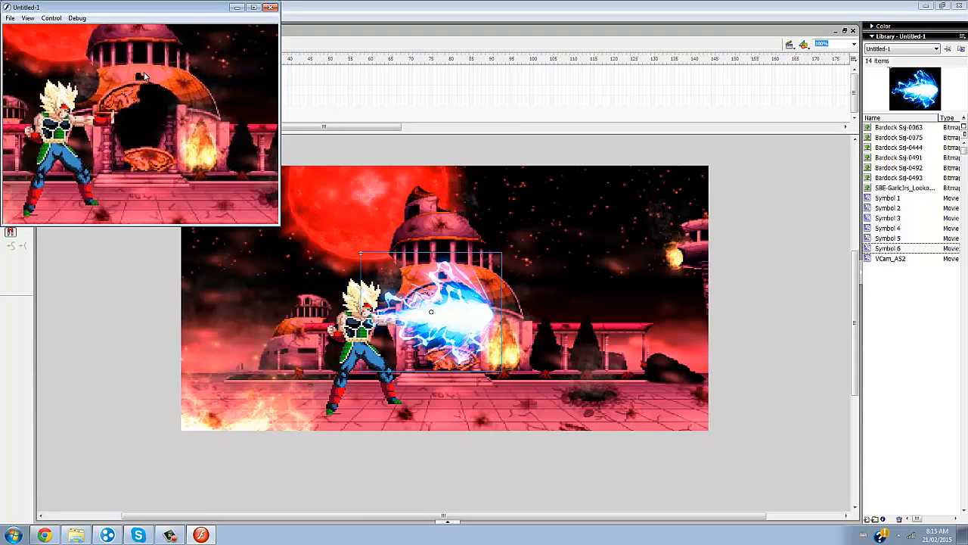
click(270, 7)
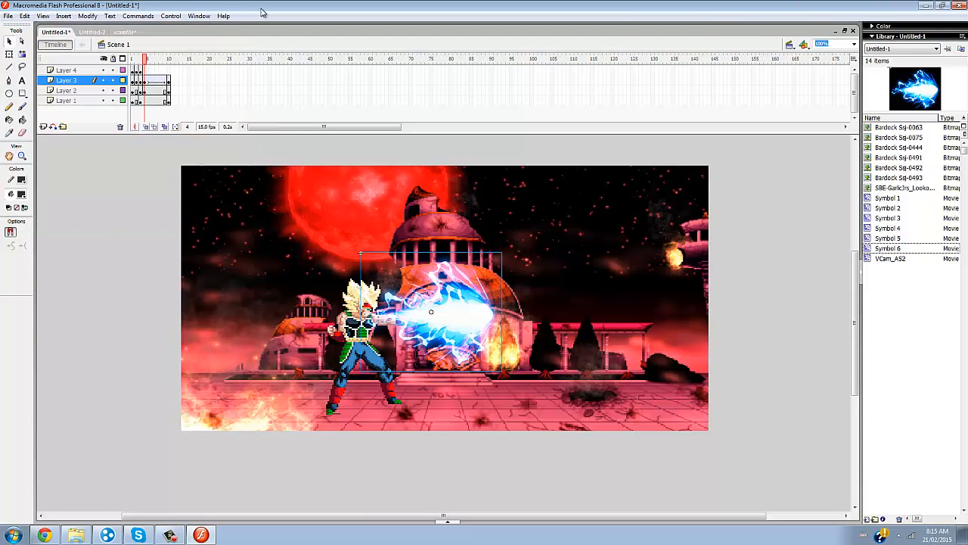
click(168, 536)
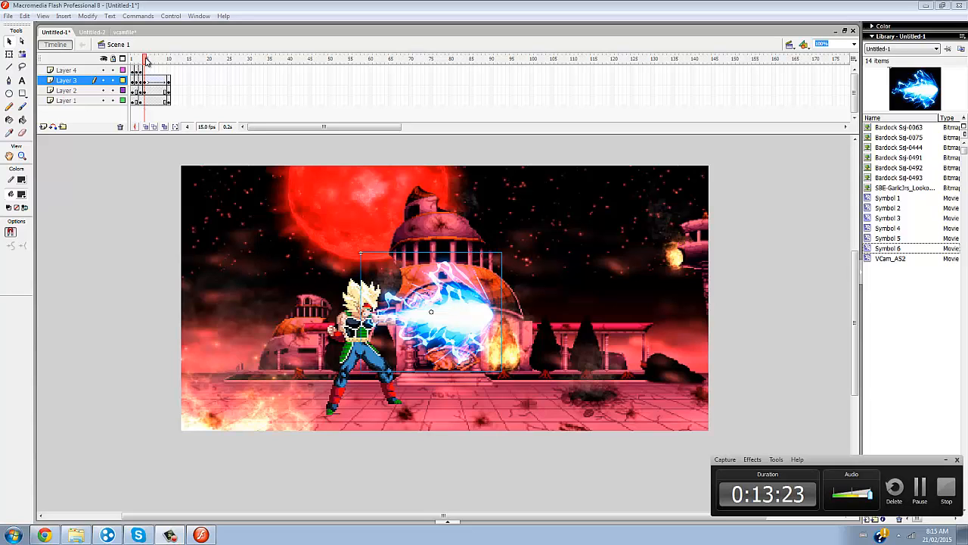
Go back to frame 1, test the movie in a maximised preview, and stop its playback
mouse_move(141, 60)
mouse_down()
mouse_move(132, 65)
mouse_move(147, 71)
mouse_move(133, 68)
mouse_up()
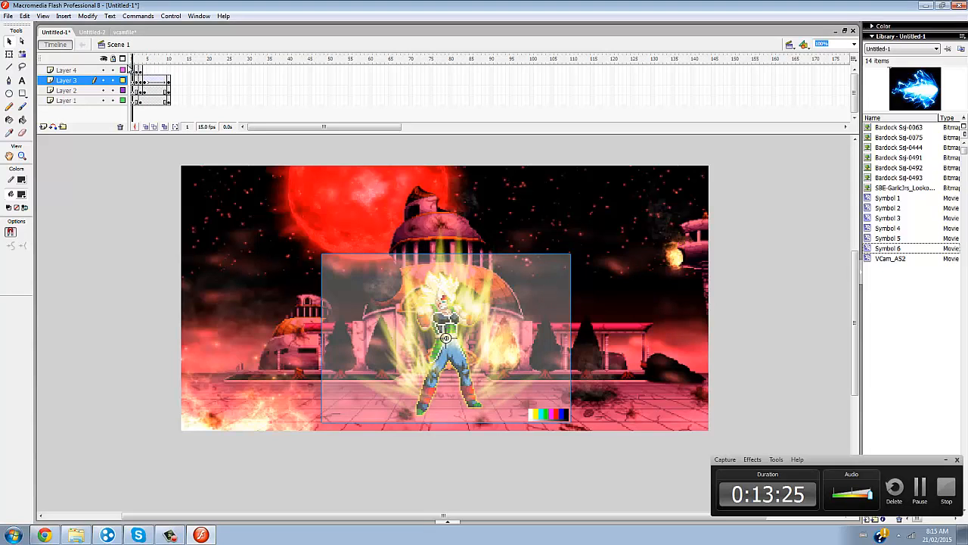
click(138, 16)
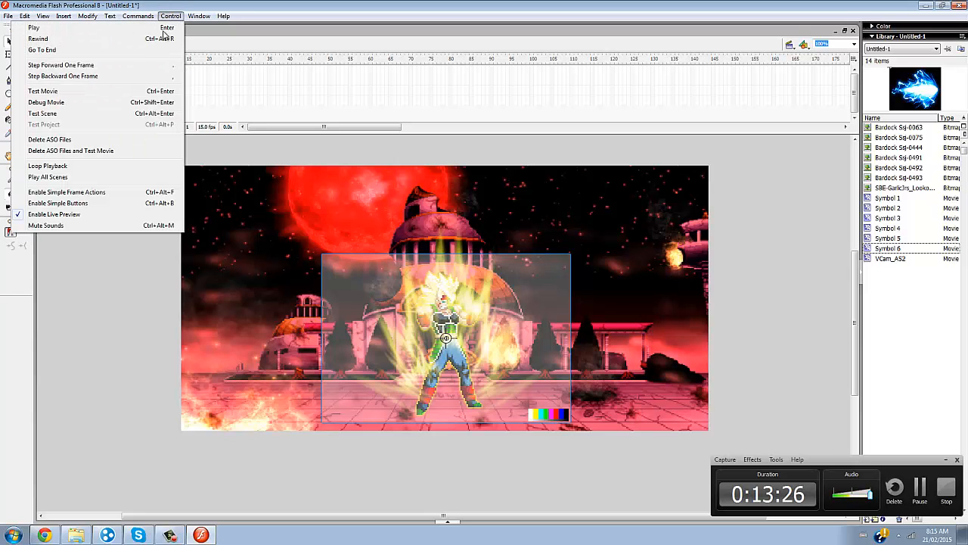
click(90, 92)
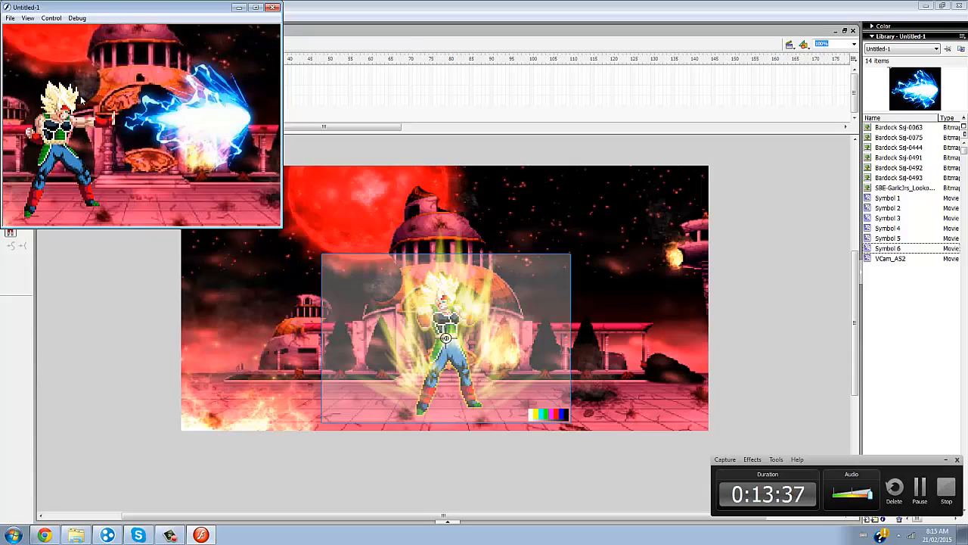
click(254, 9)
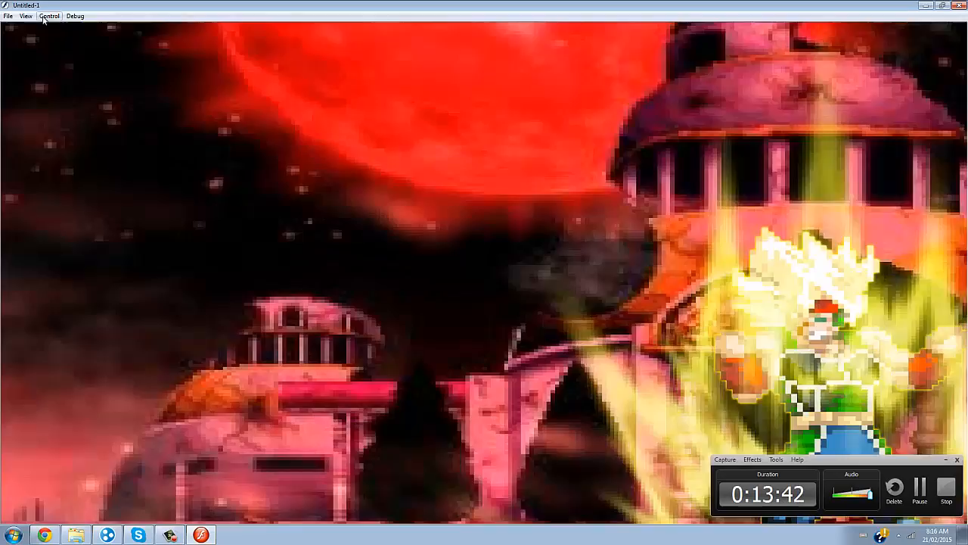
click(49, 16)
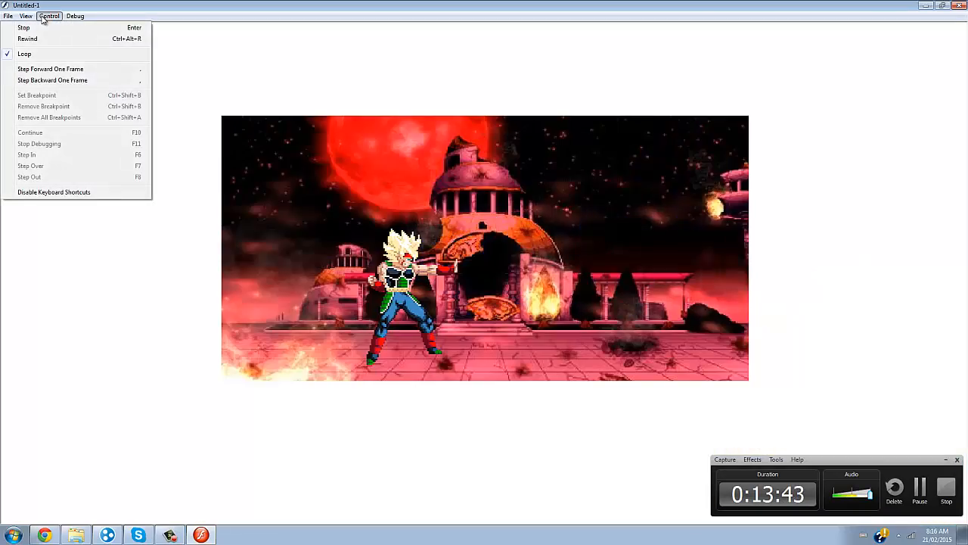
click(29, 28)
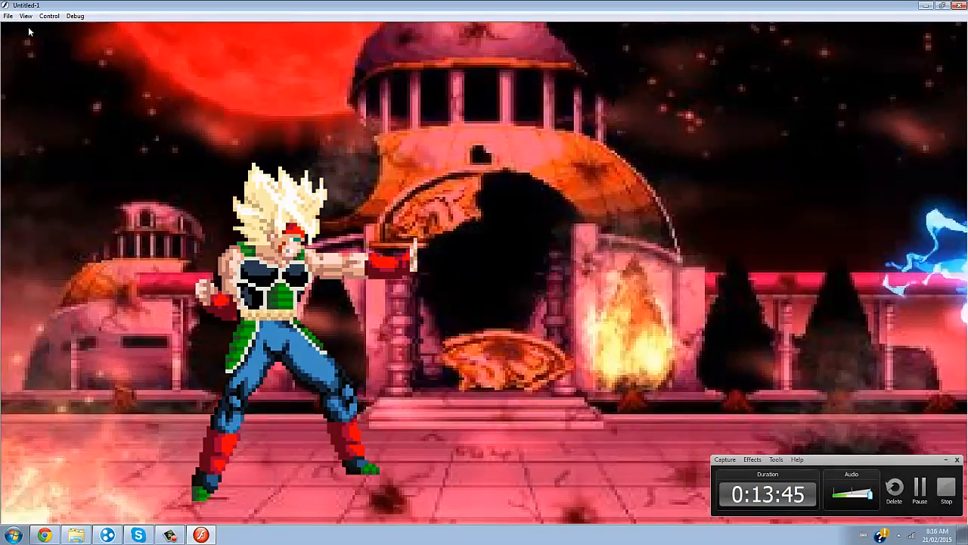